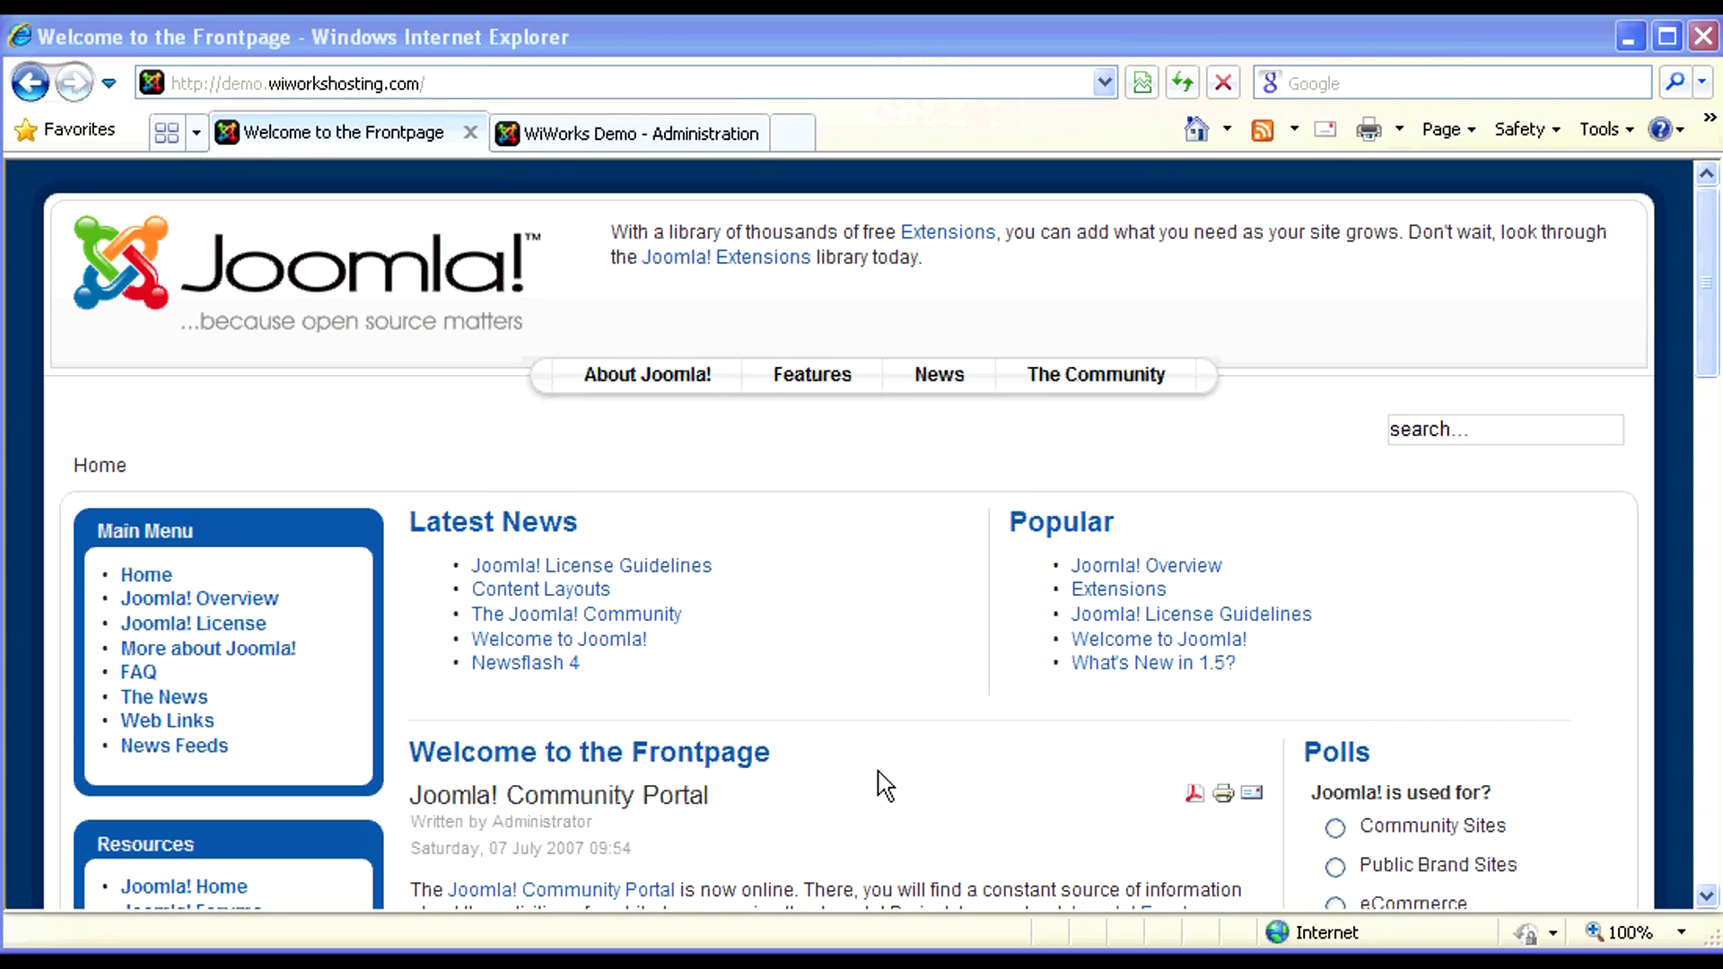
- Switch to the 'WiWorks Demo - Administration' tab to show the admin control panel
click(666, 142)
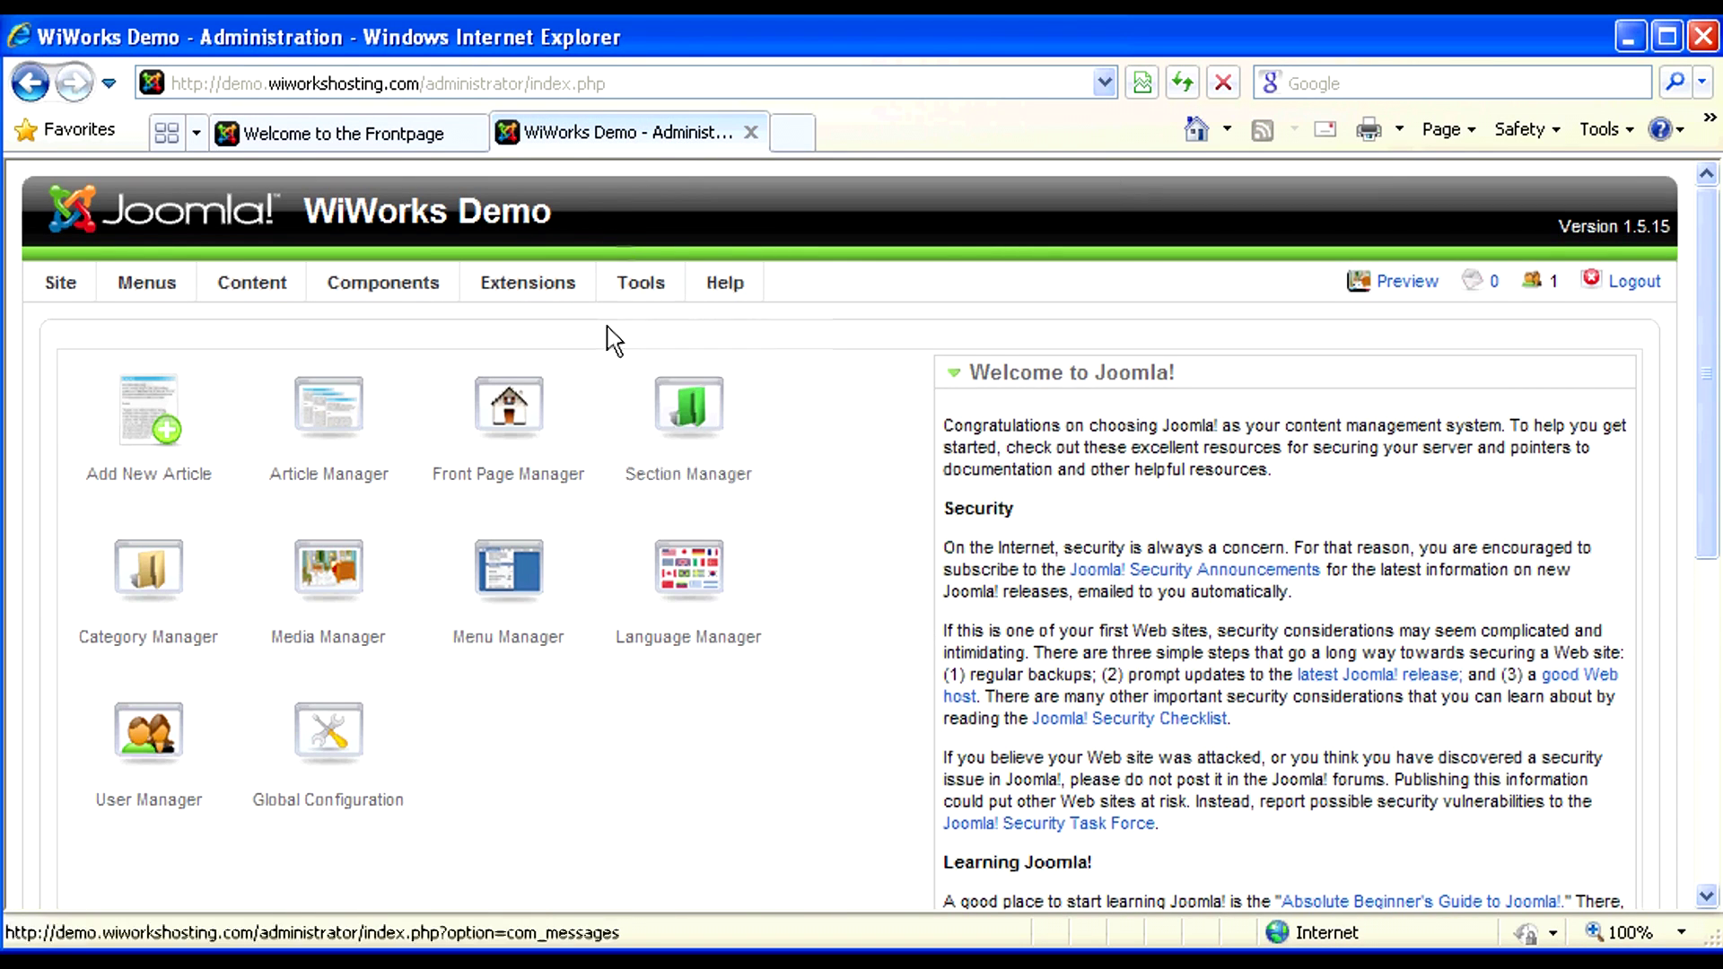
- Open Demo User from the User Manager and assign it to the Registered group
click(158, 729)
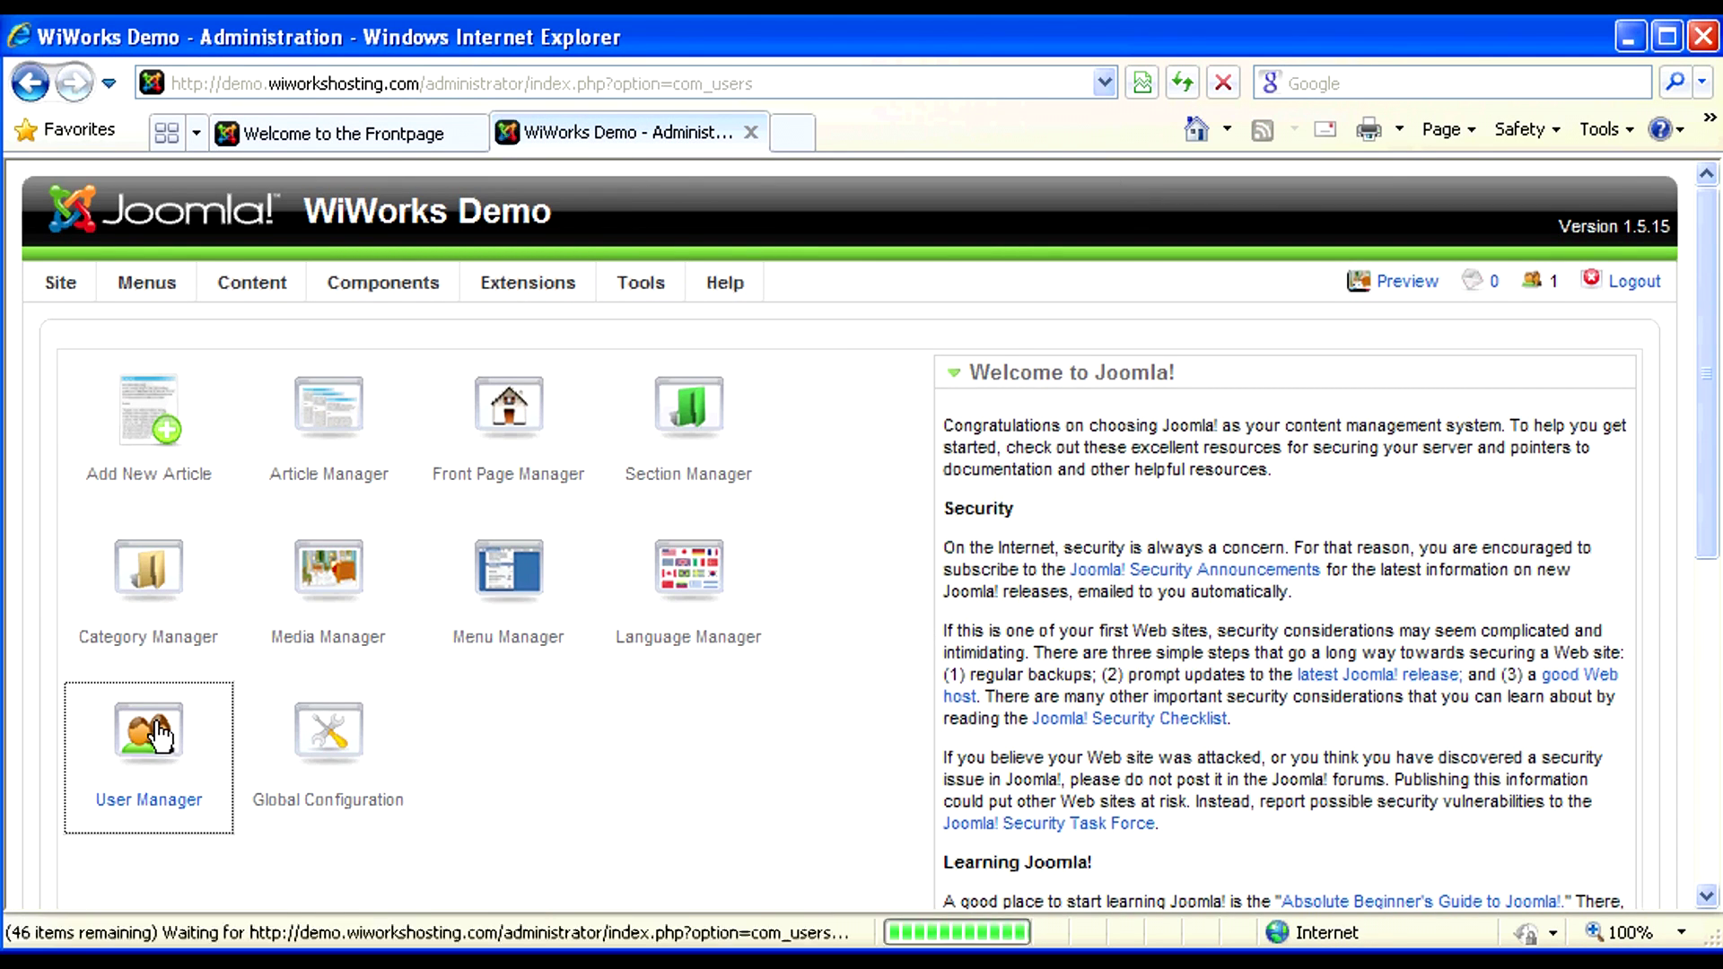
click(172, 632)
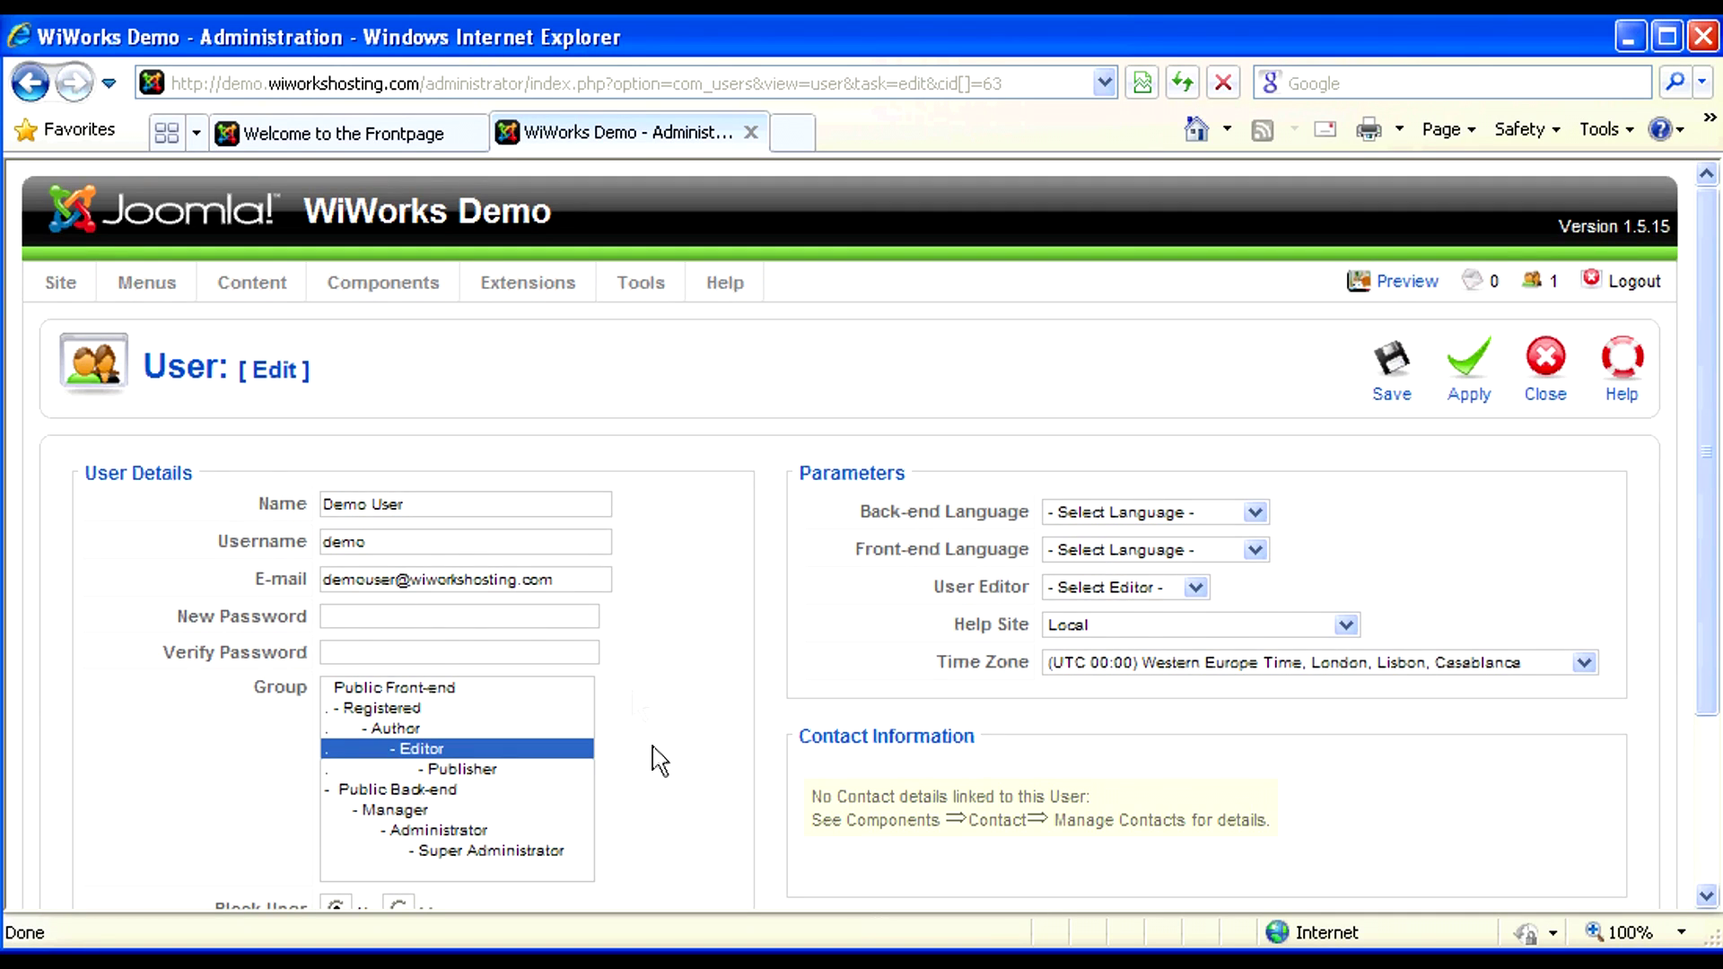
click(420, 689)
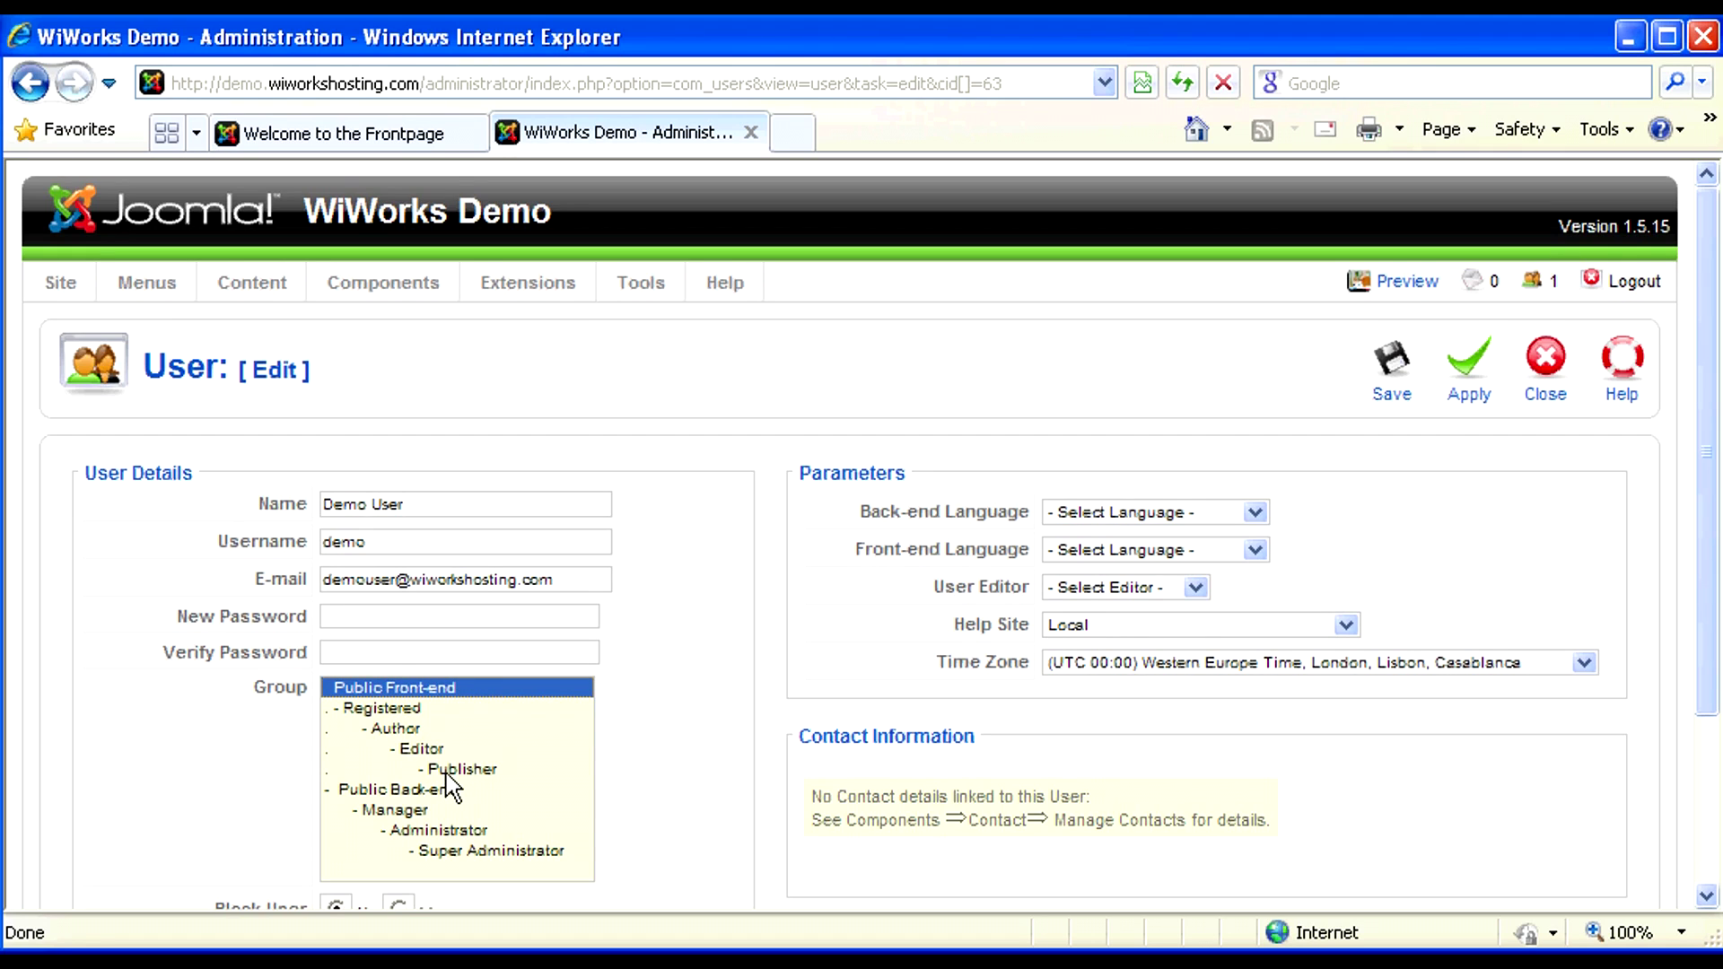
click(383, 709)
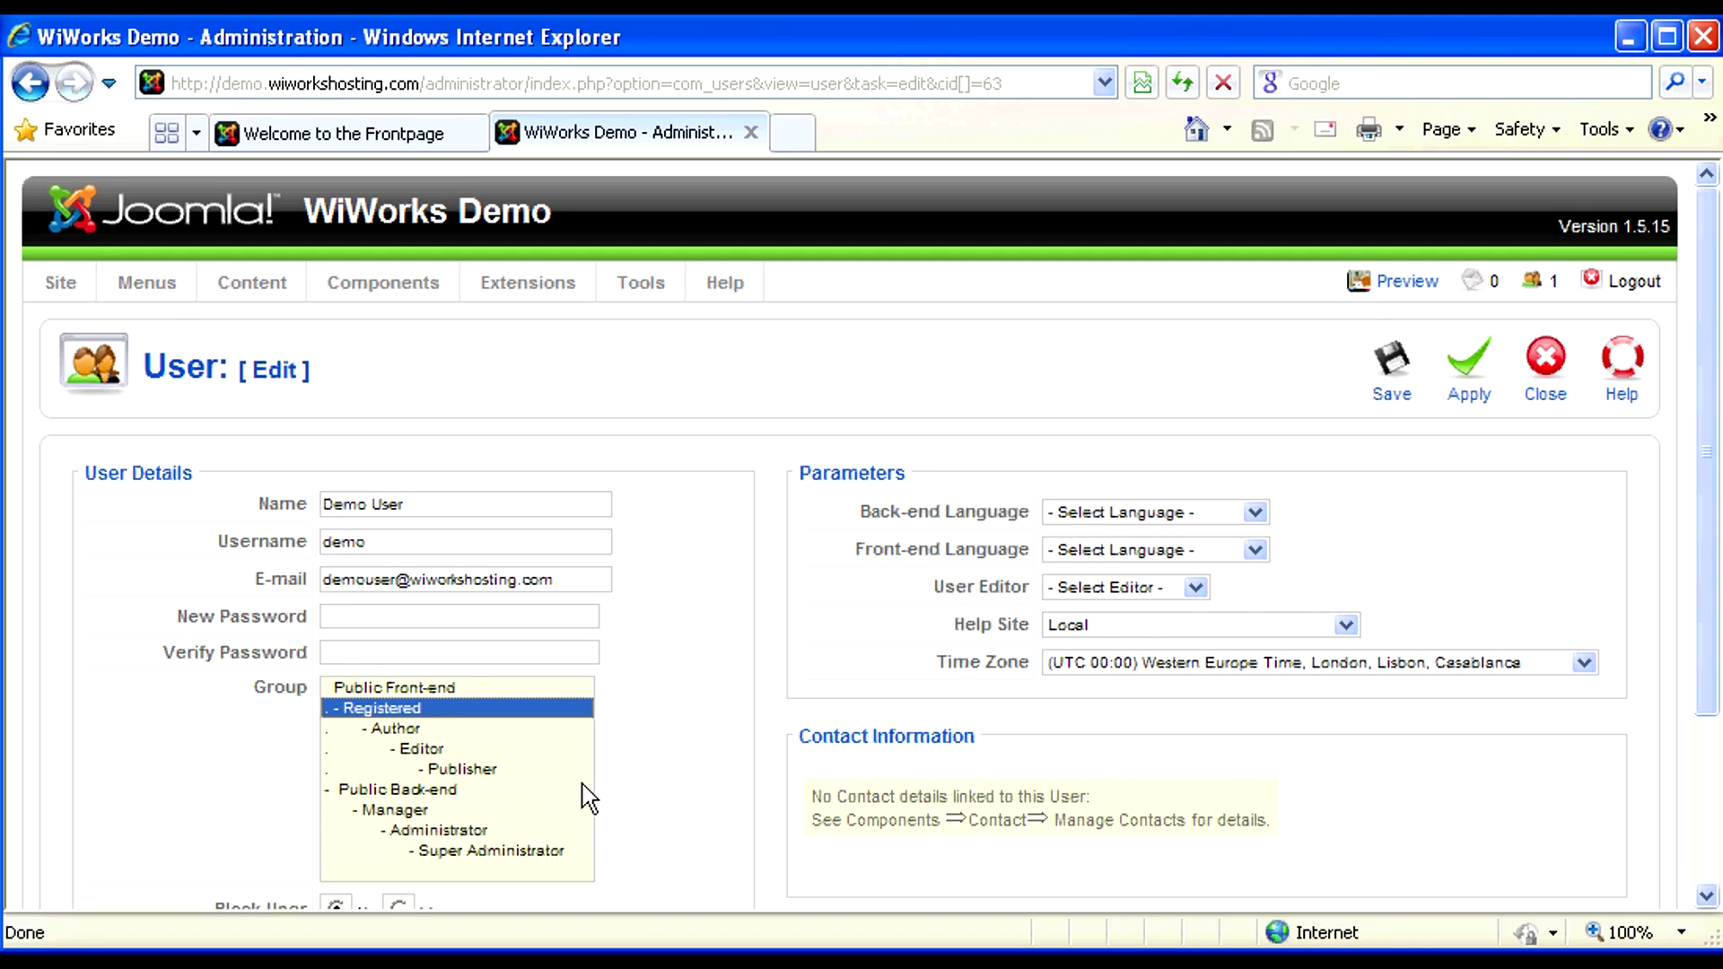
- Try Author, Editor and Publisher, settle the demo user on Editor, and save the account
click(411, 734)
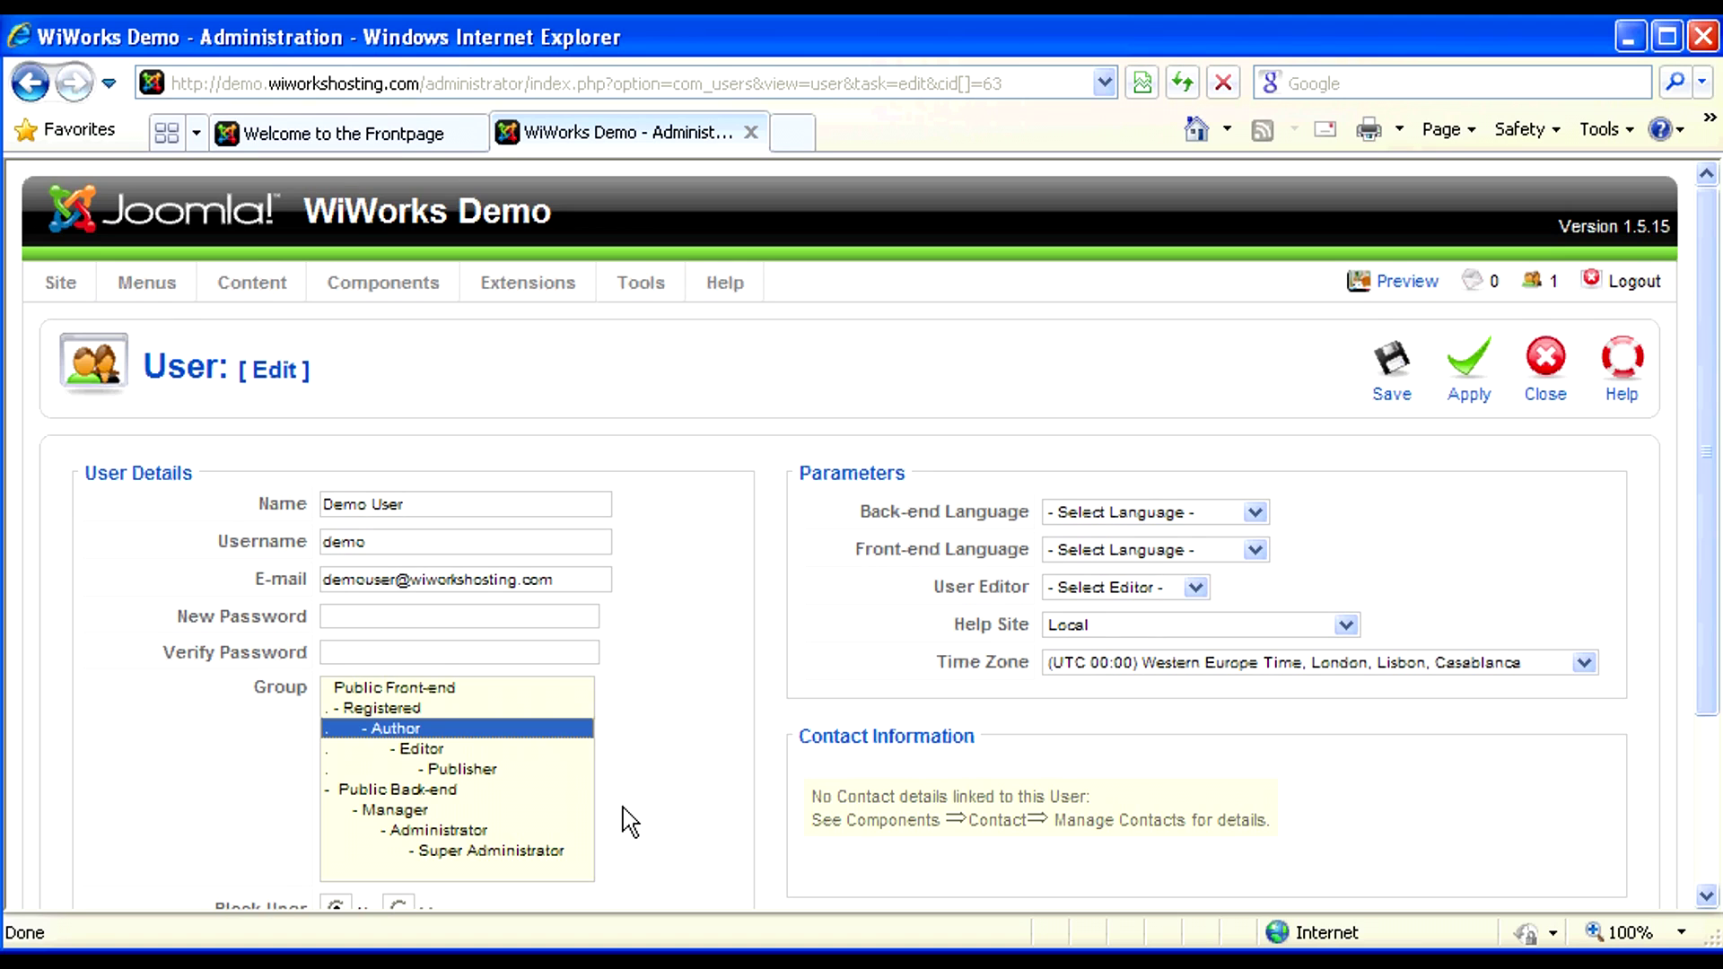
click(434, 752)
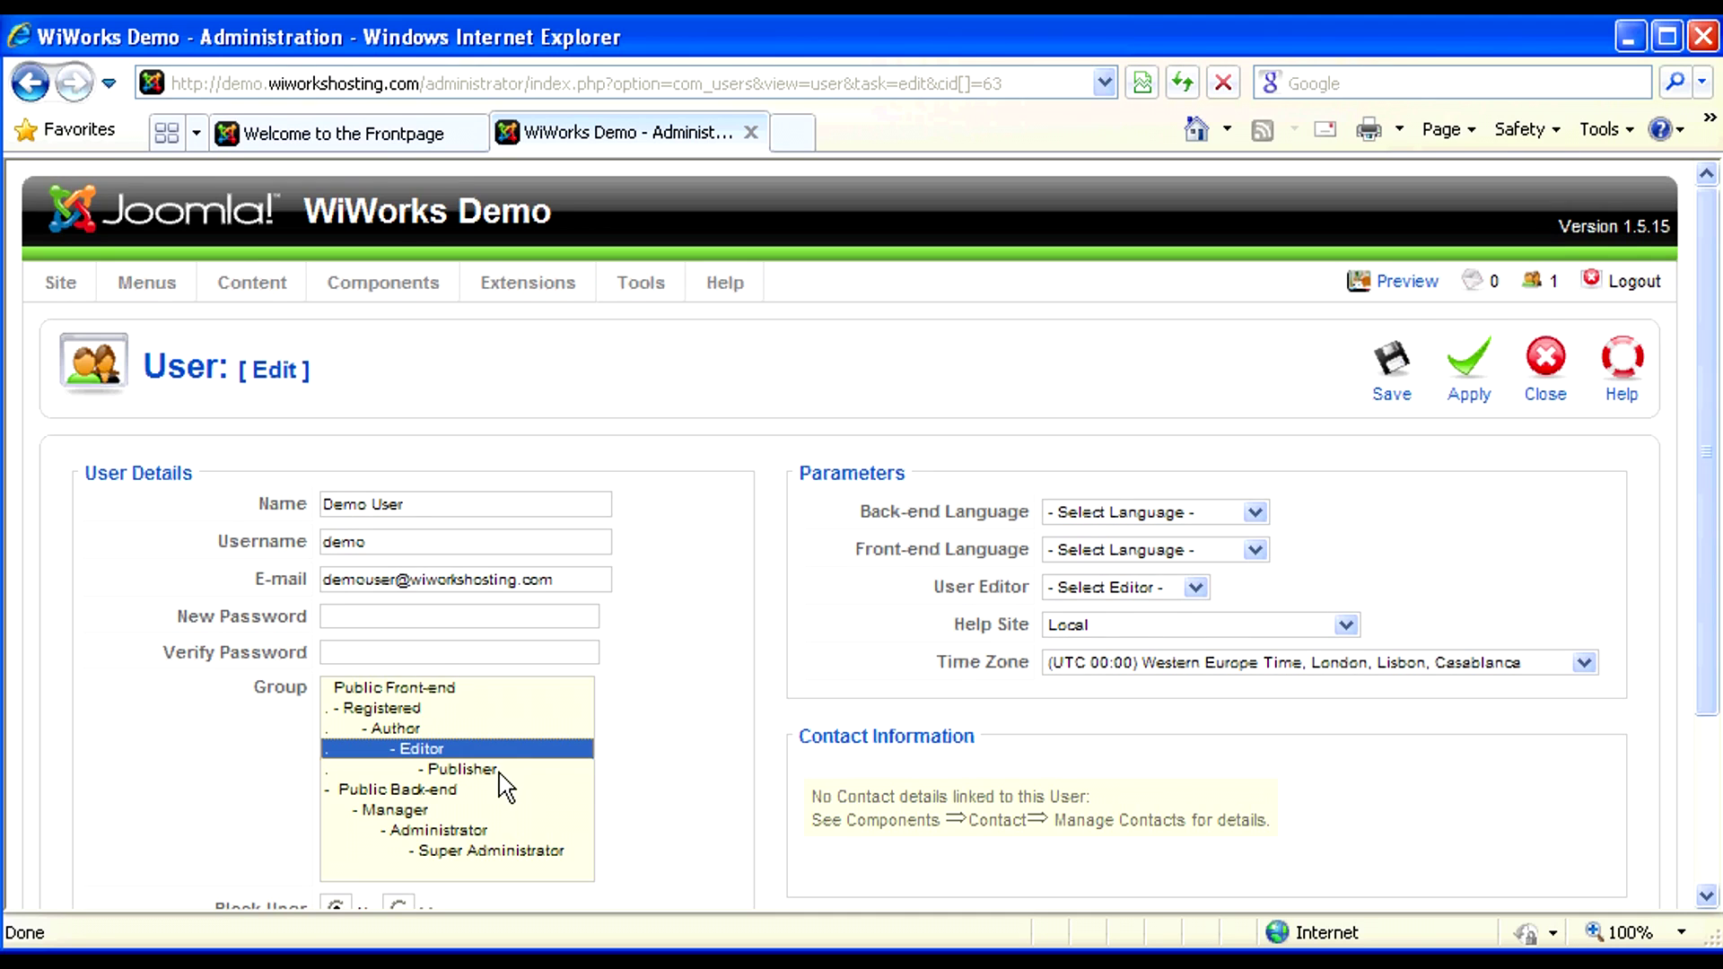
click(498, 771)
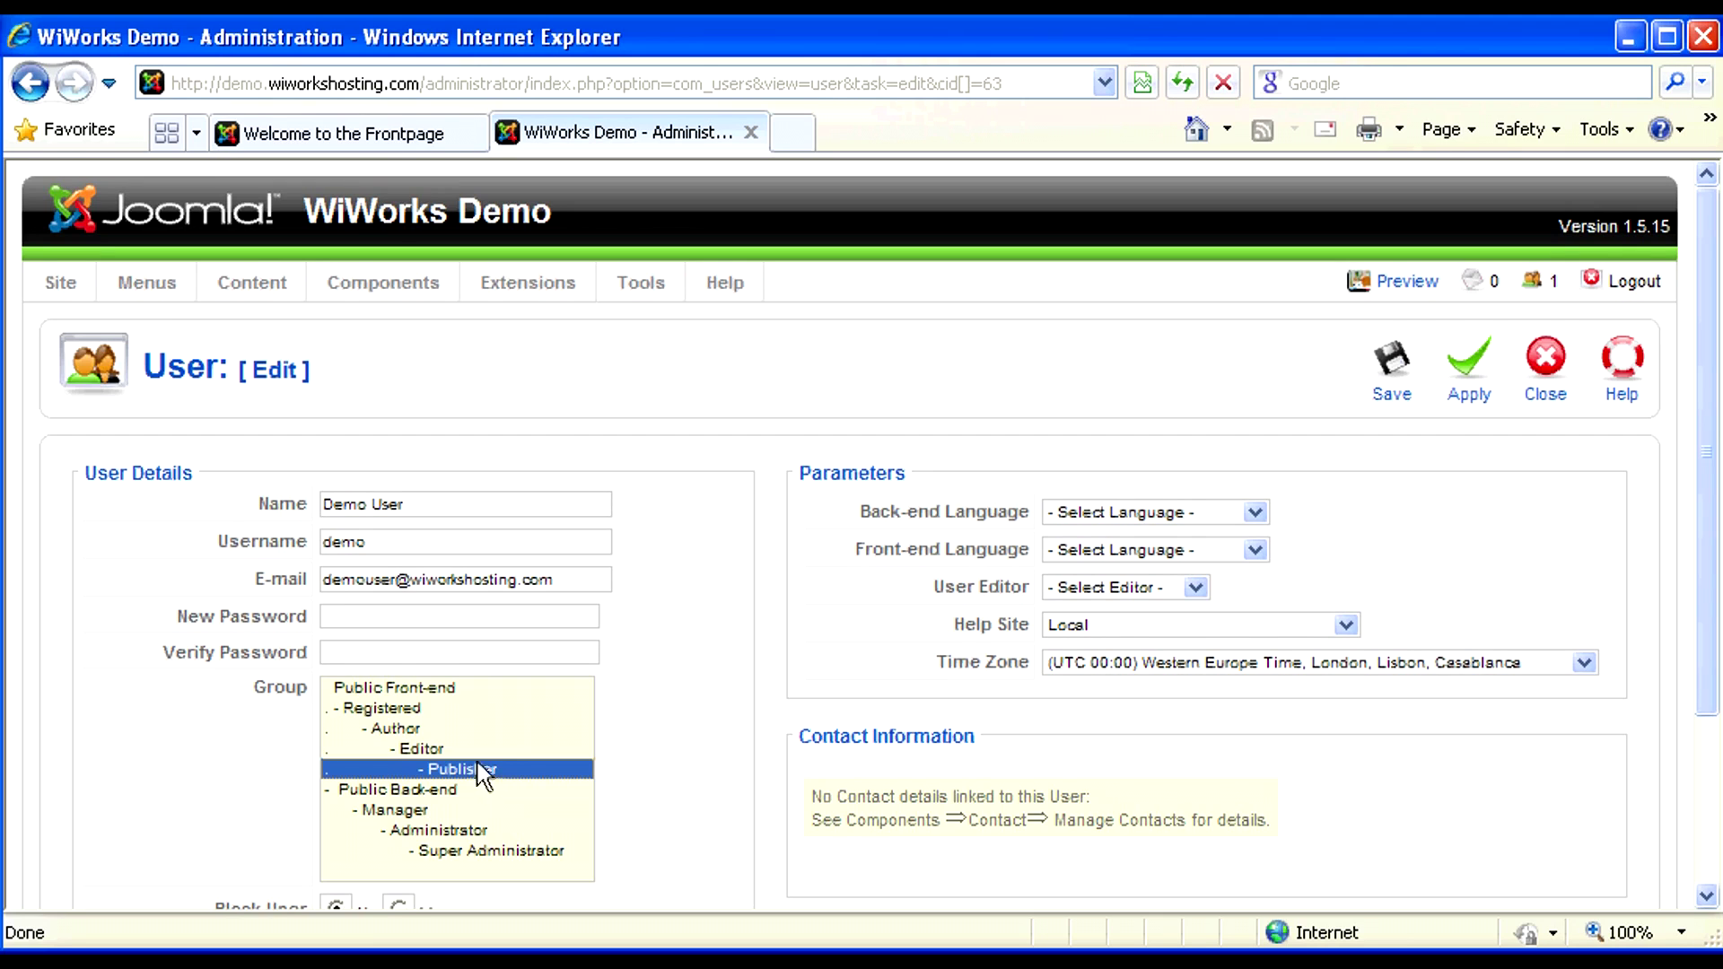
click(438, 750)
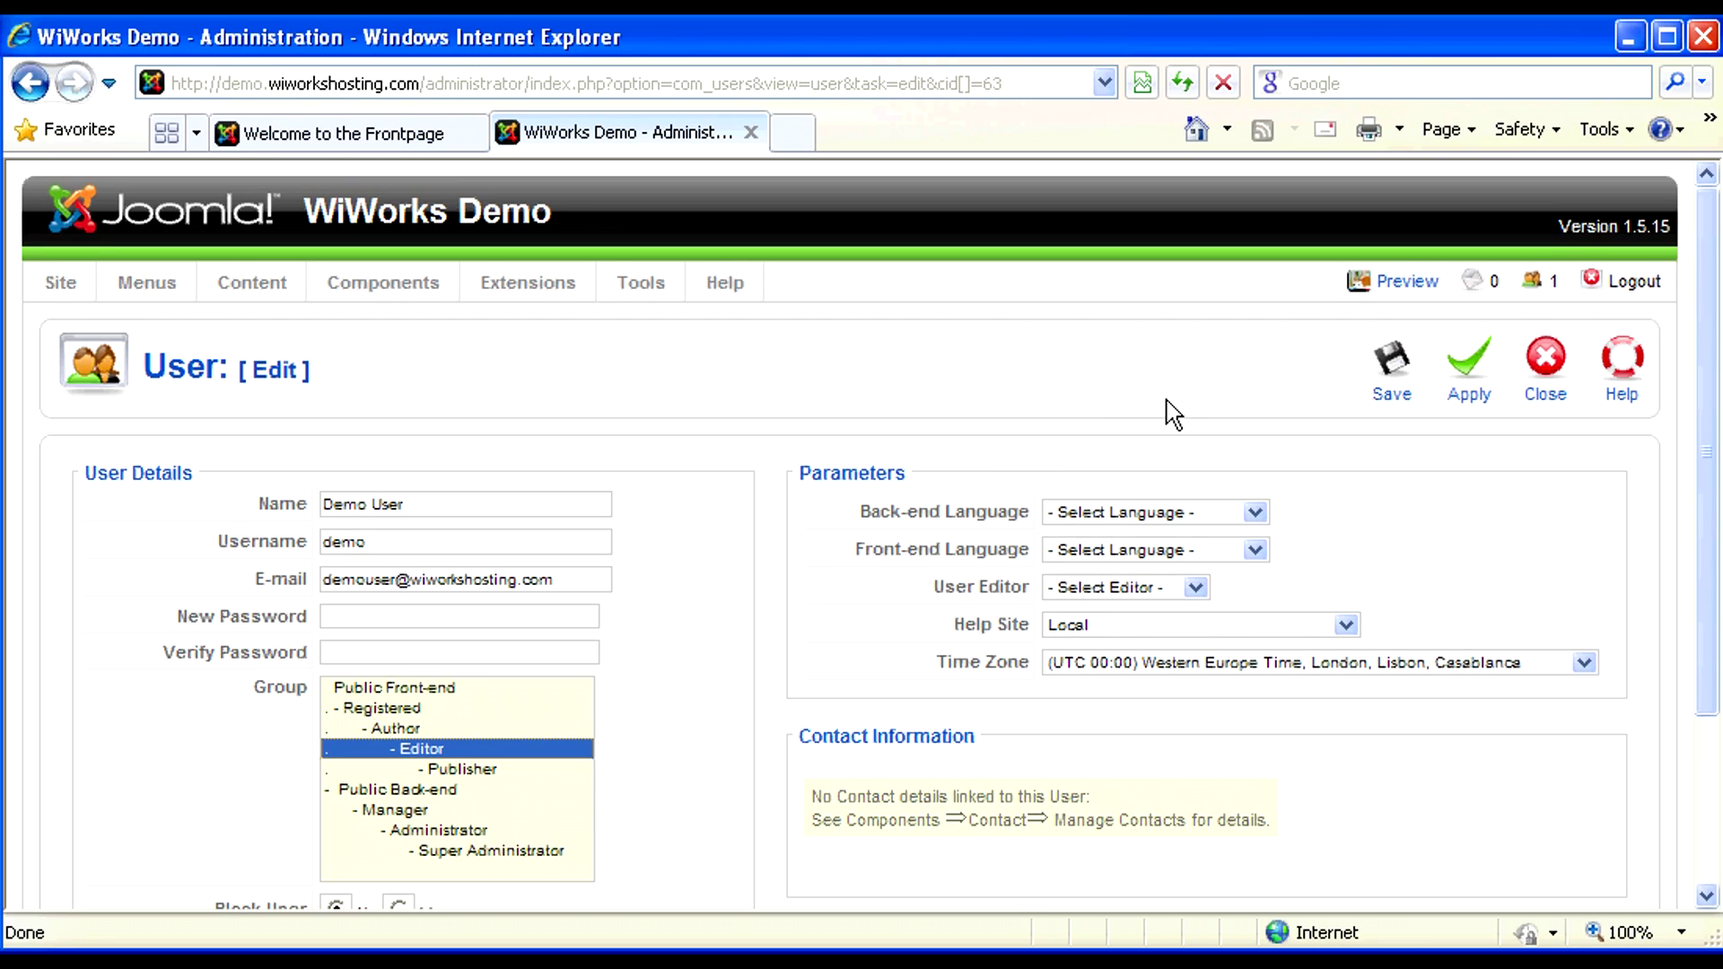
click(1392, 364)
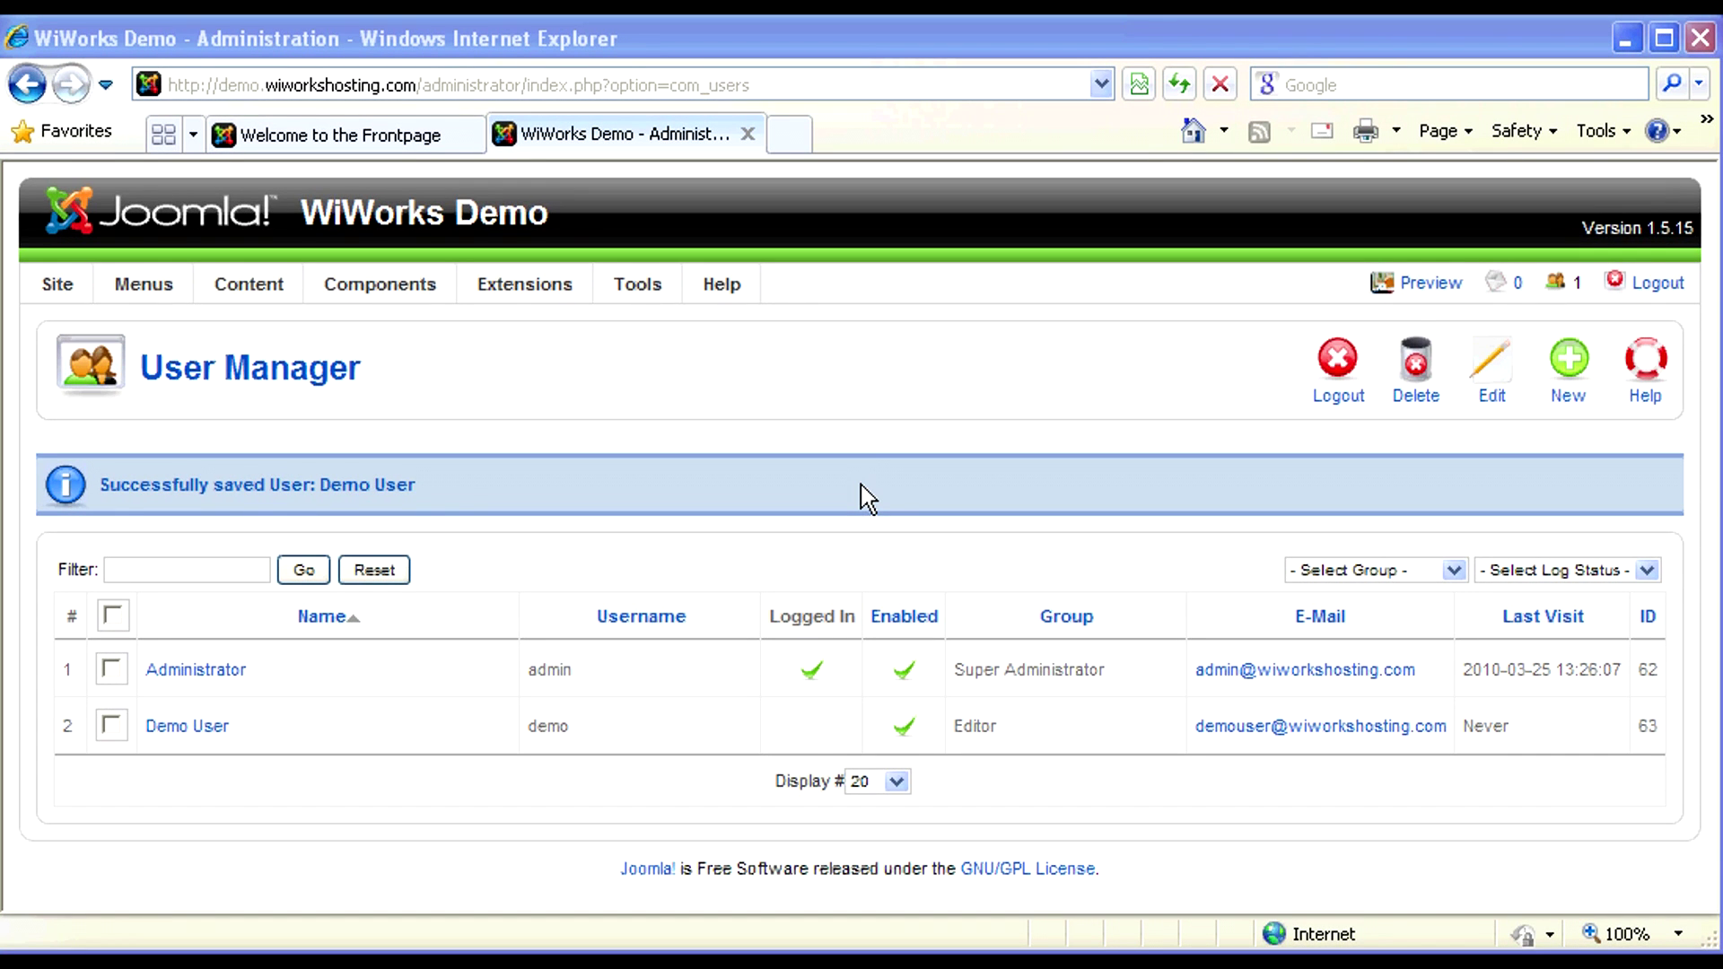
click(397, 141)
- Log in through the frontpage Login Form with the demo user's username and password
scroll(431, 627, down, 5)
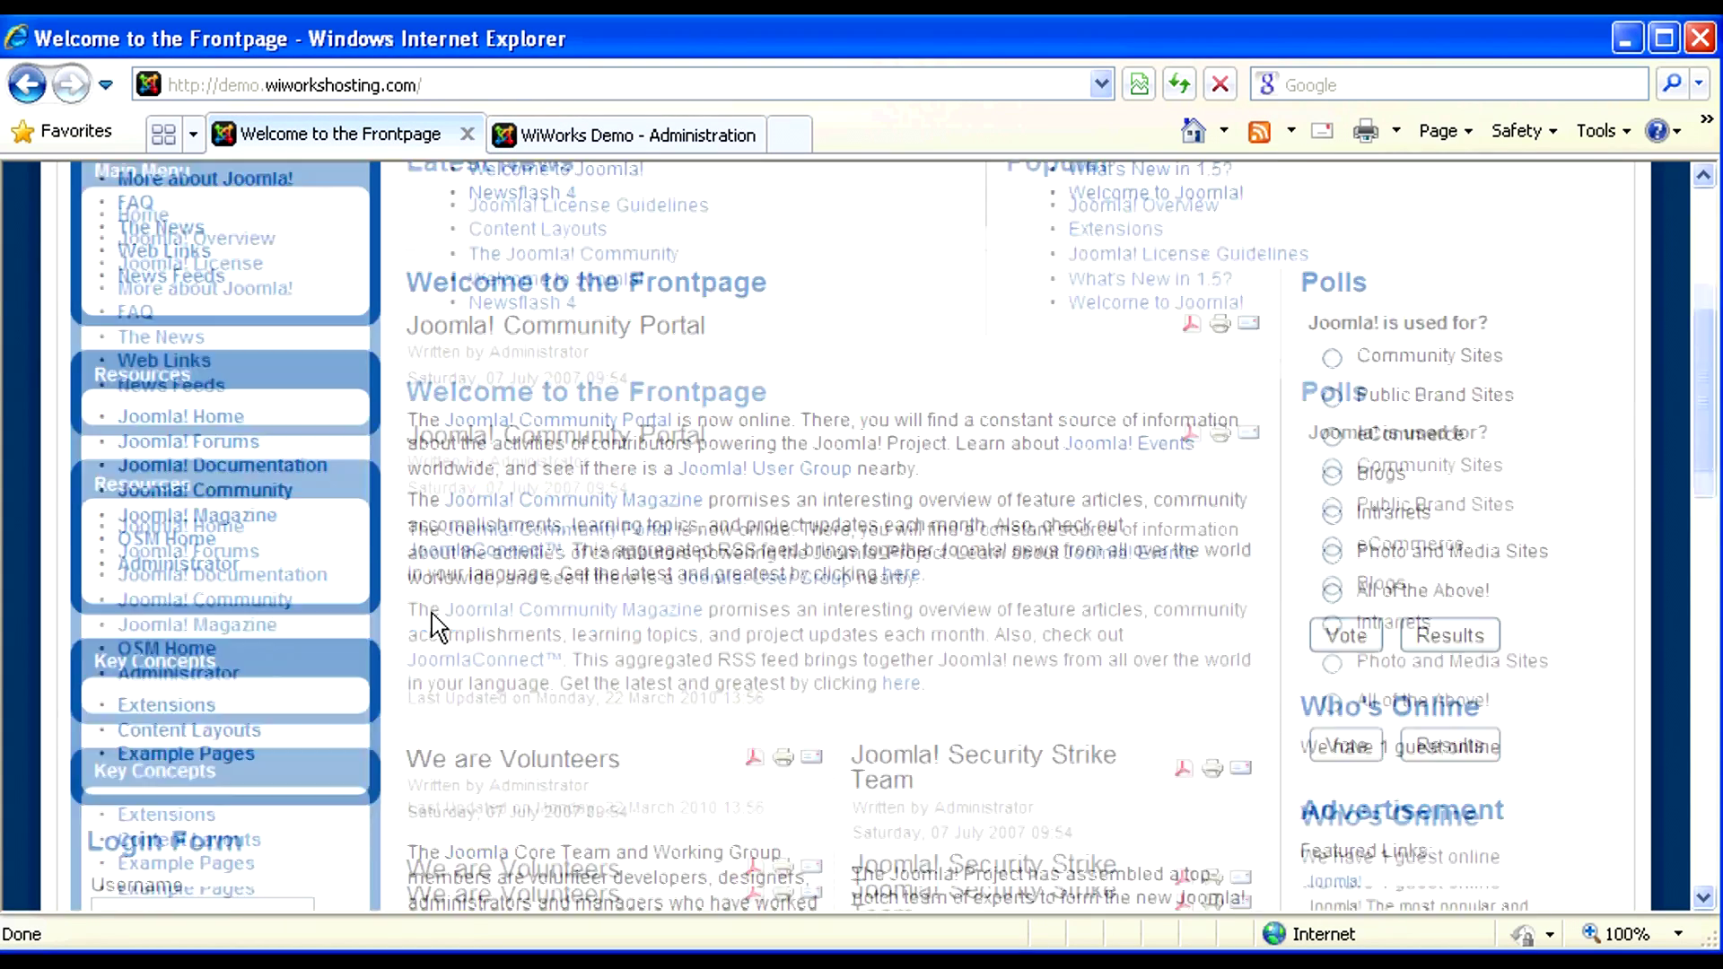
click(243, 770)
text(demo)
key(Tab)
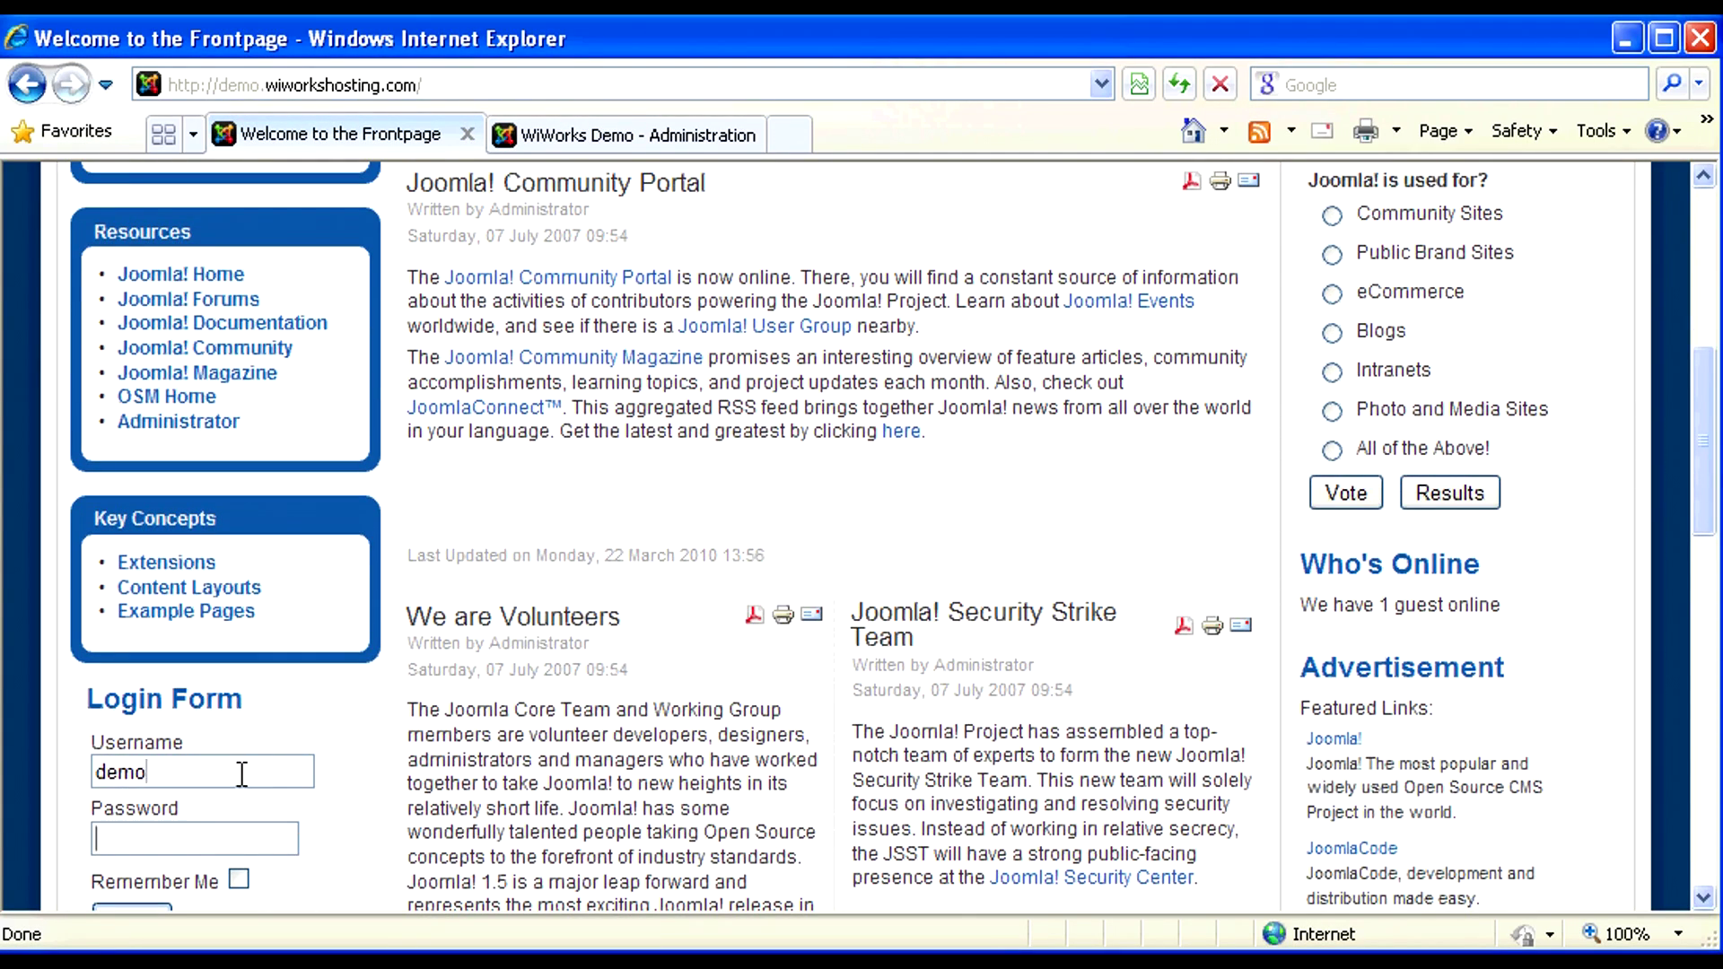
text(demo)
scroll(373, 792, down, 2)
scroll(373, 793, down, 1)
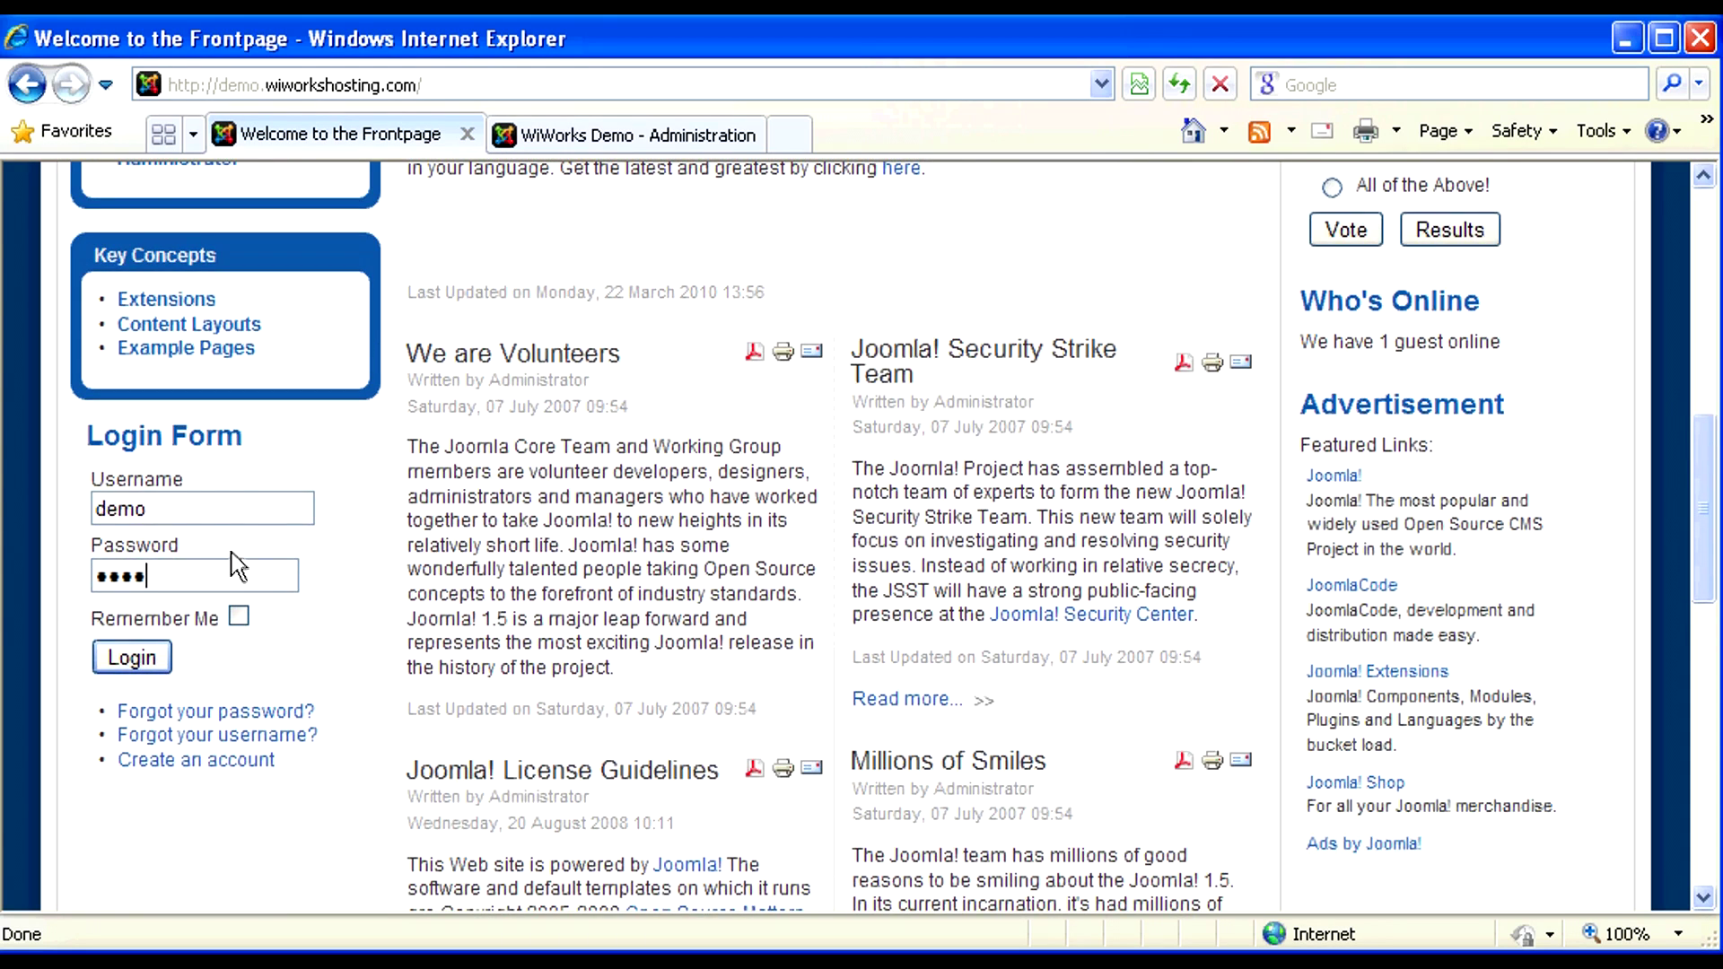
click(144, 666)
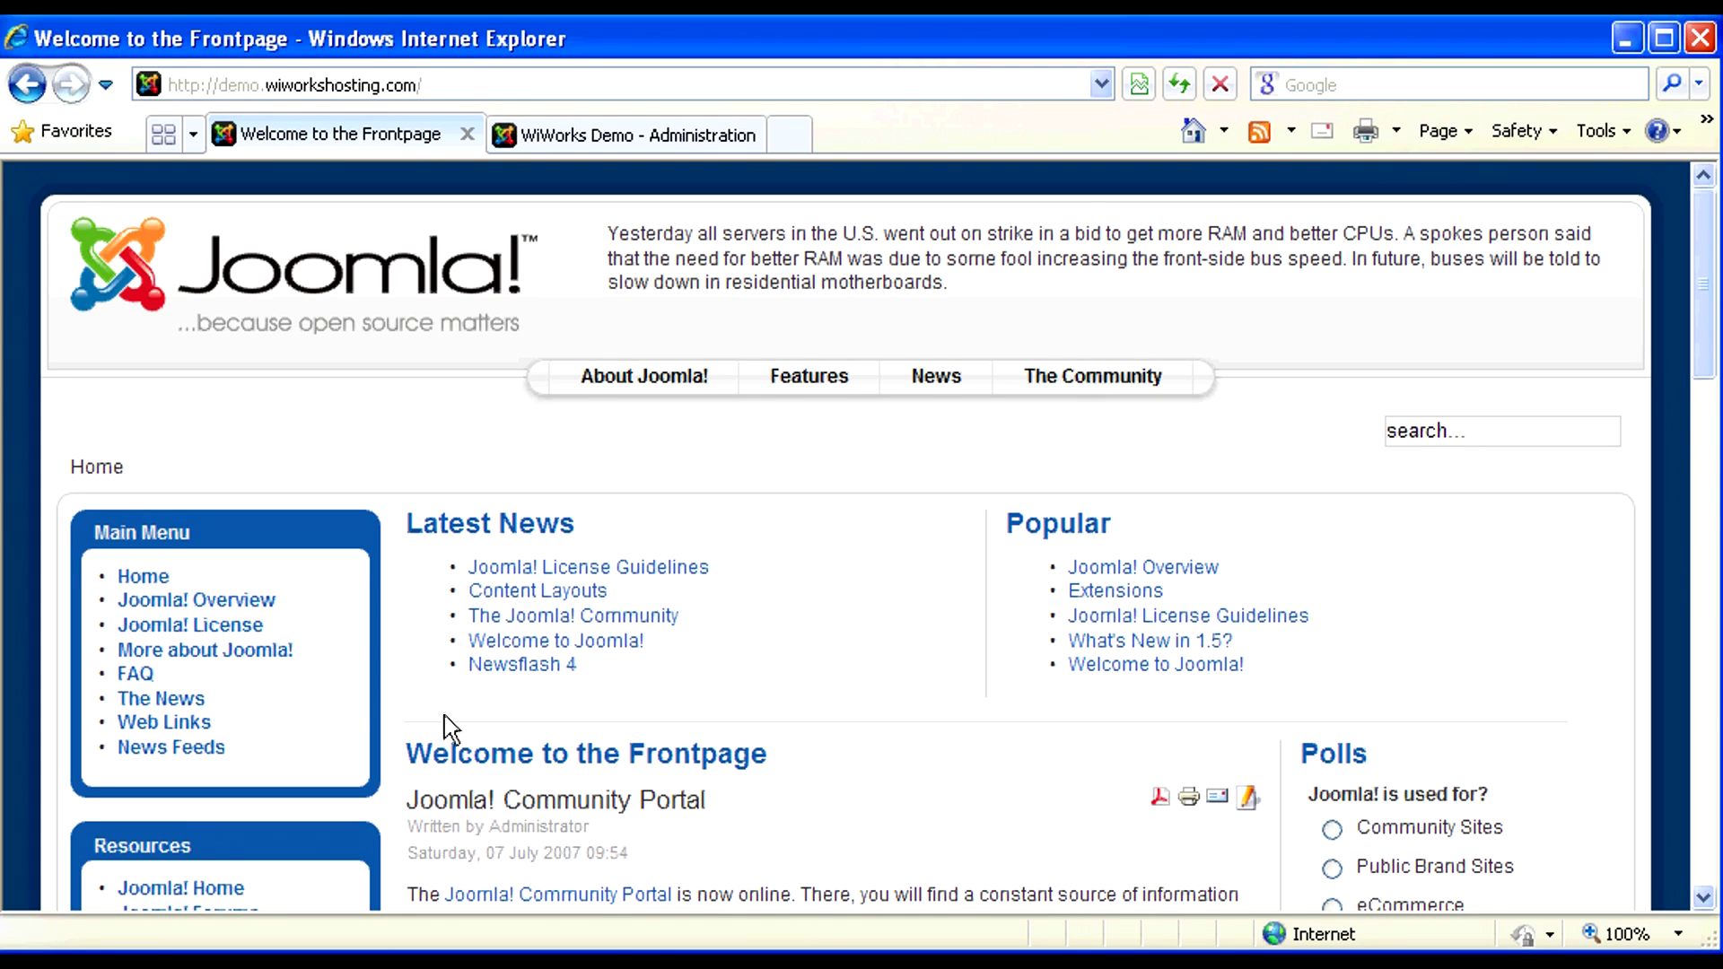
- Open the Joomla! Overview article from the Main Menu
scroll(406, 736, down, 10)
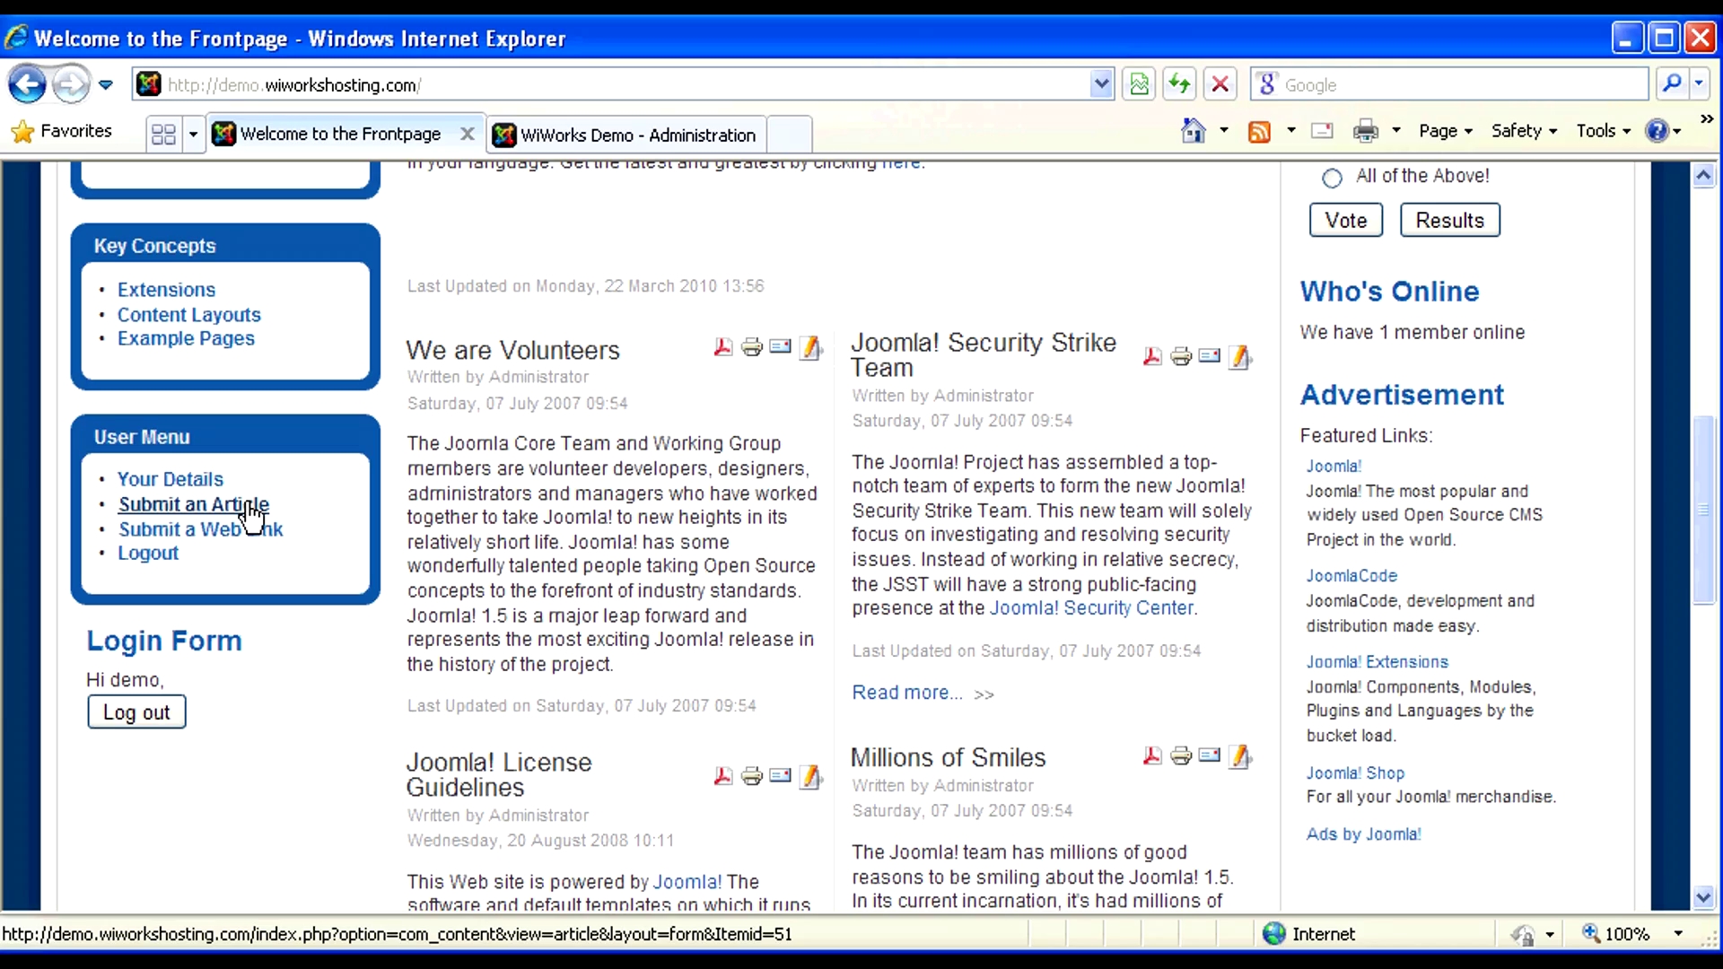
scroll(413, 520, up, 10)
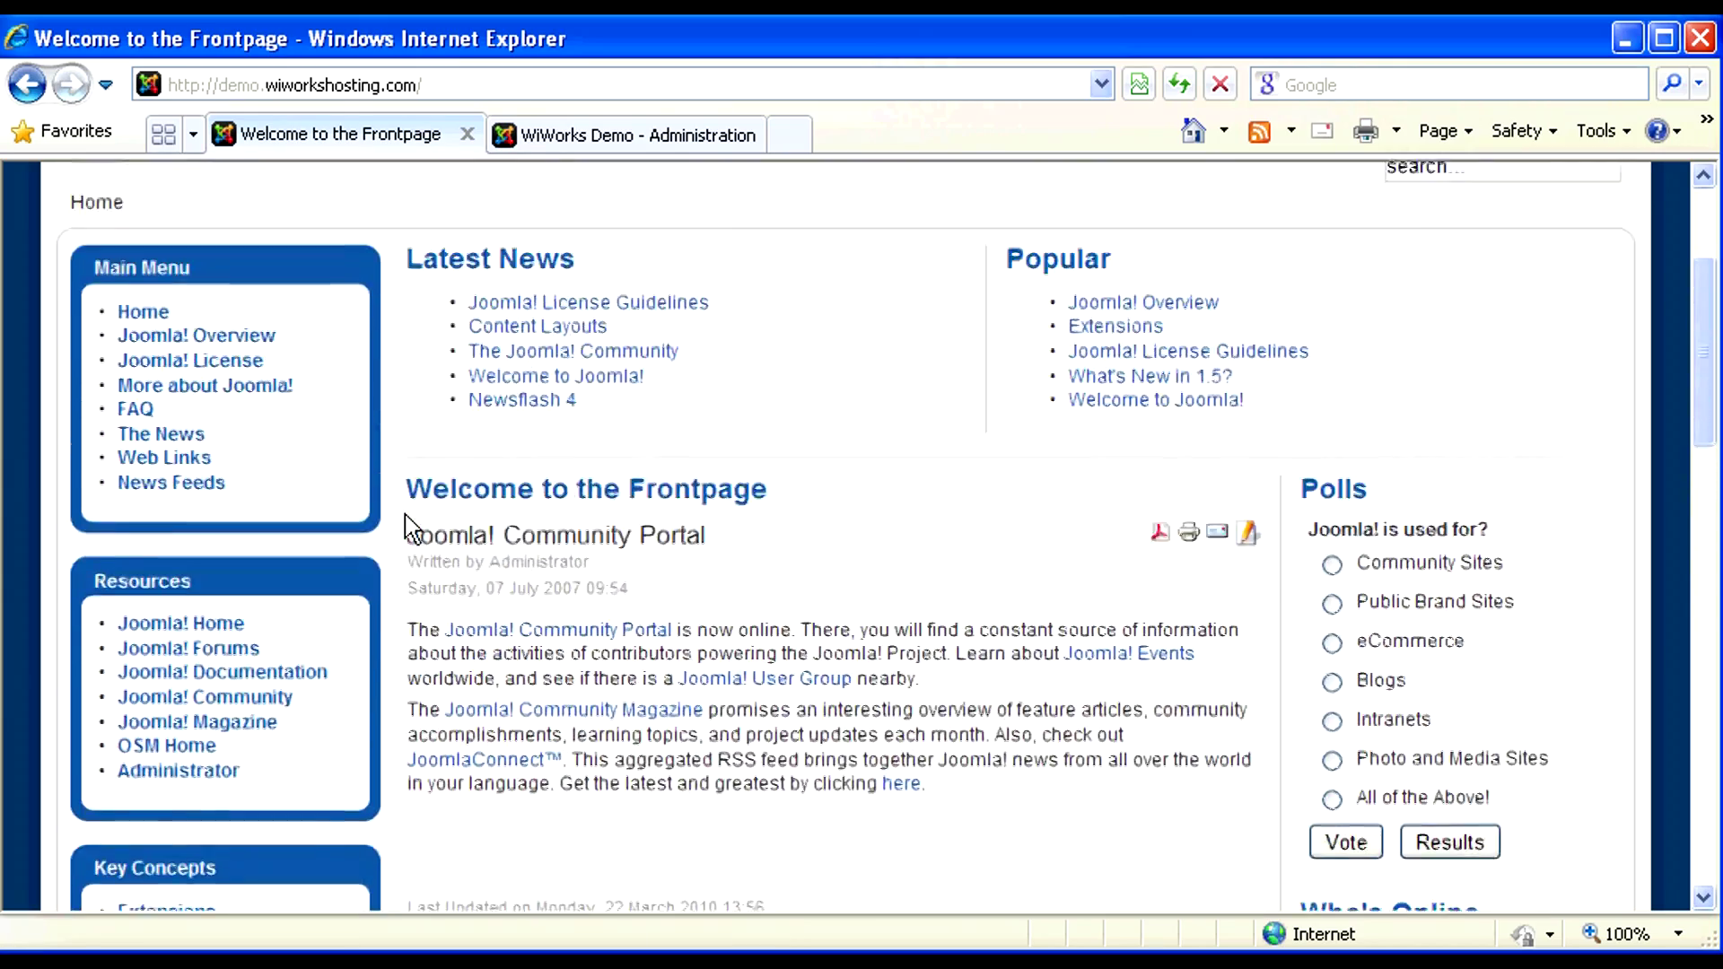
click(187, 451)
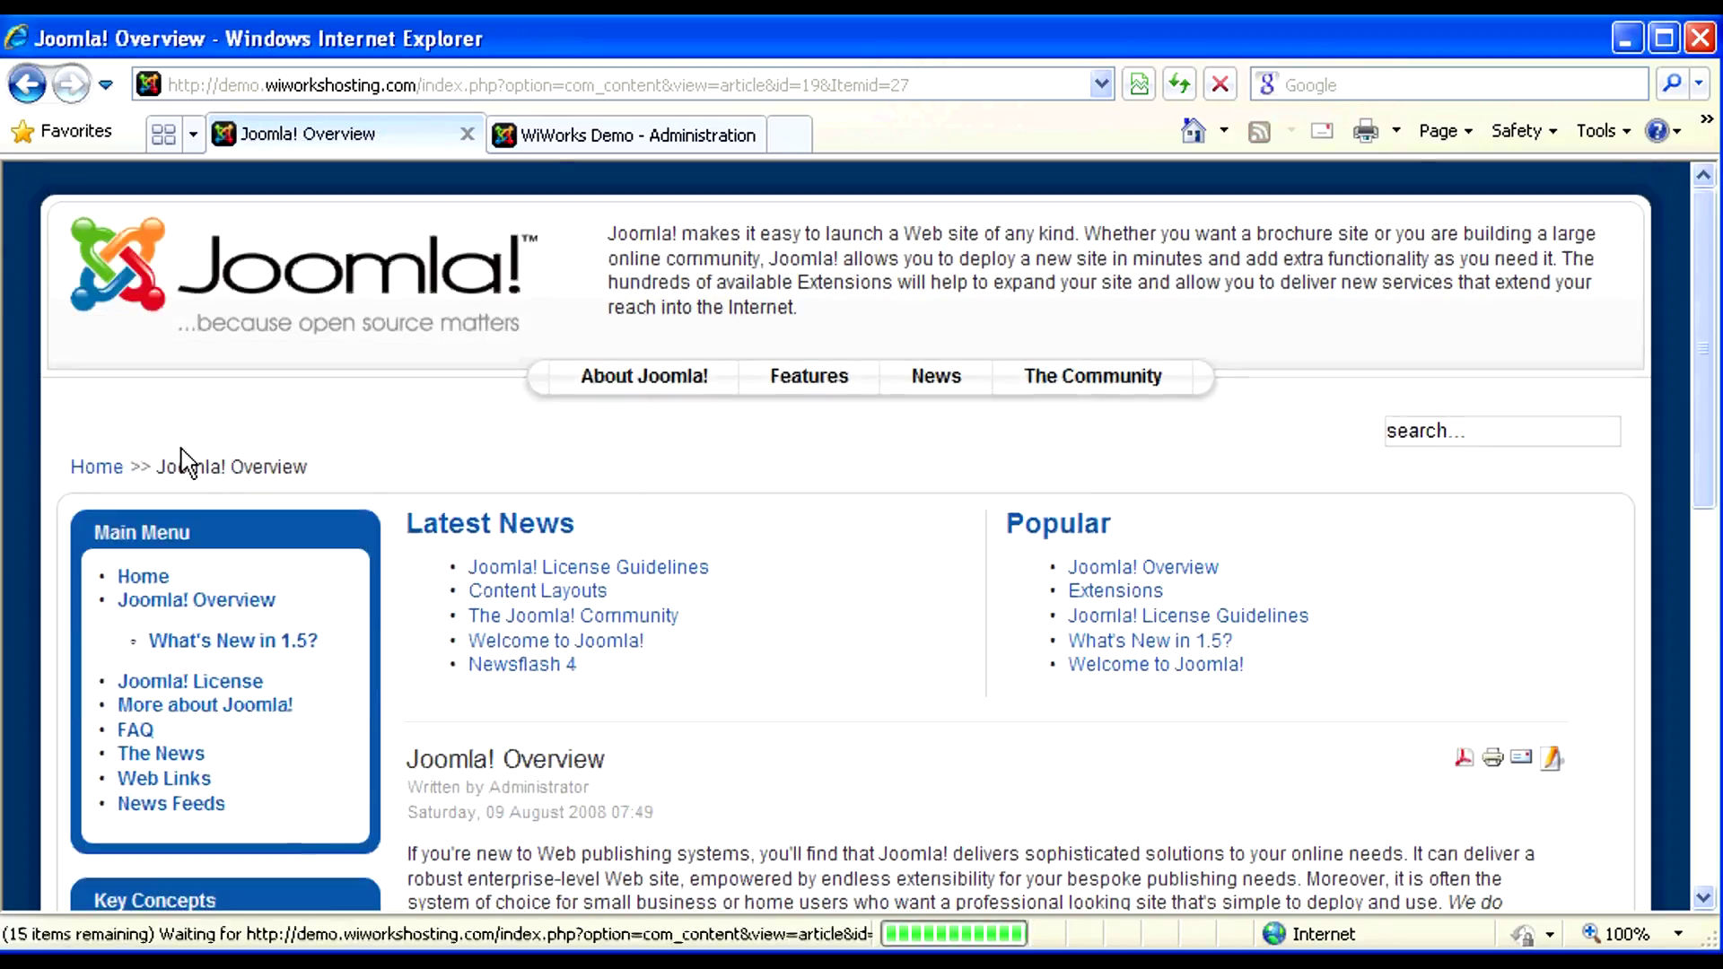
- Open Joomla! Overview in the Submit an Article editor using its Edit icon
scroll(415, 650, down, 6)
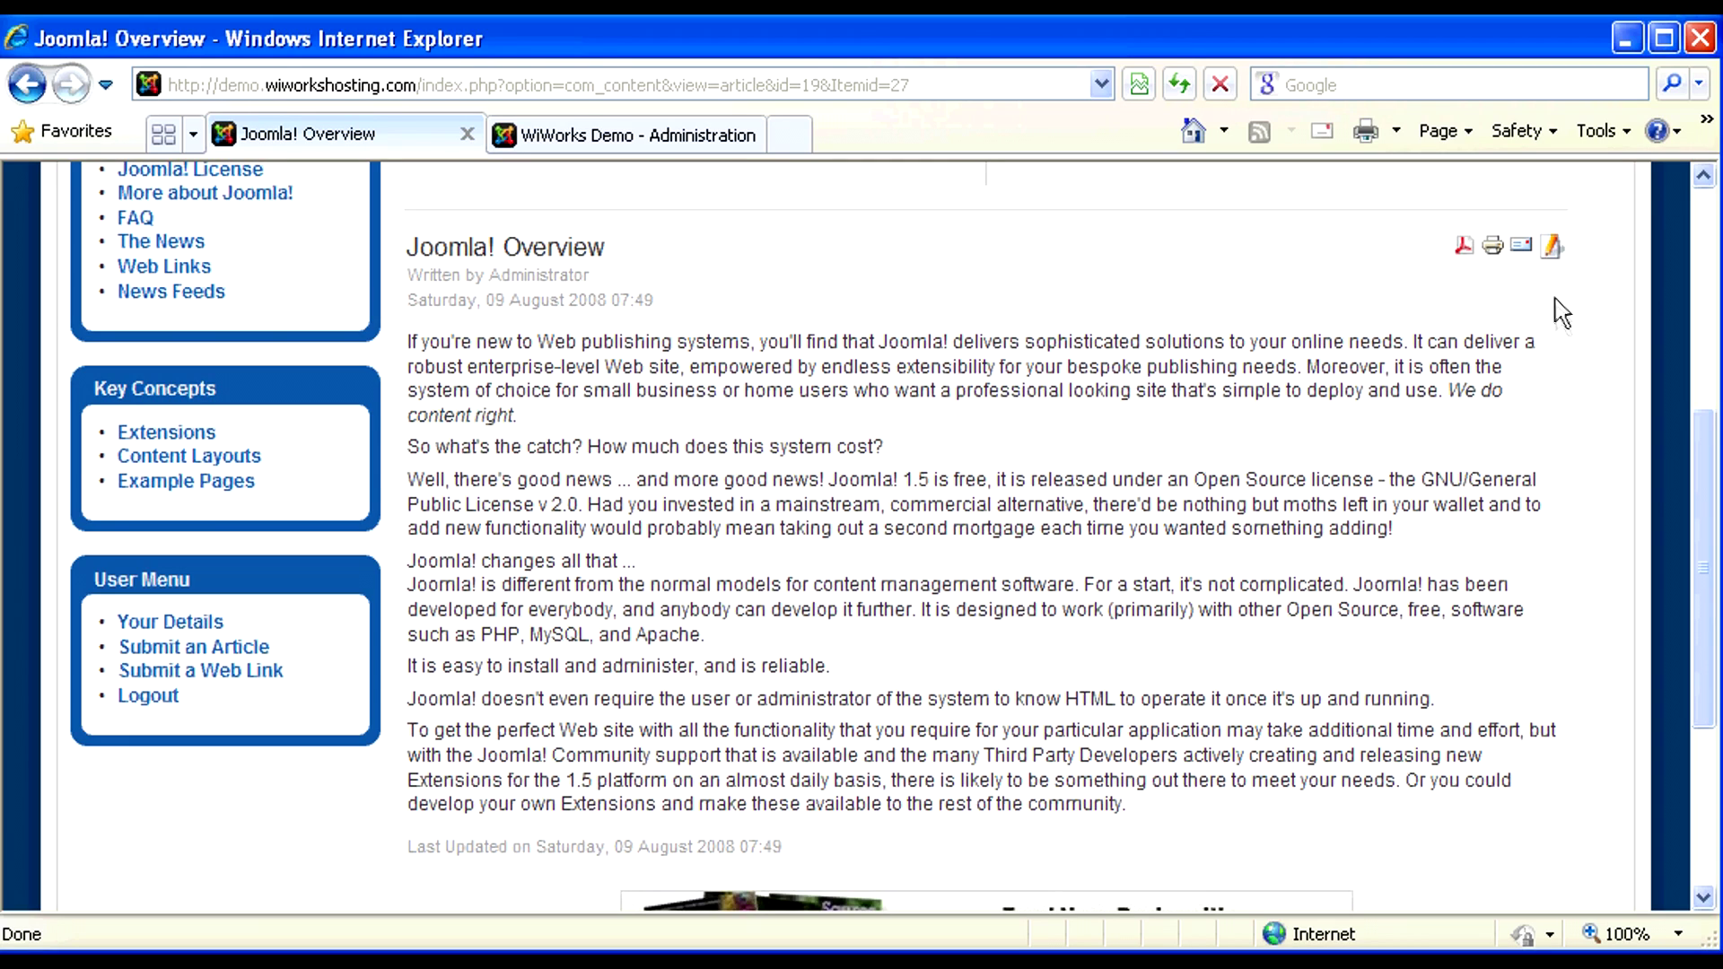
click(1552, 252)
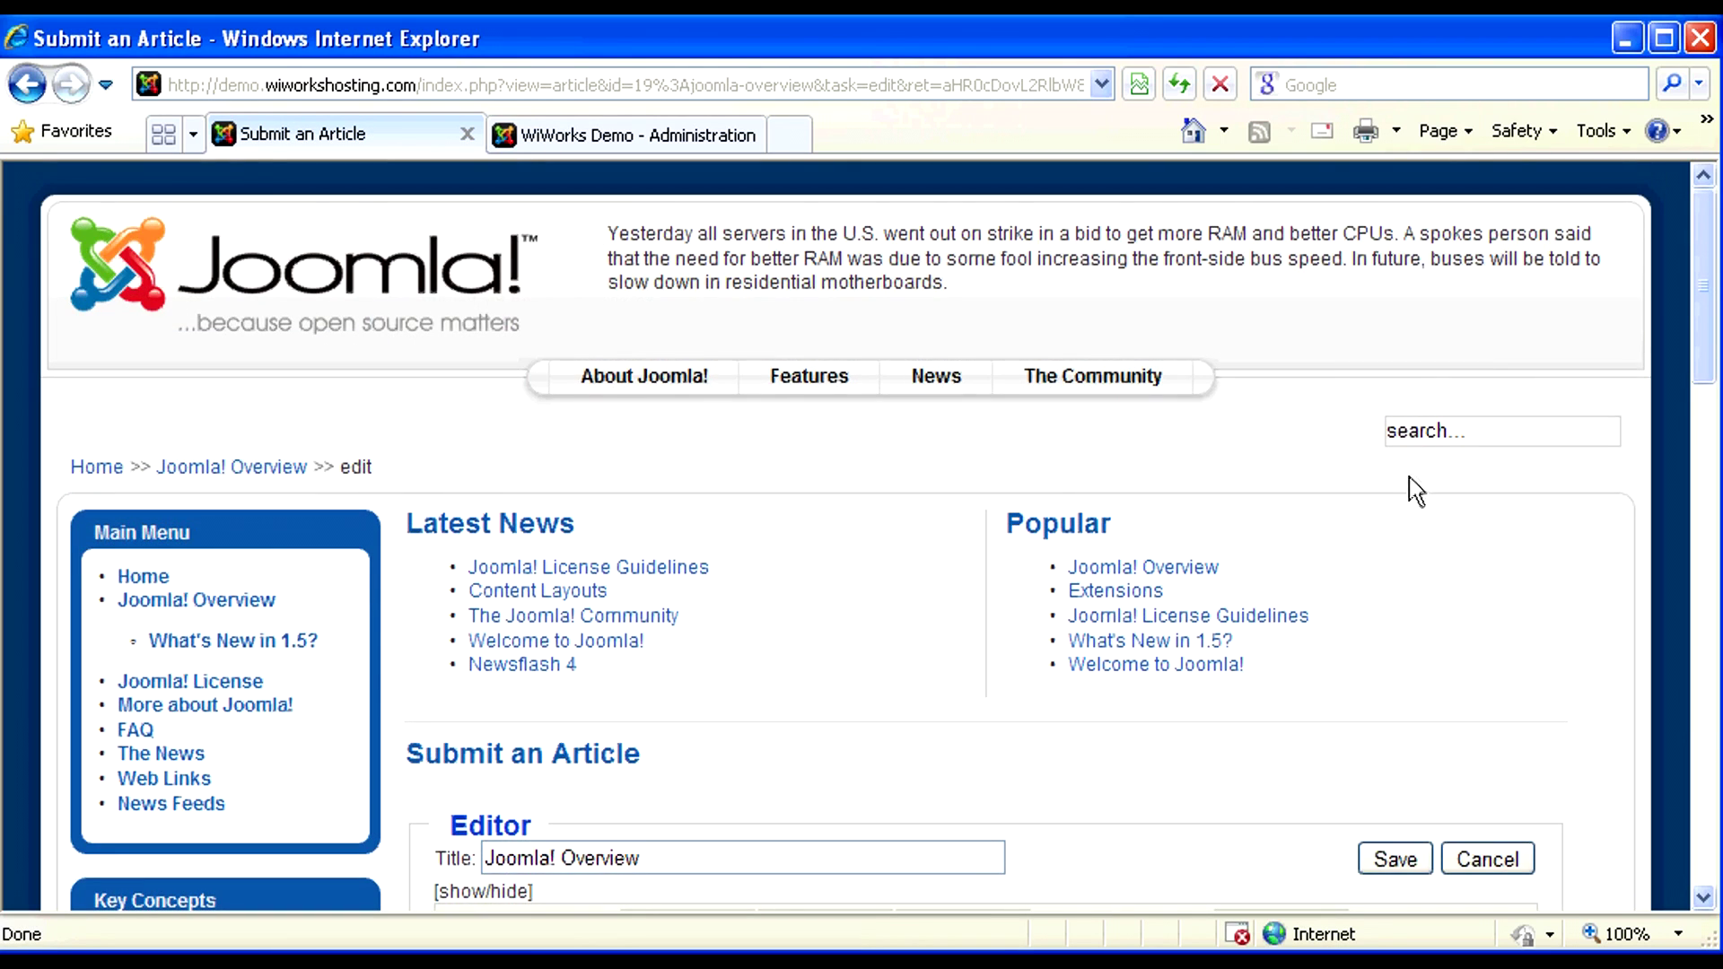
scroll(1416, 492, down, 5)
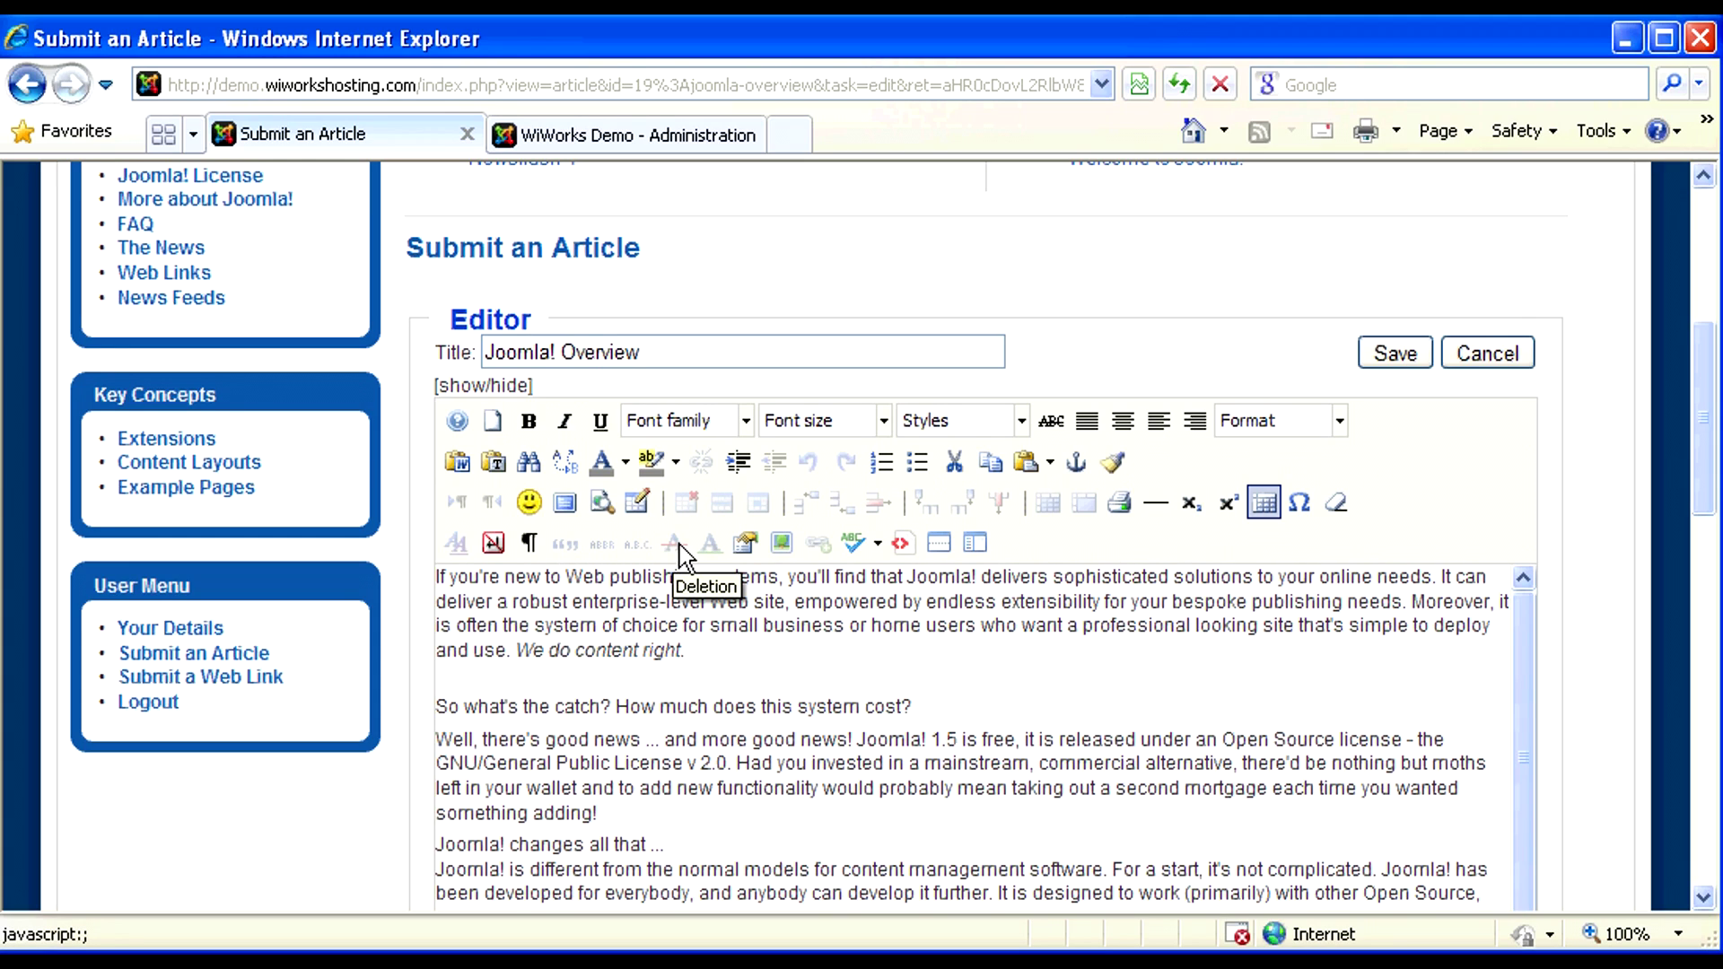
drag(500, 578, 437, 578)
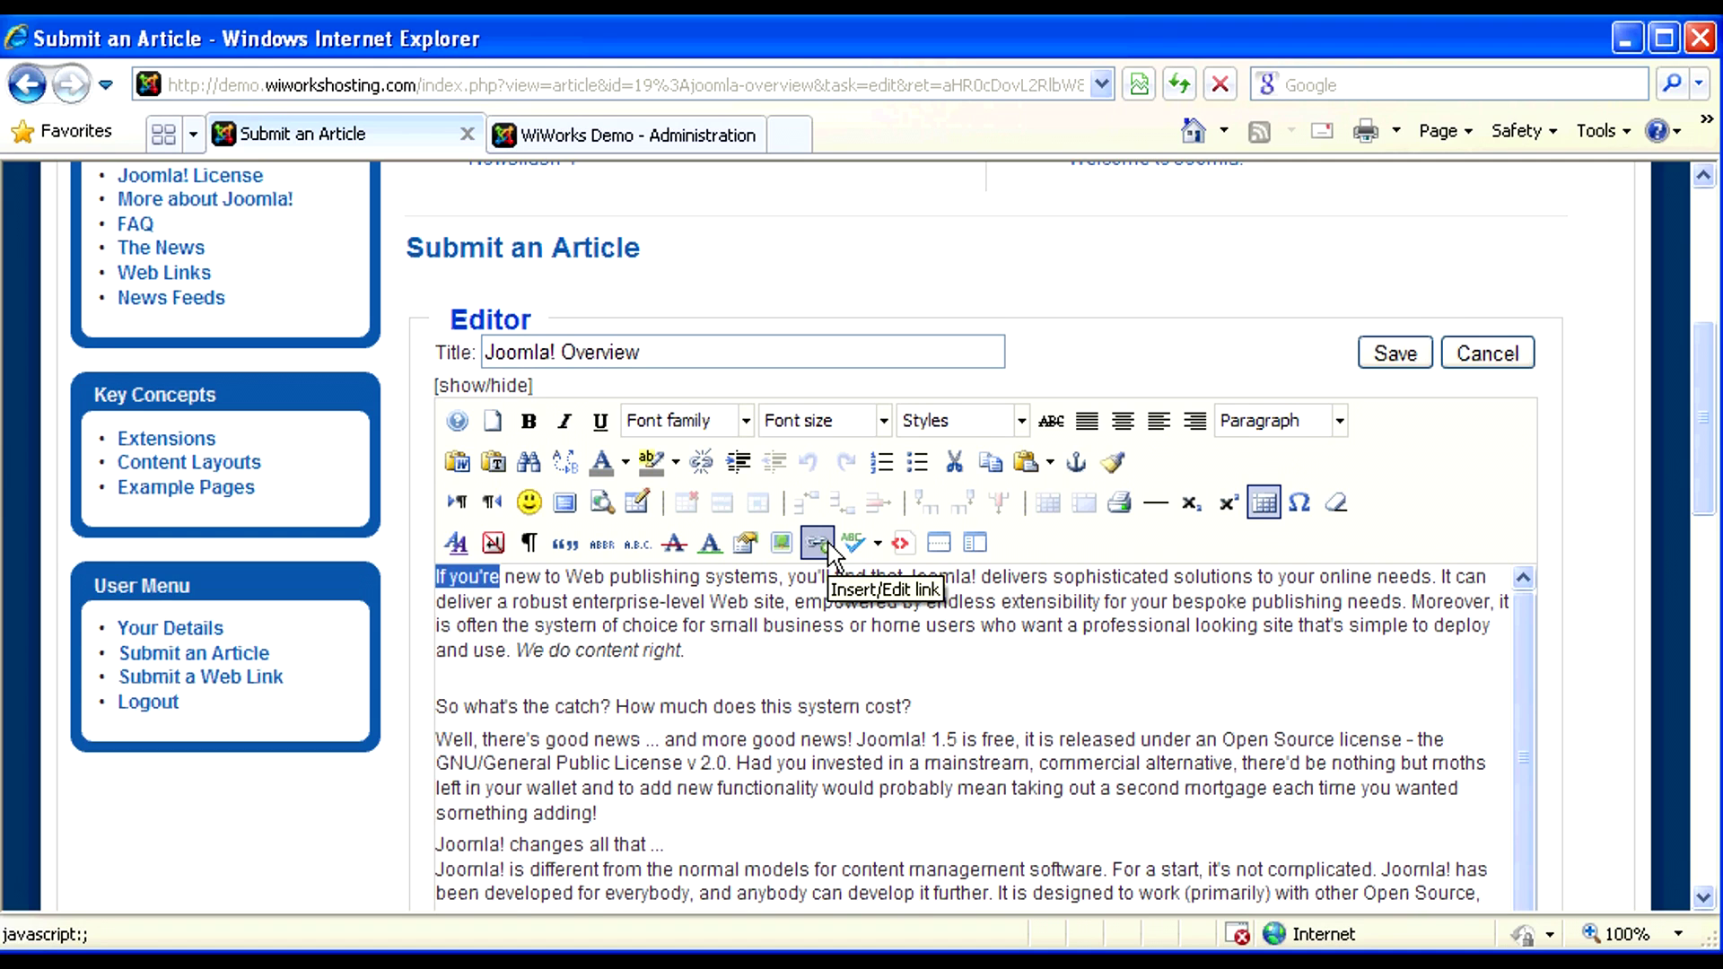
click(621, 579)
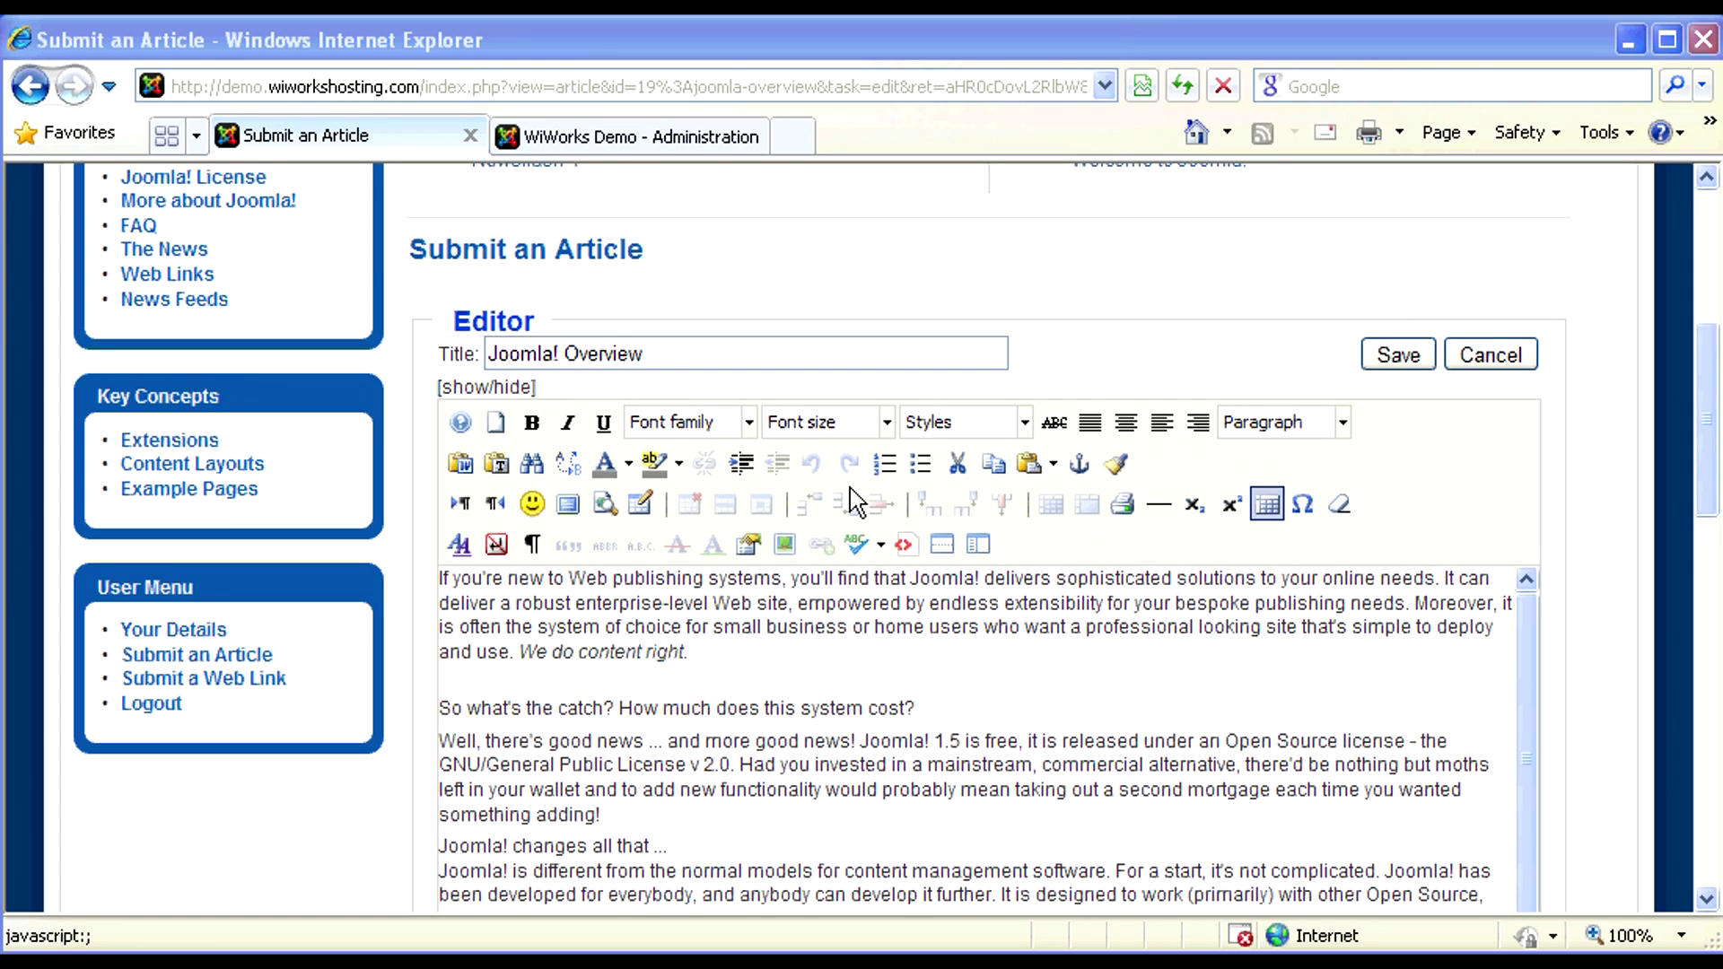
click(517, 393)
scroll(1089, 549, down, 5)
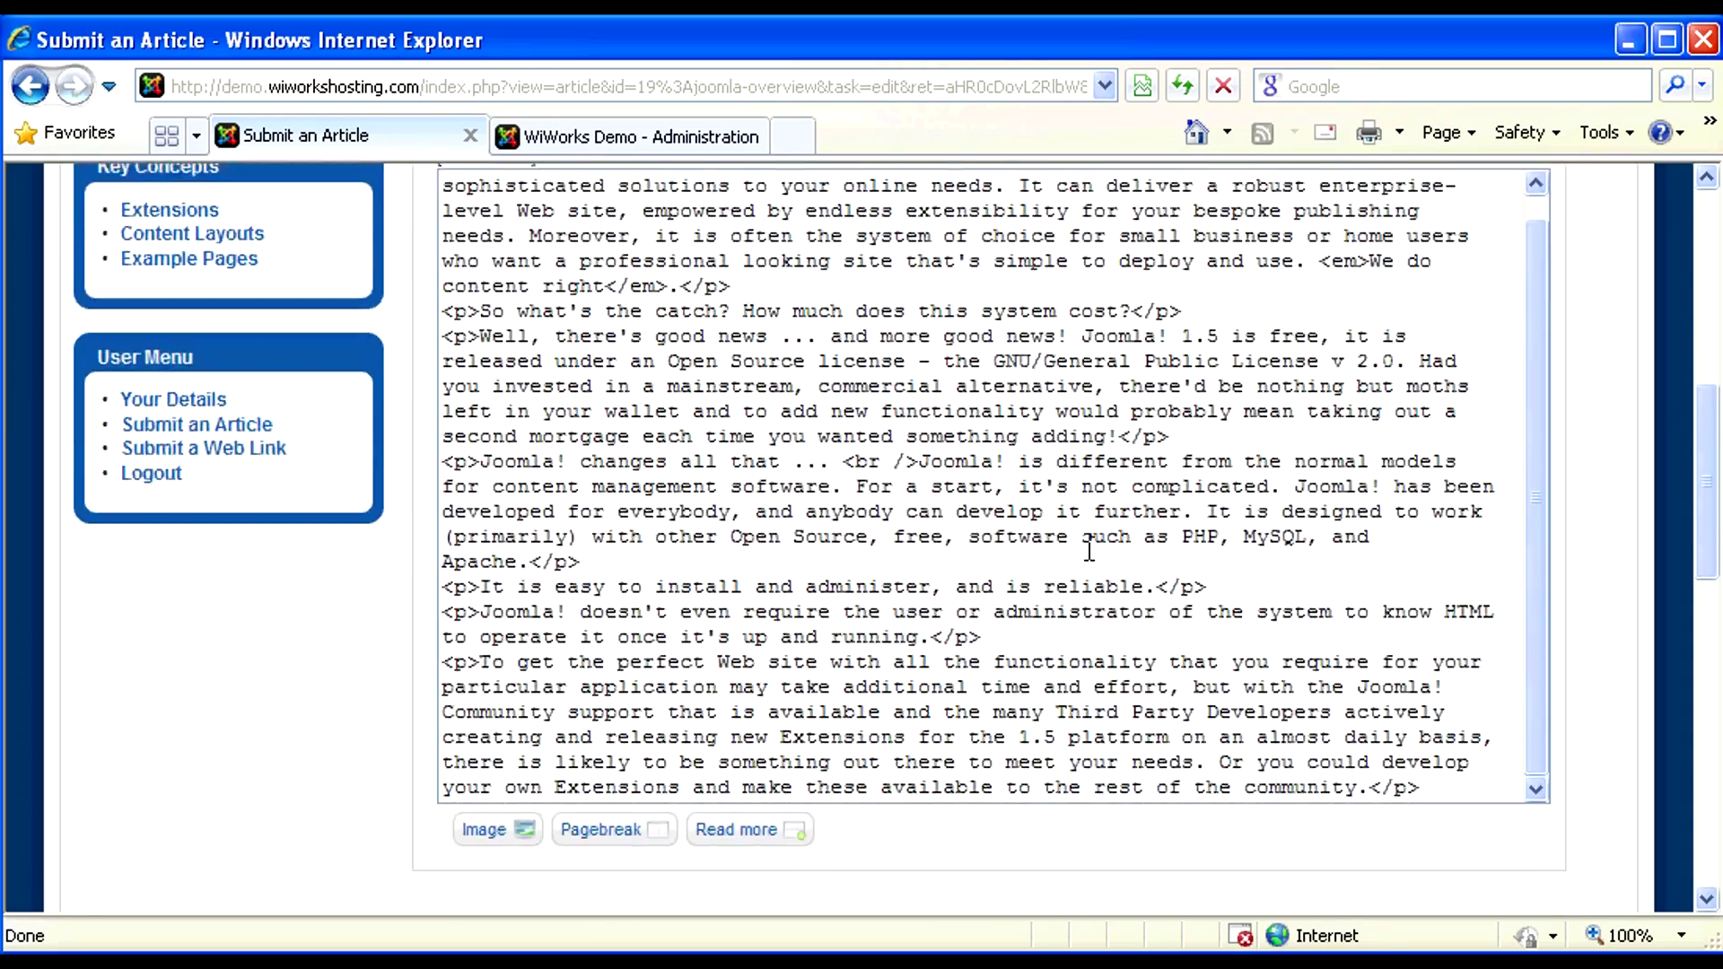
scroll(1089, 550, up, 3)
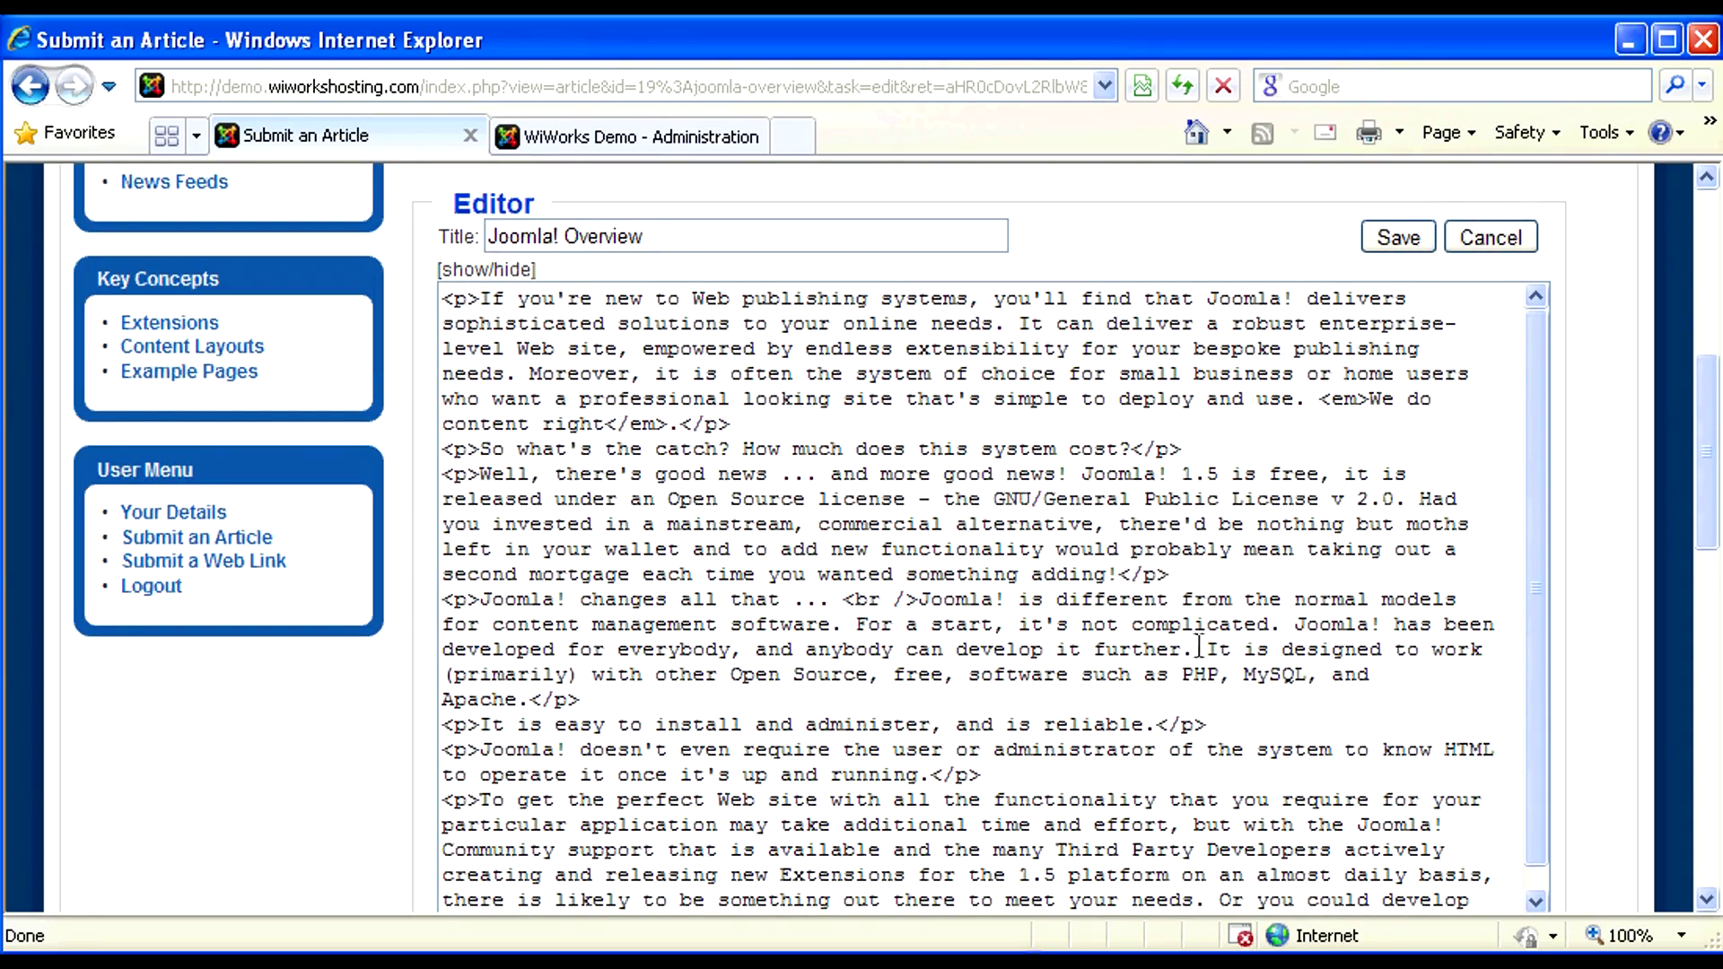
click(517, 272)
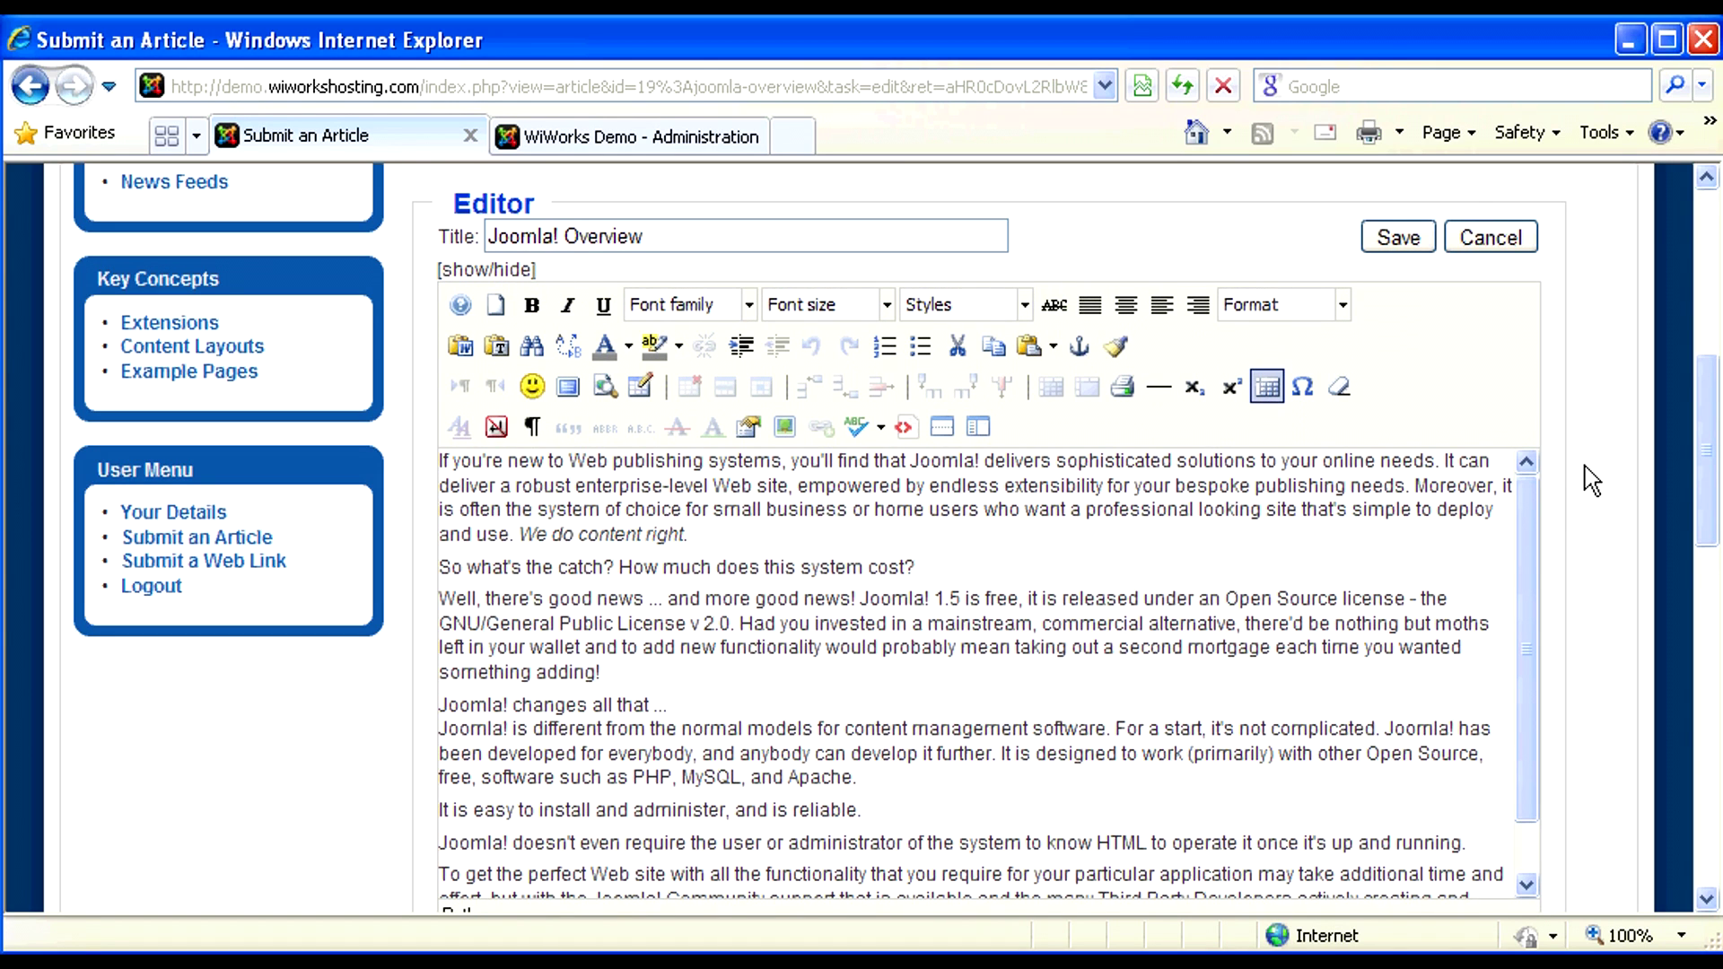
scroll(1591, 482, down, 8)
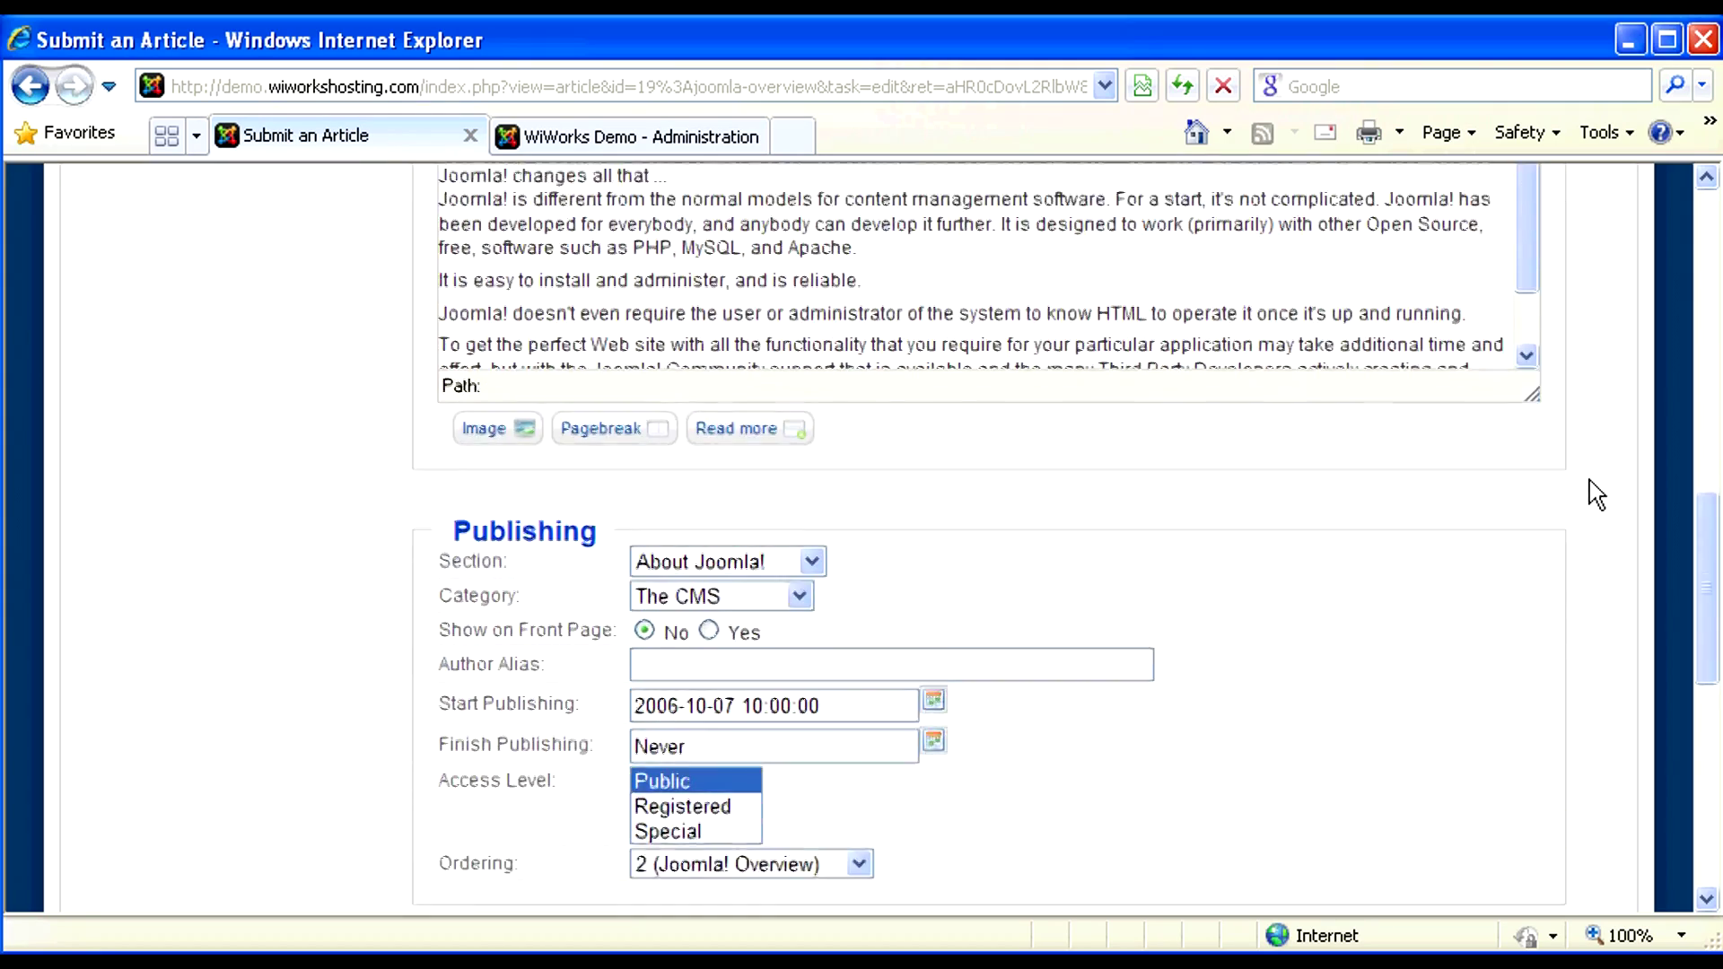
scroll(1590, 482, down, 1)
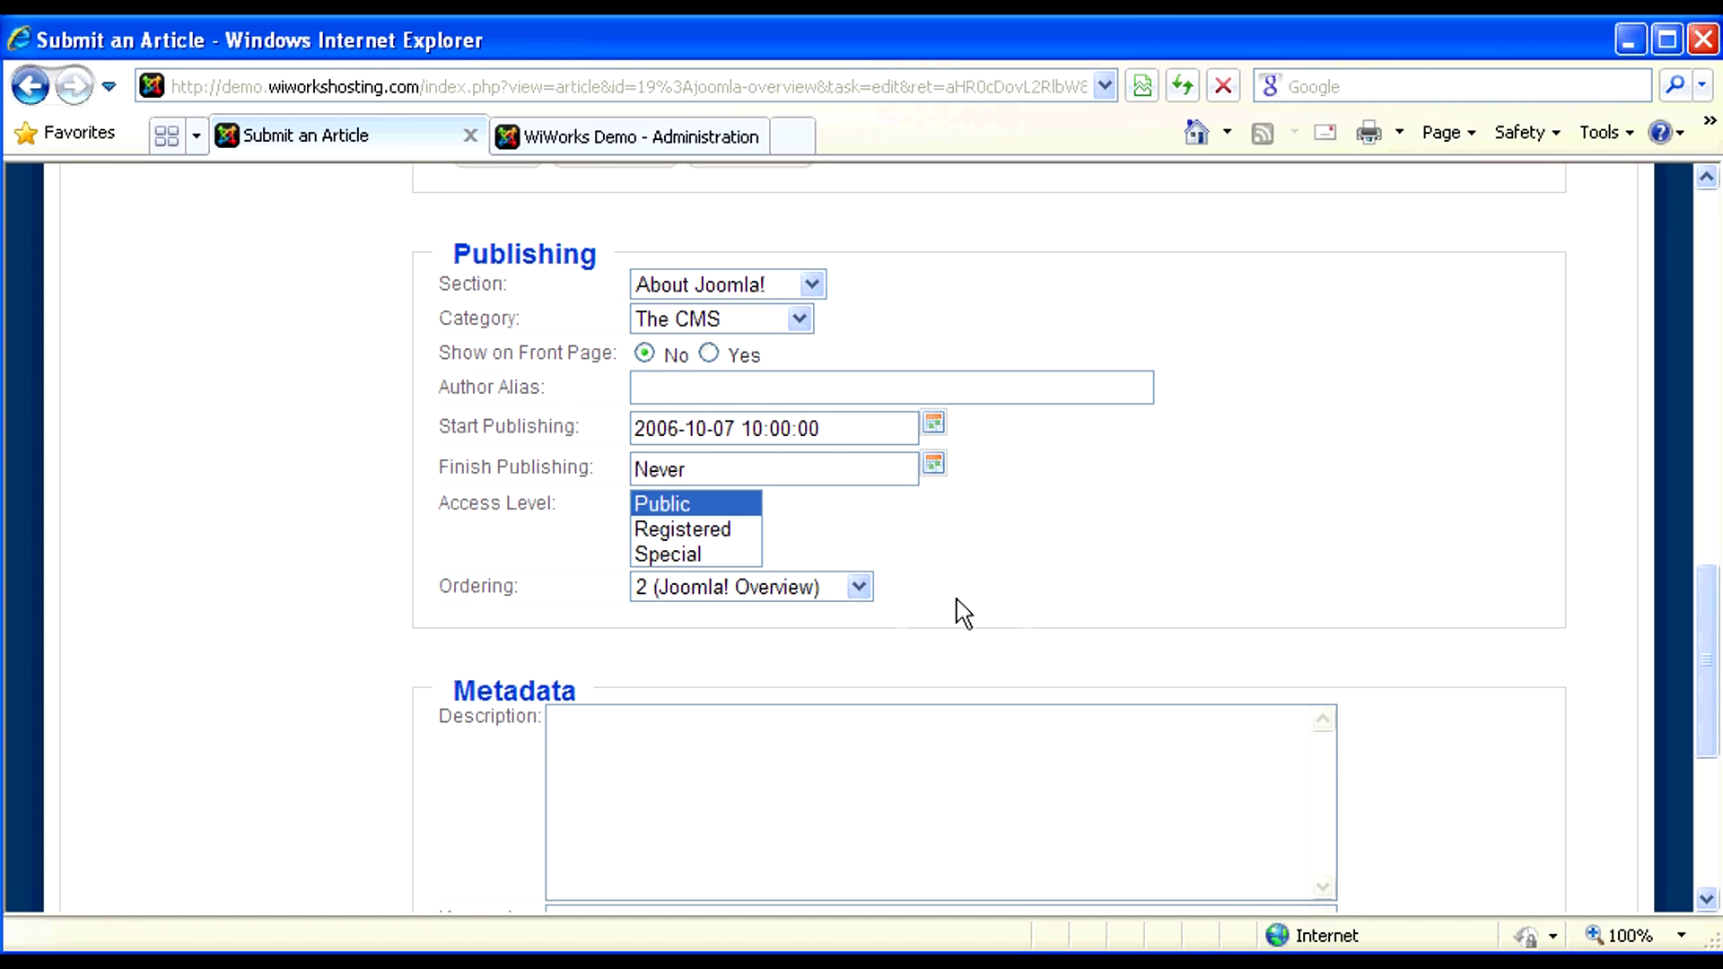
scroll(1204, 577, down, 5)
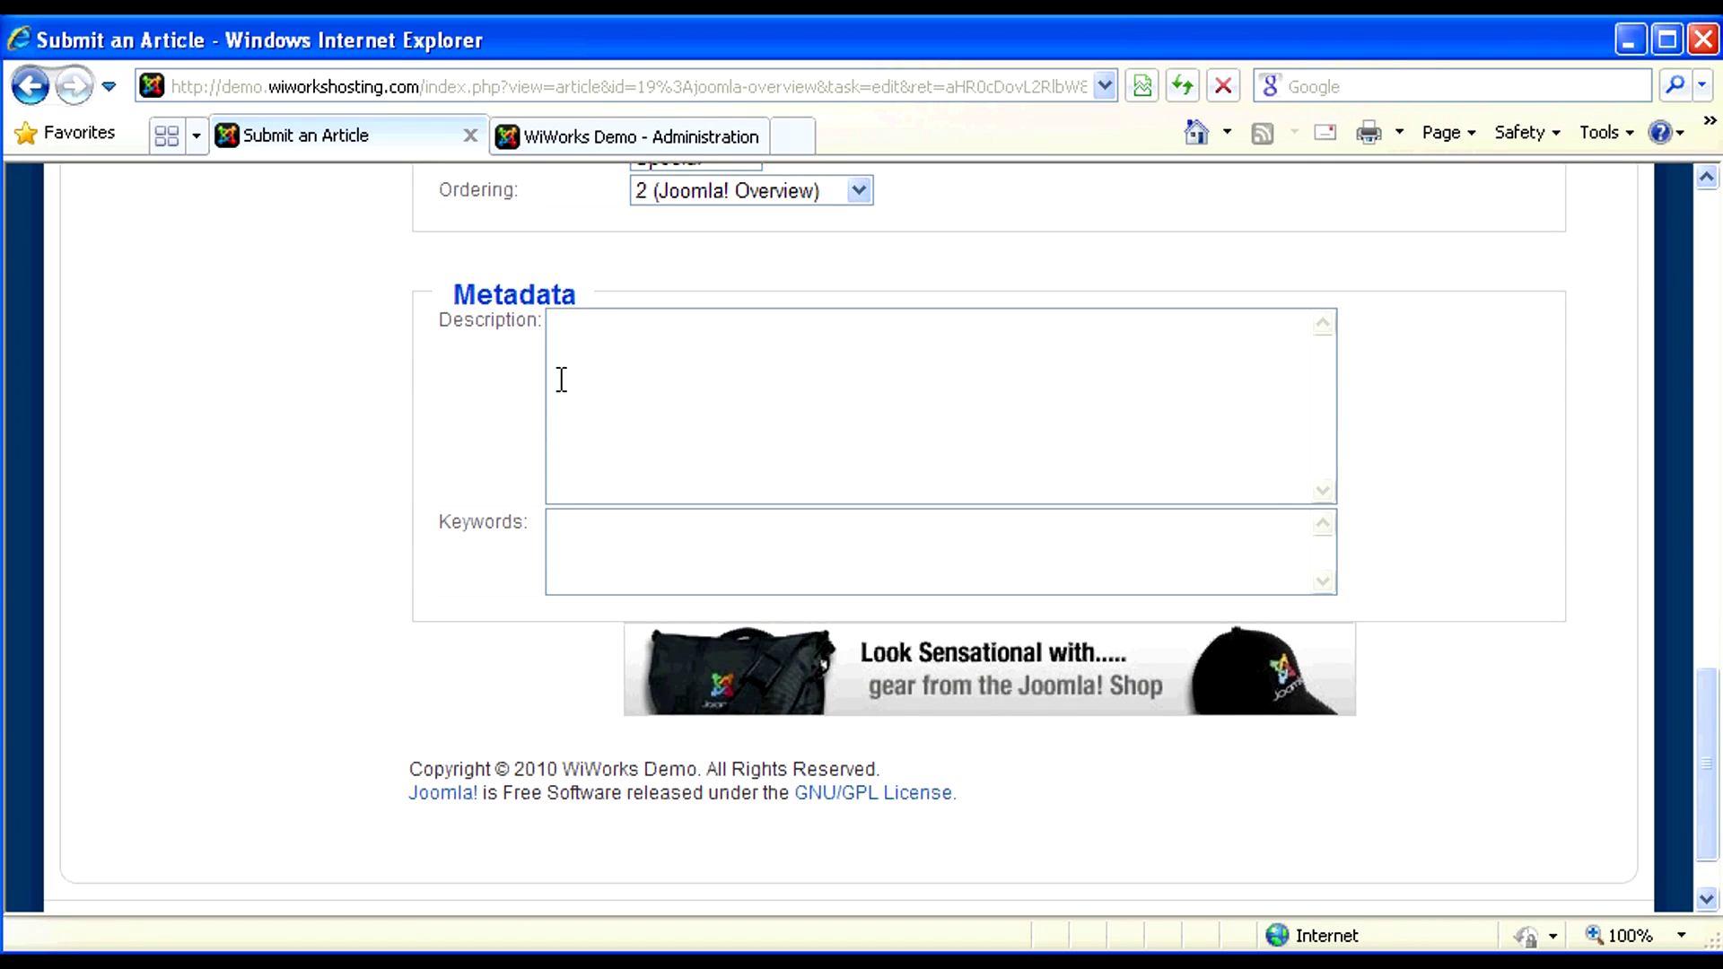
click(574, 347)
scroll(1461, 350, up, 5)
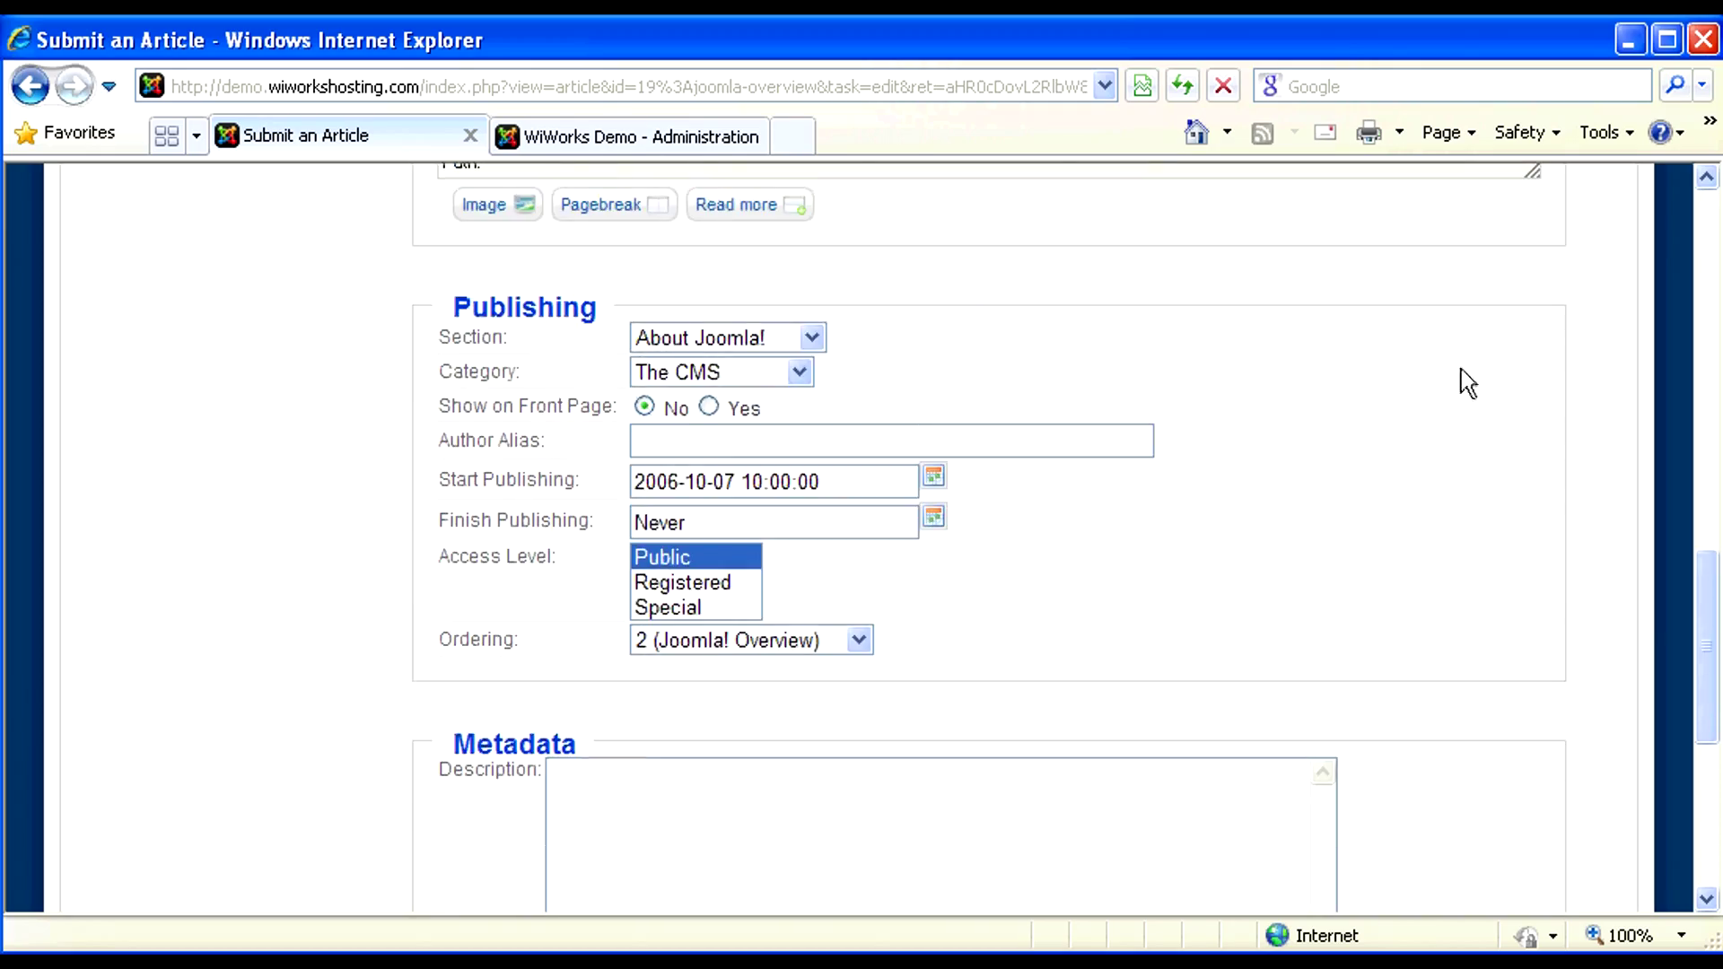
scroll(1465, 421, up, 7)
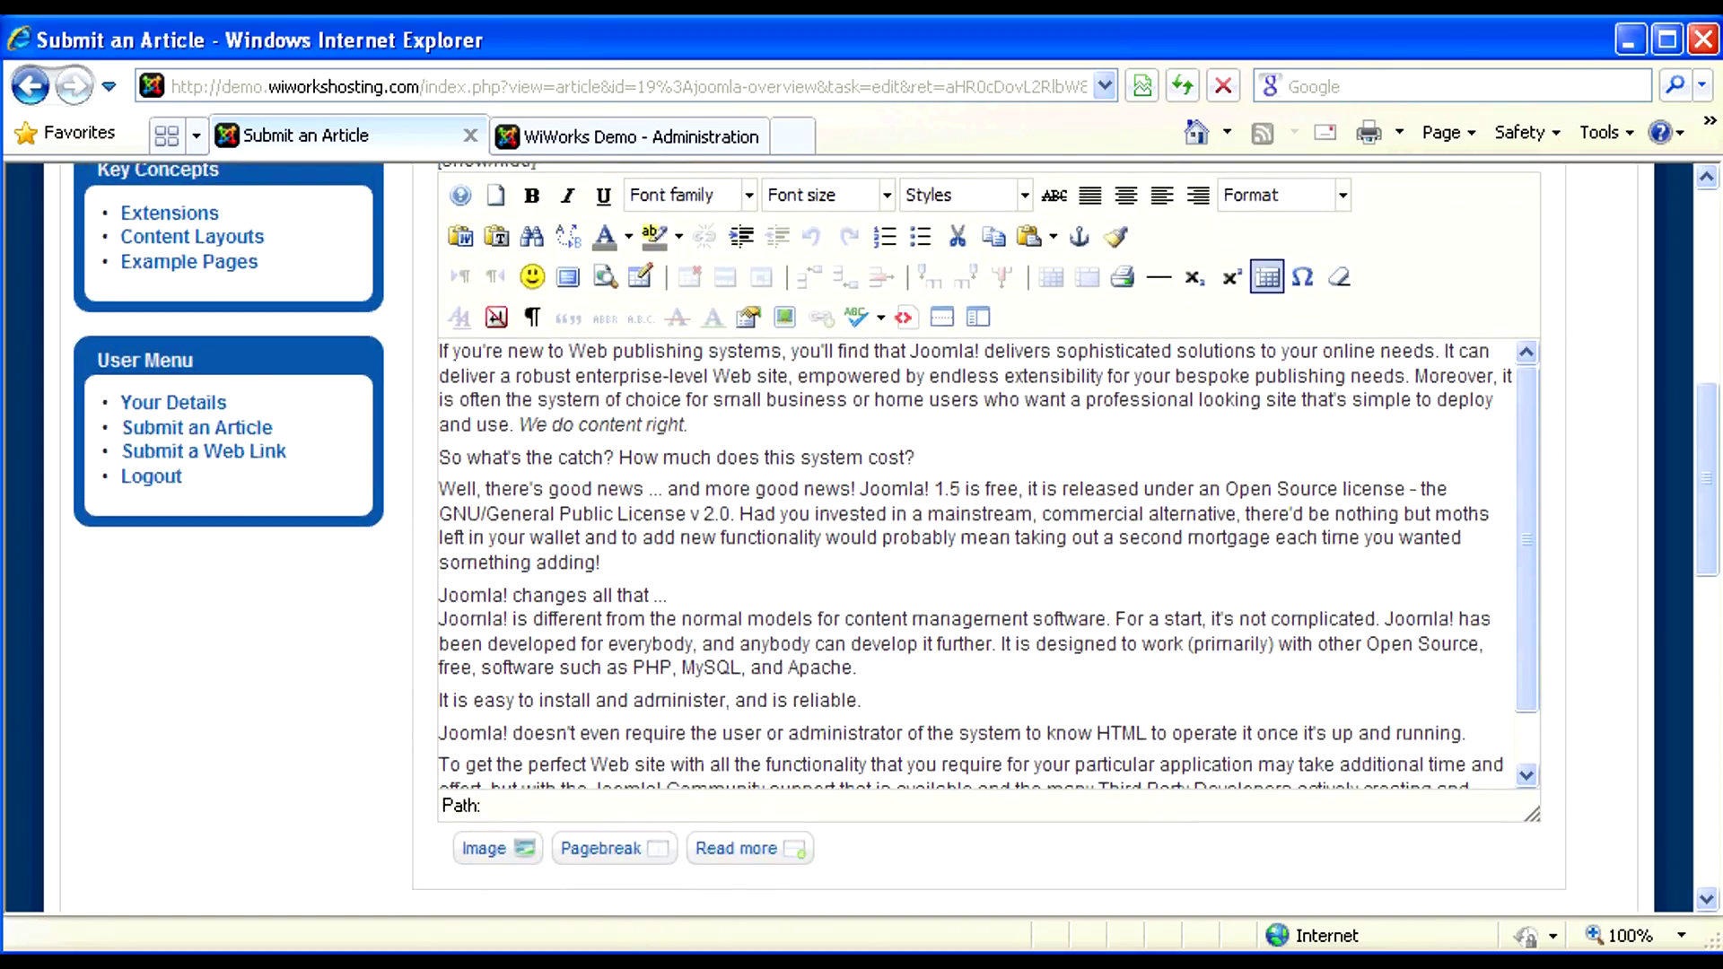
- Insert a Read more break right after the article's opening paragraph
scroll(1669, 413, up, 3)
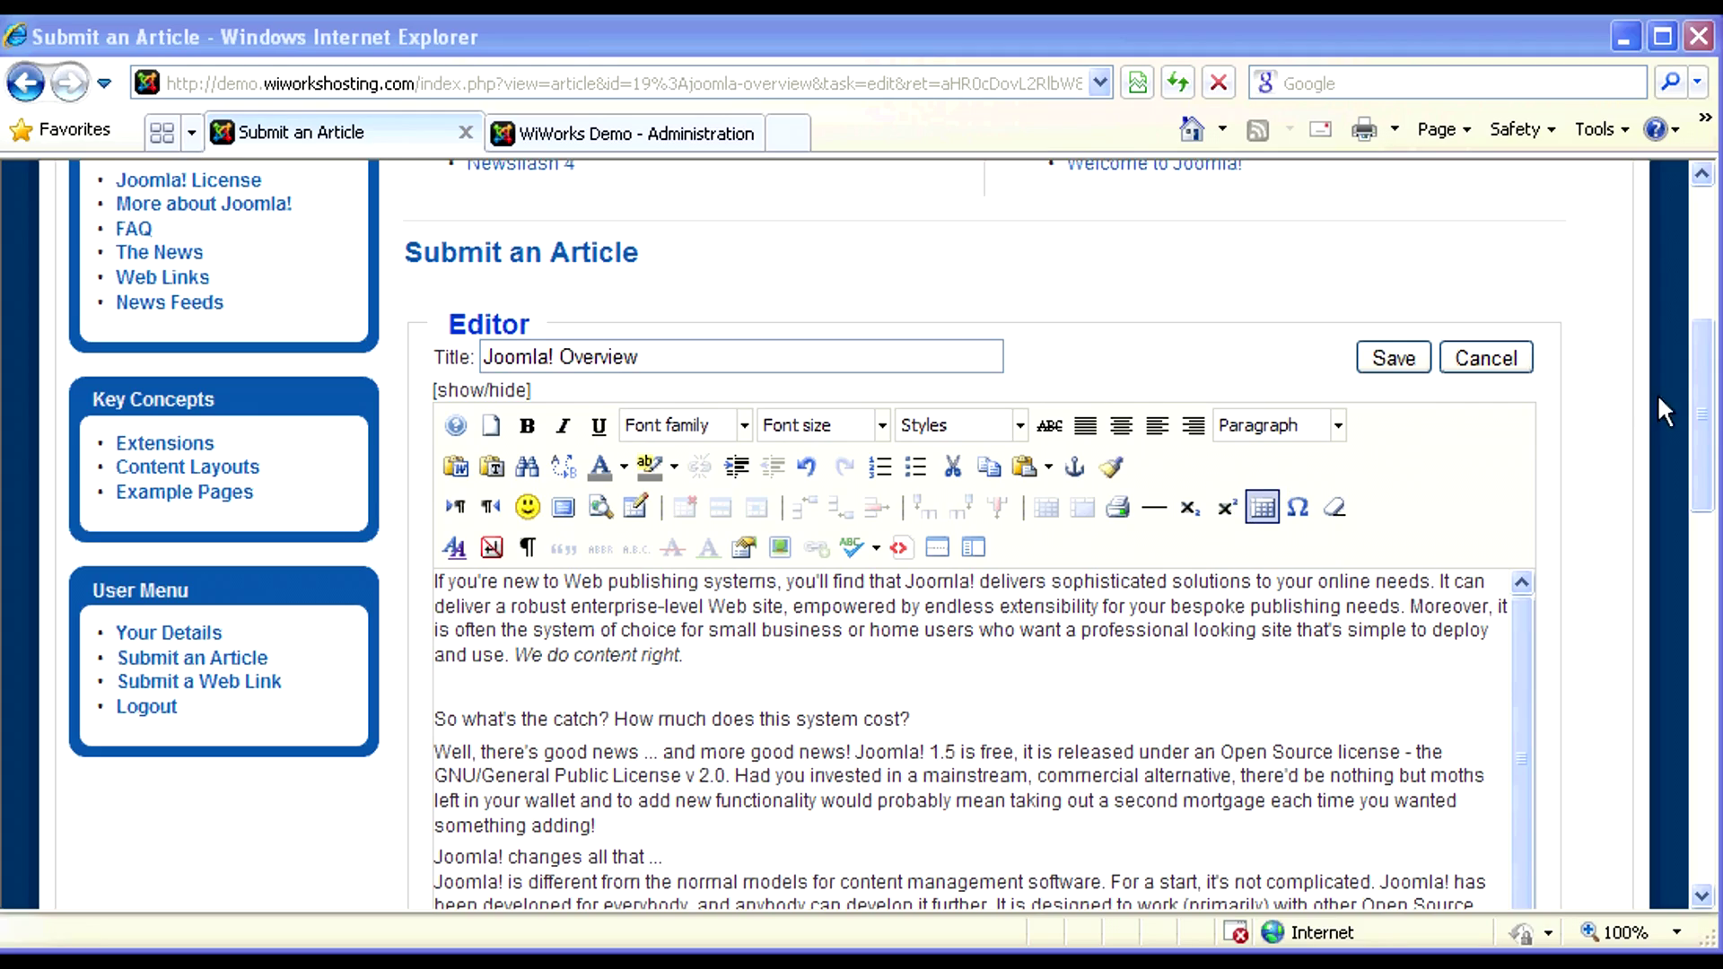
drag(1714, 386, 1709, 473)
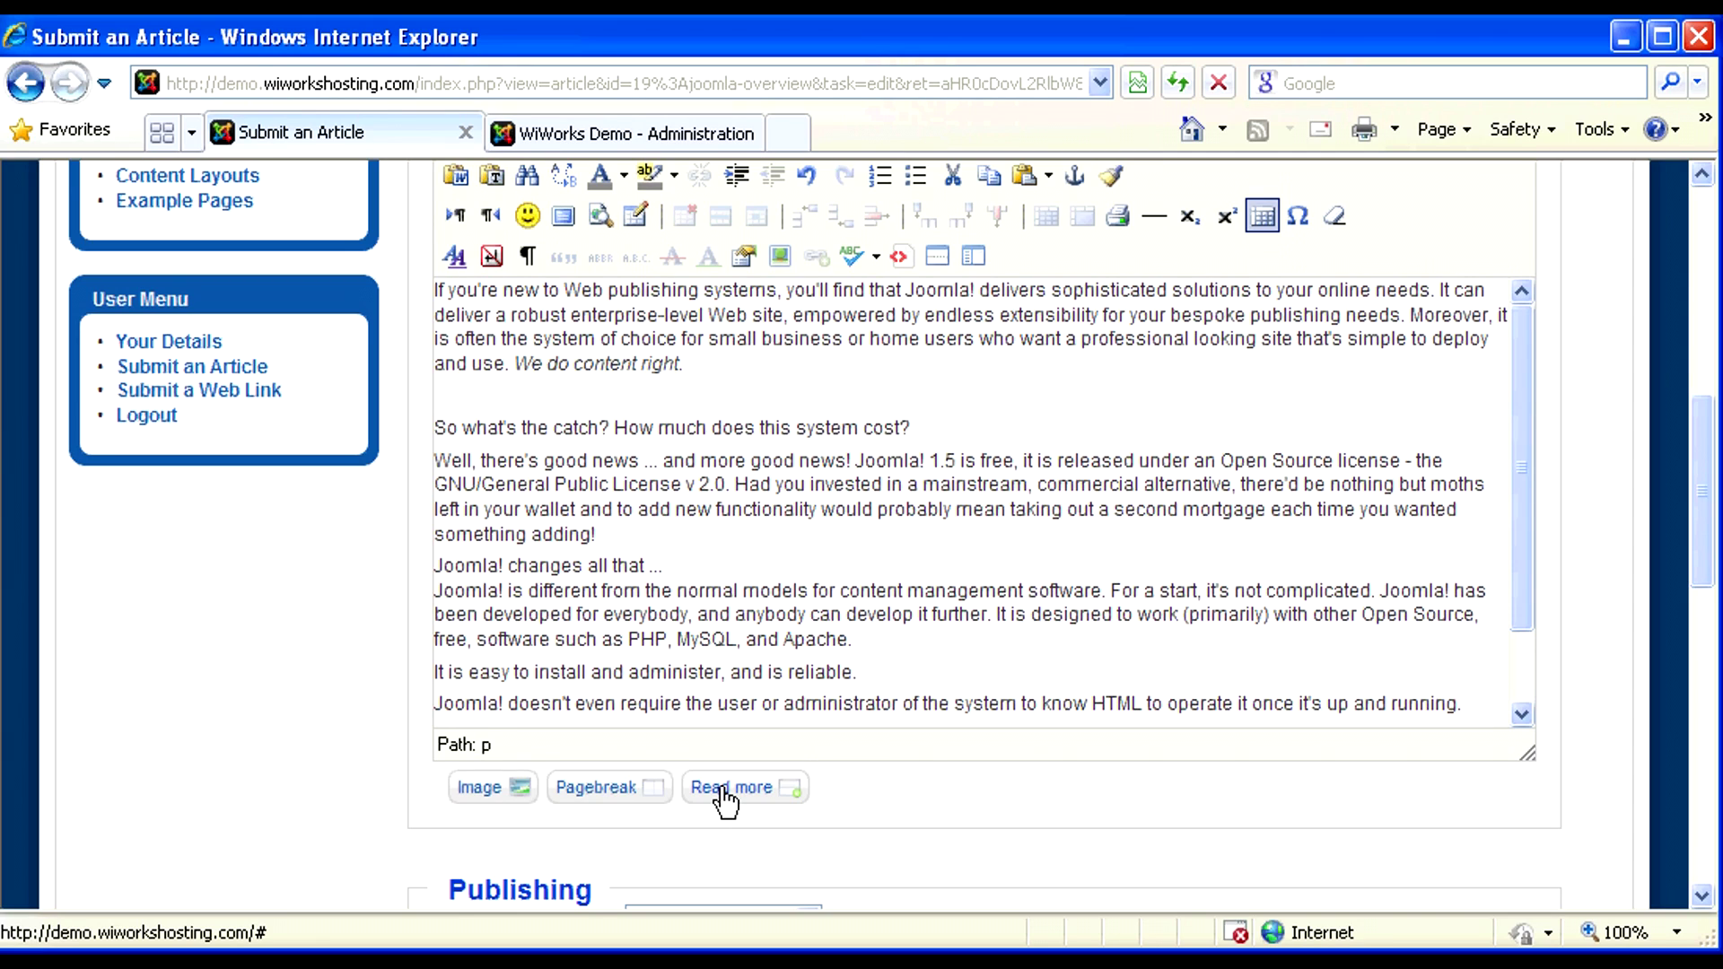
click(725, 789)
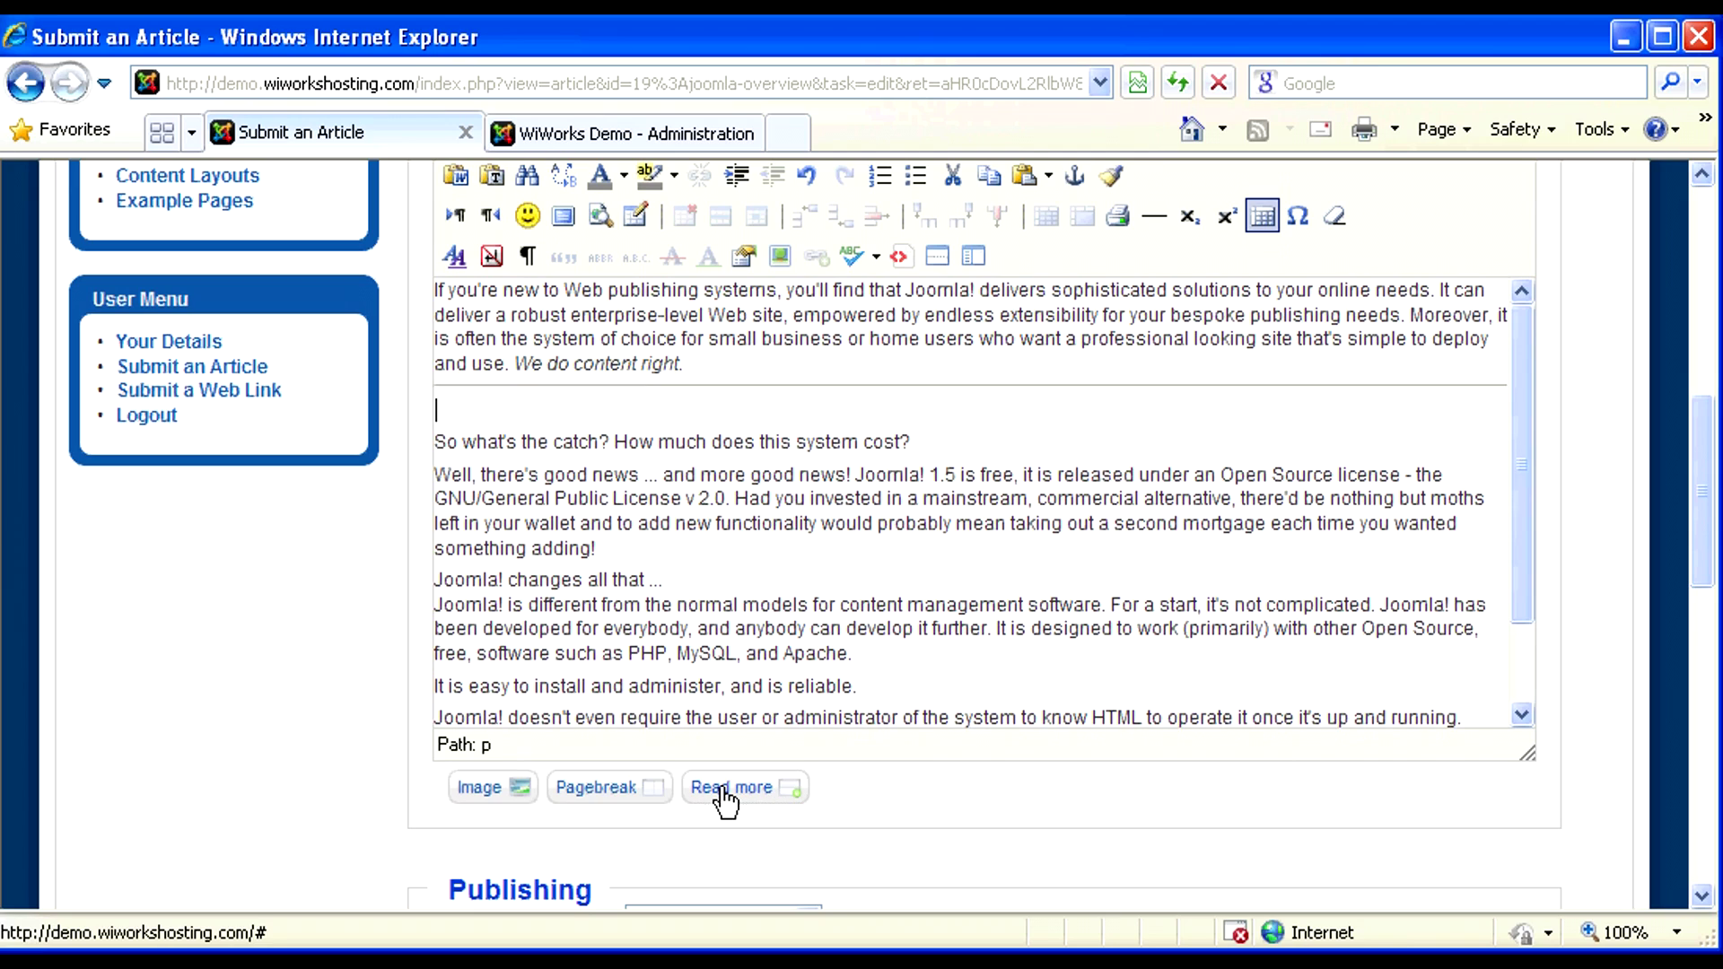
scroll(725, 519, up, 3)
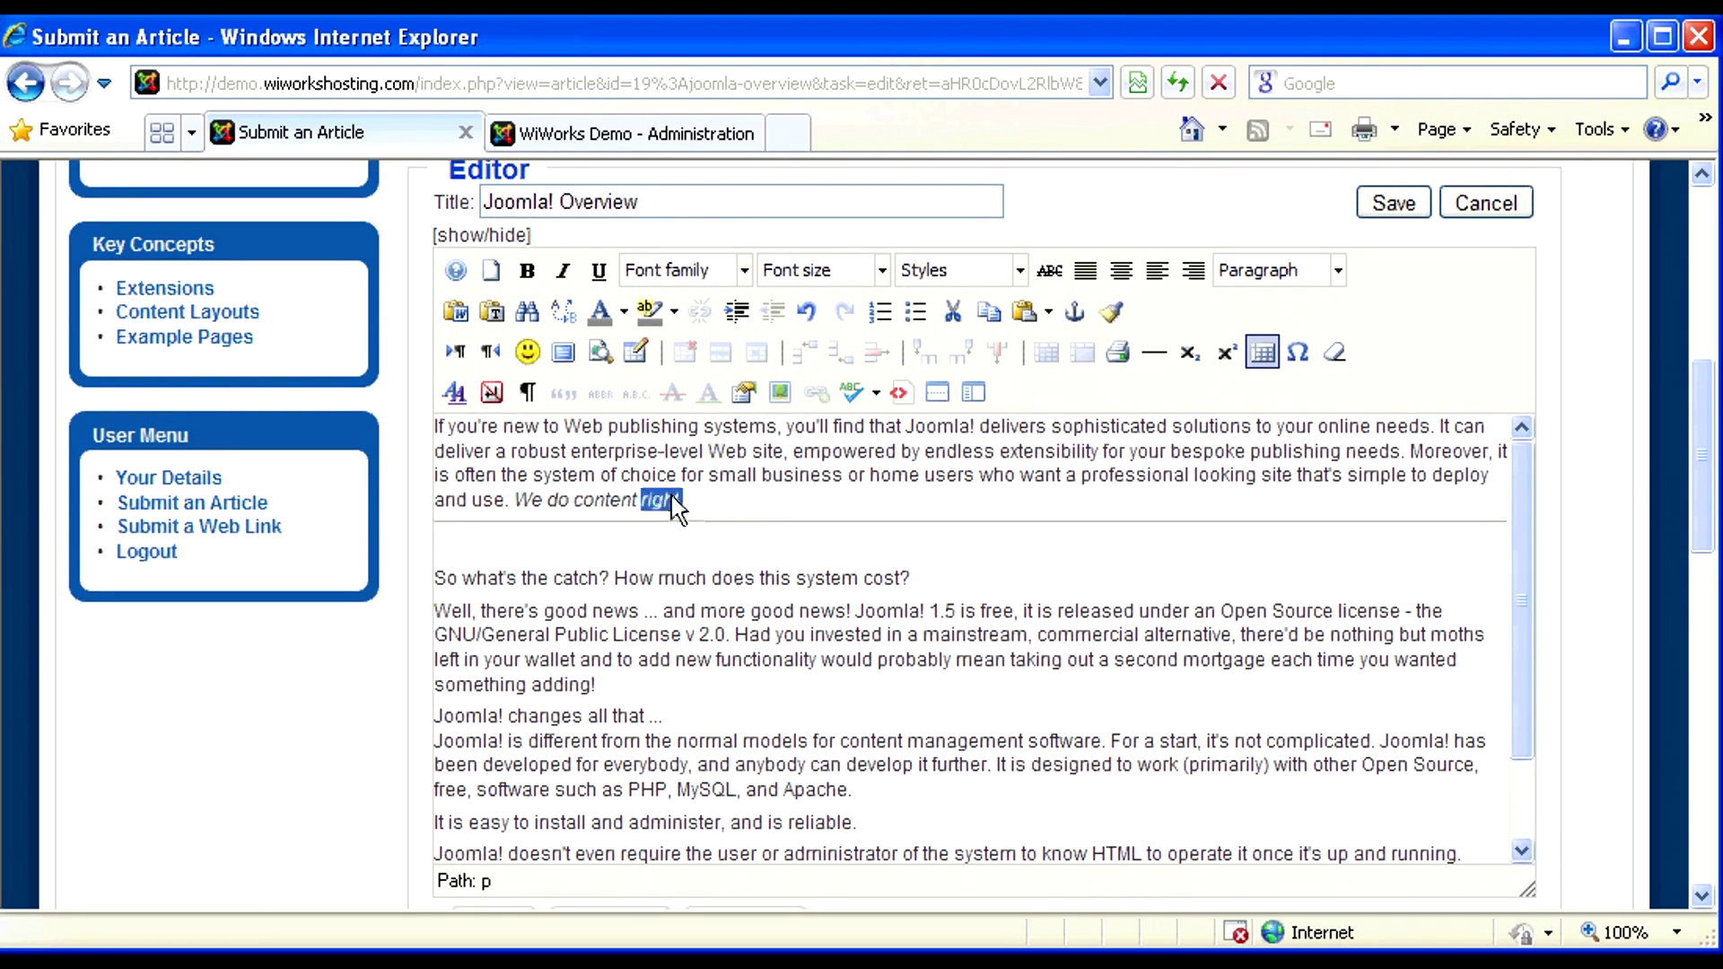
- Type 'Here is some new text.' on the blank line above 'So what's the catch?'
drag(671, 496, 438, 420)
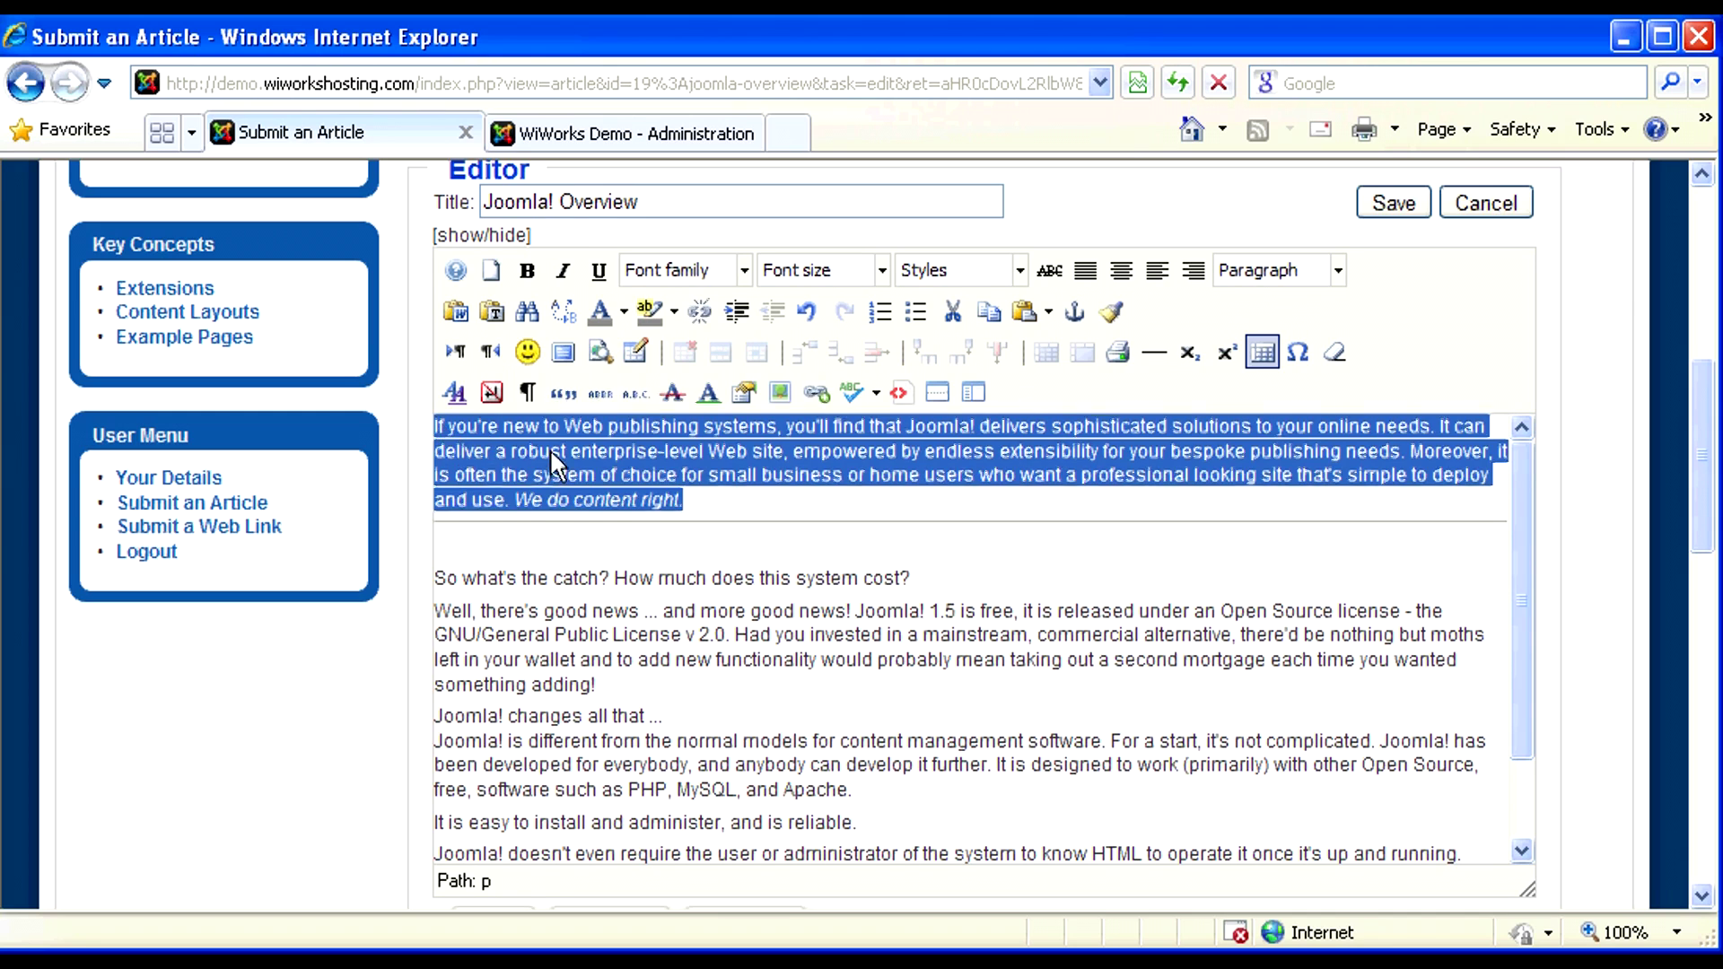
click(552, 452)
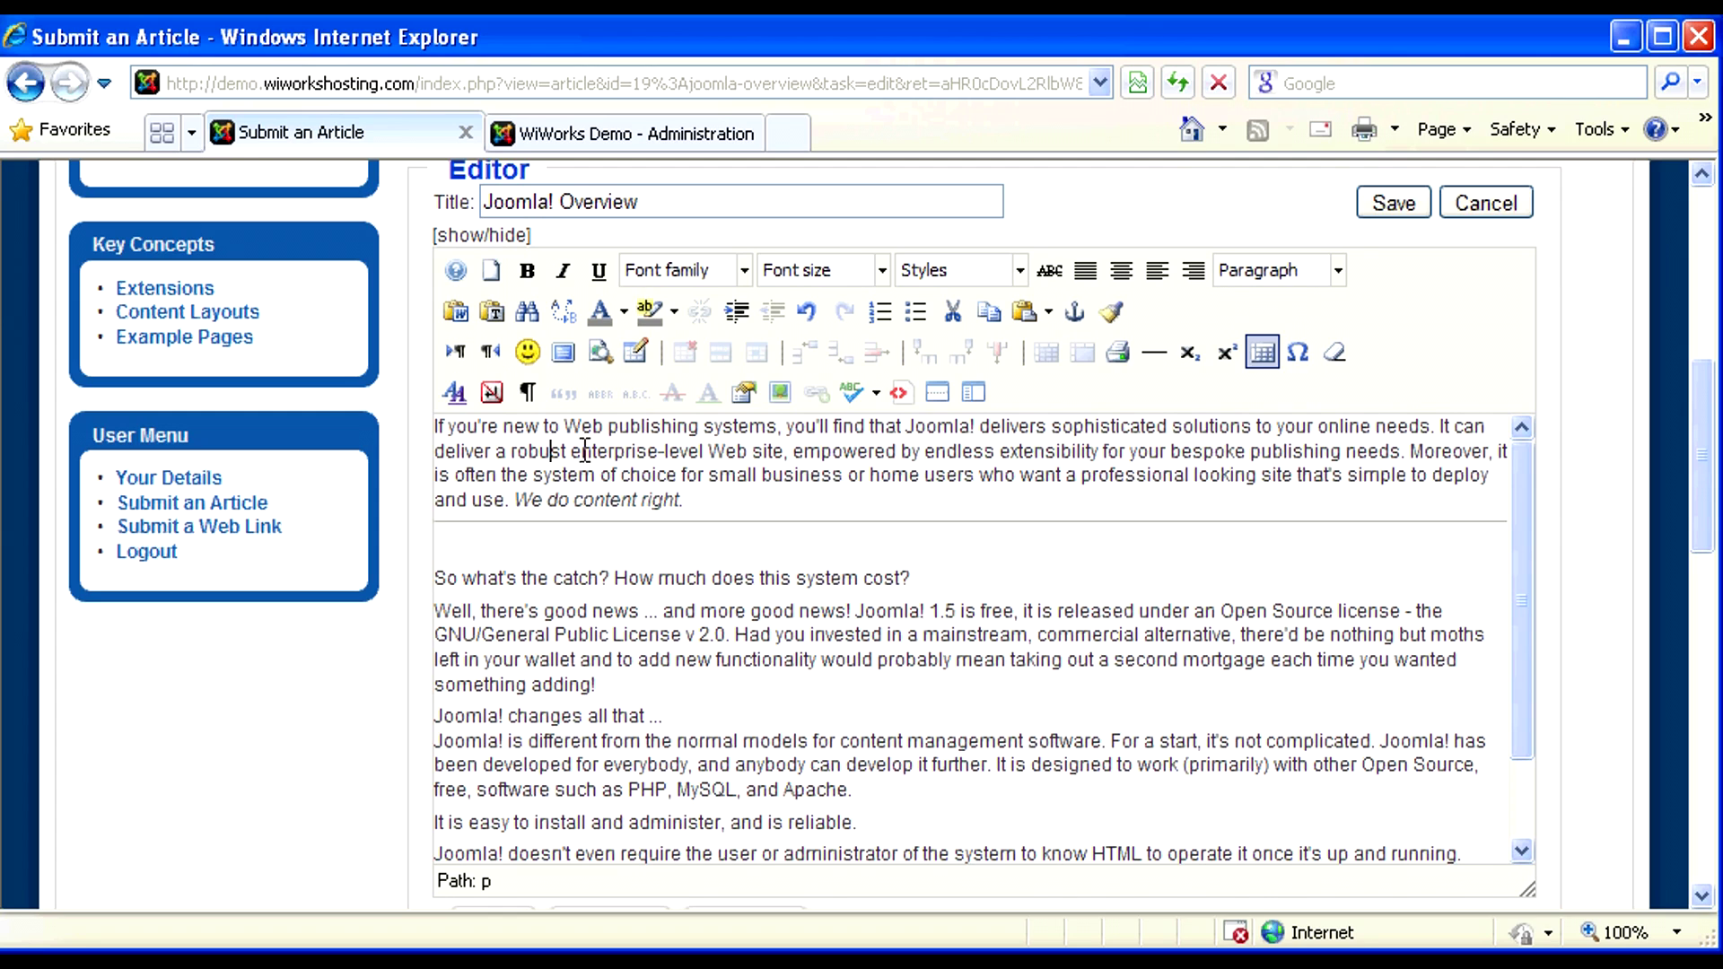
drag(585, 450, 687, 498)
click(687, 500)
click(456, 557)
text(Here is some )
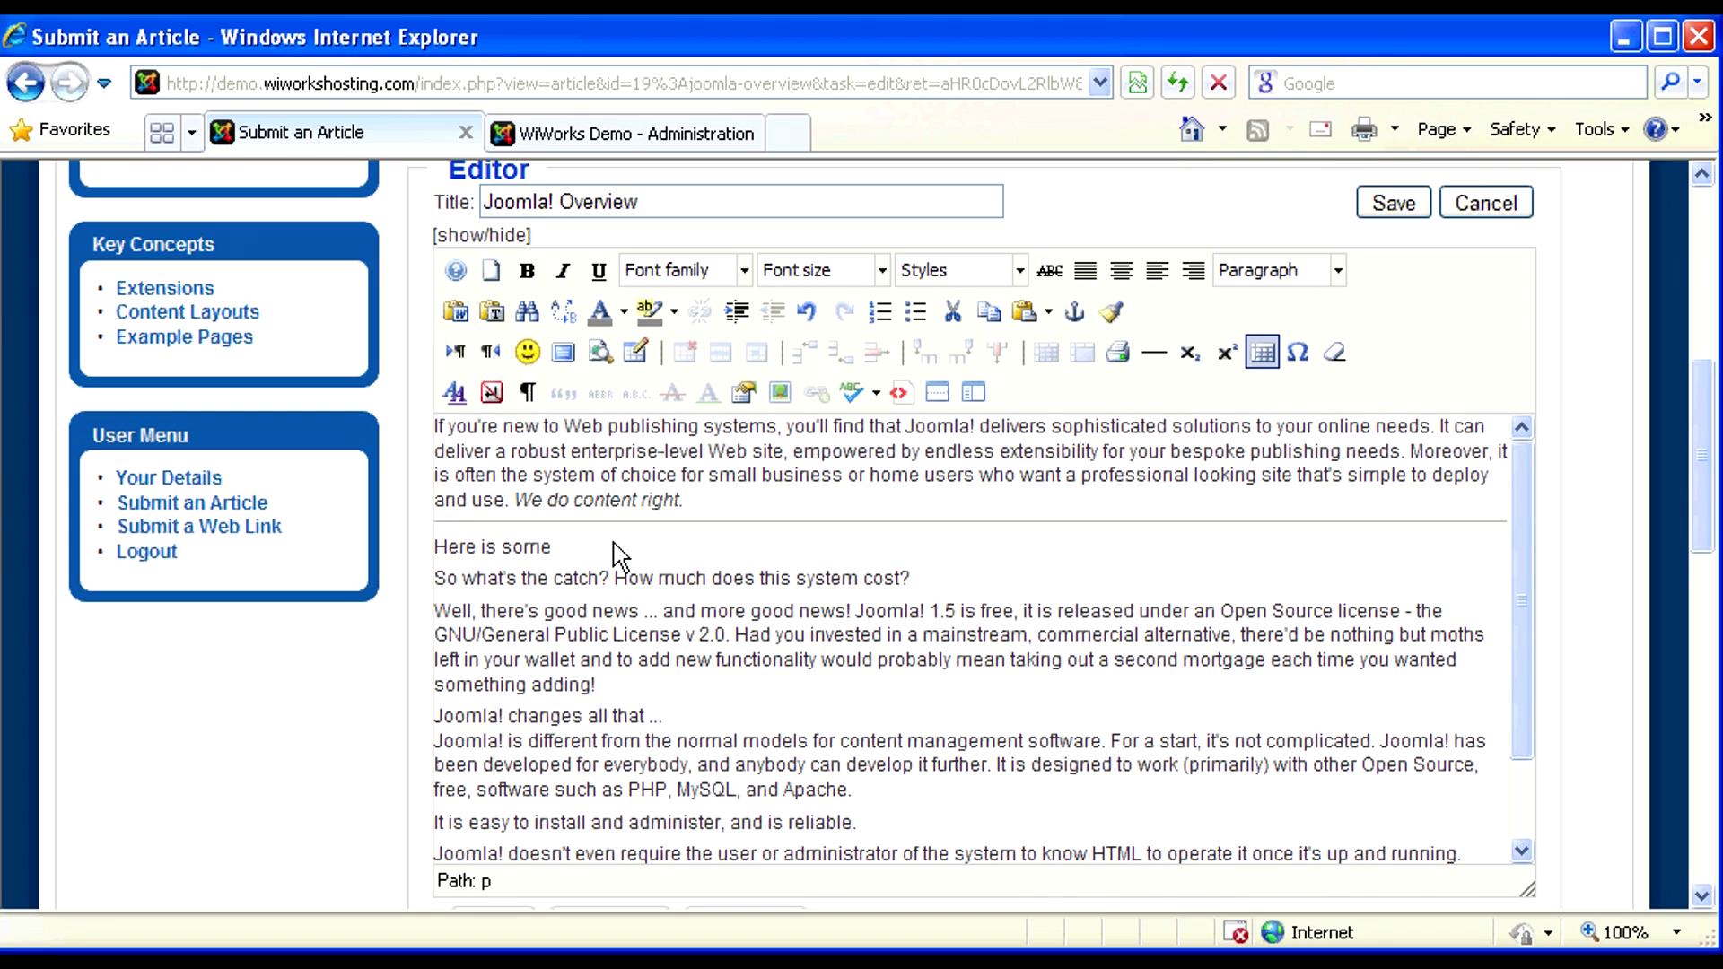
text(new text.)
- Format 'Here is some new text.' as bold, red, 24pt Comic Sans MS and add an empty line after it
drag(655, 556, 433, 550)
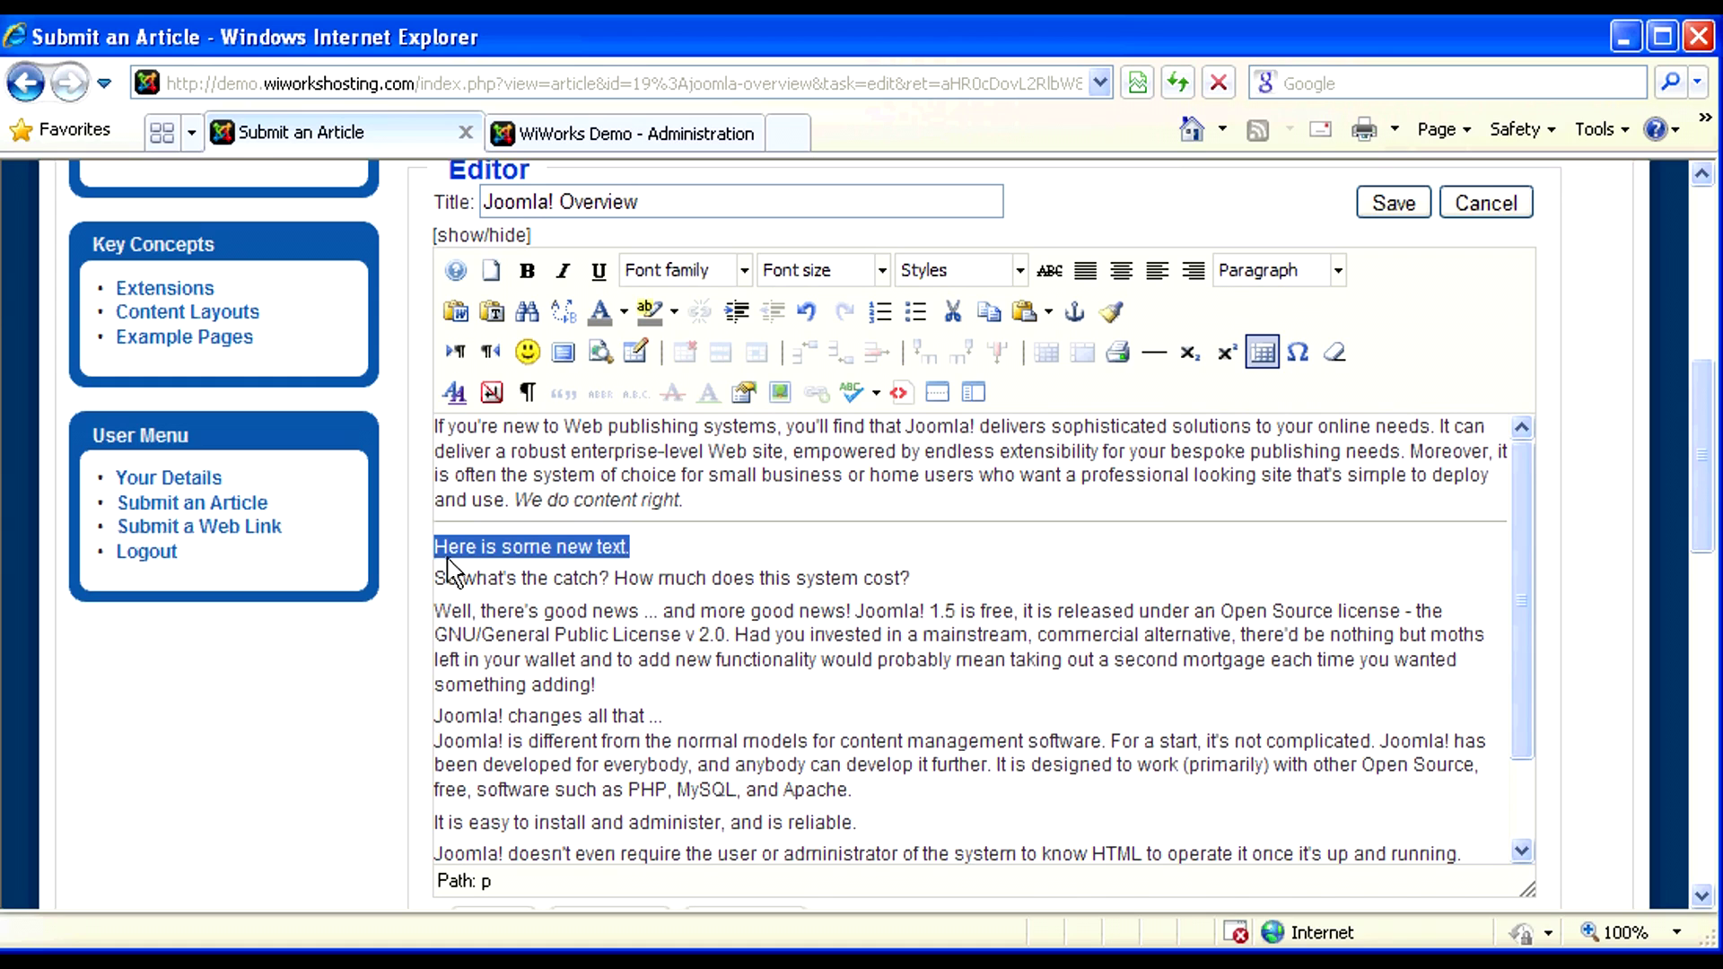
click(529, 271)
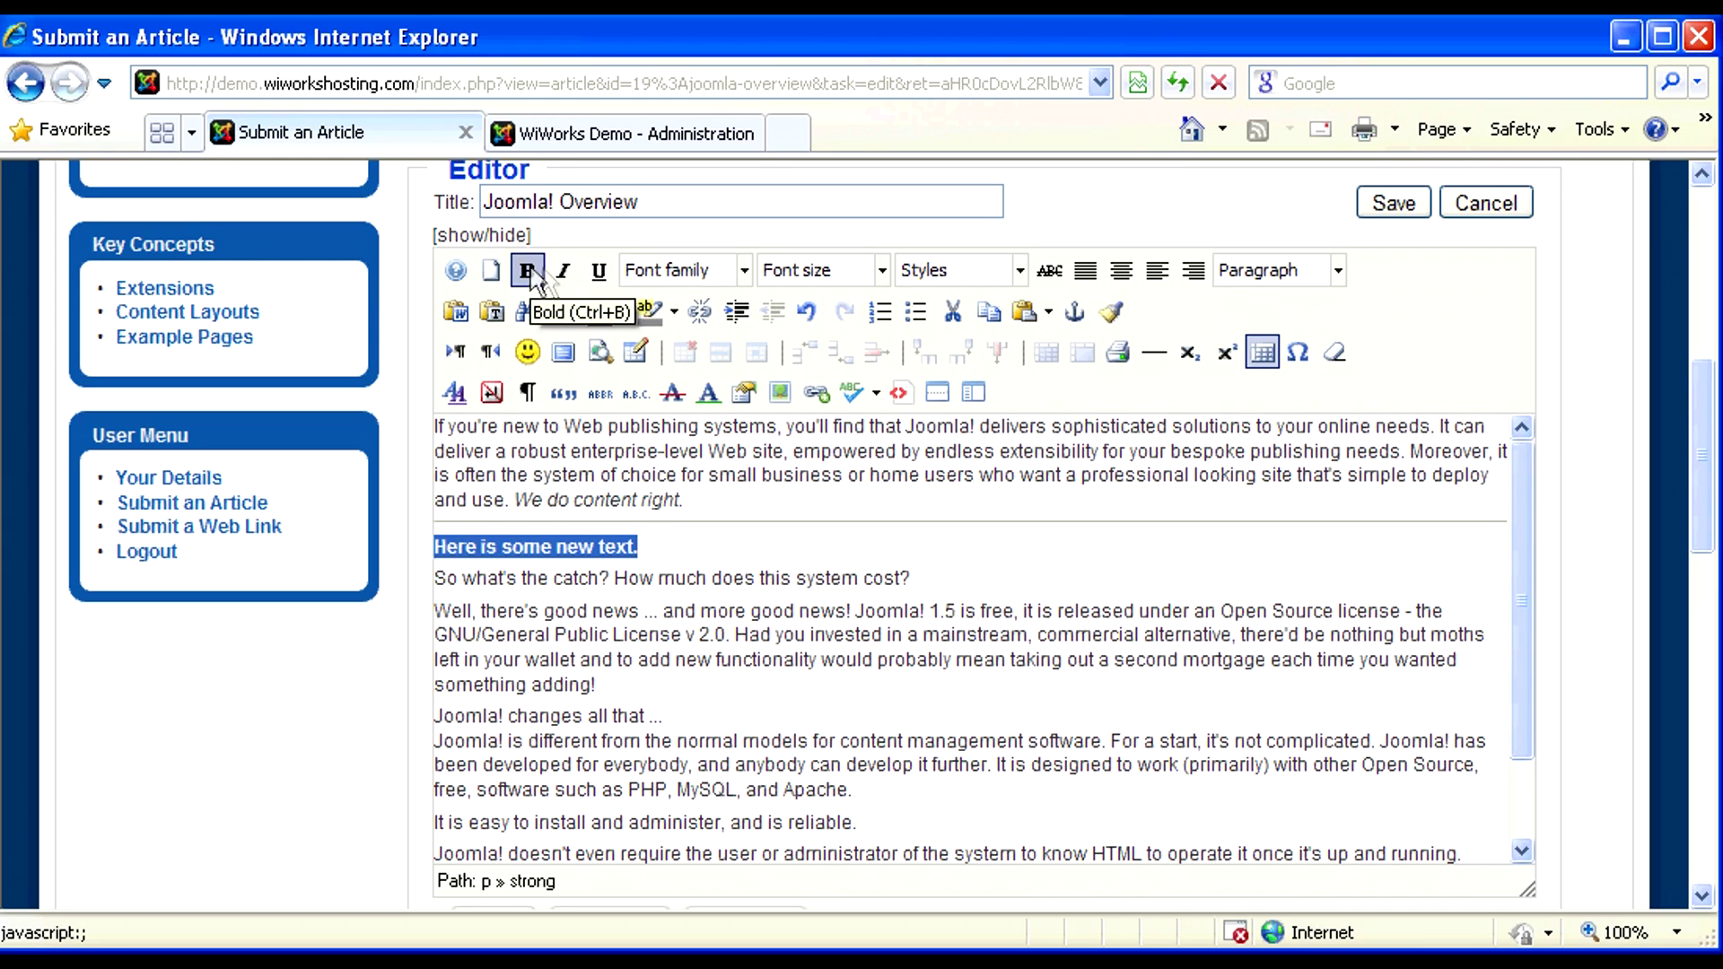
click(745, 271)
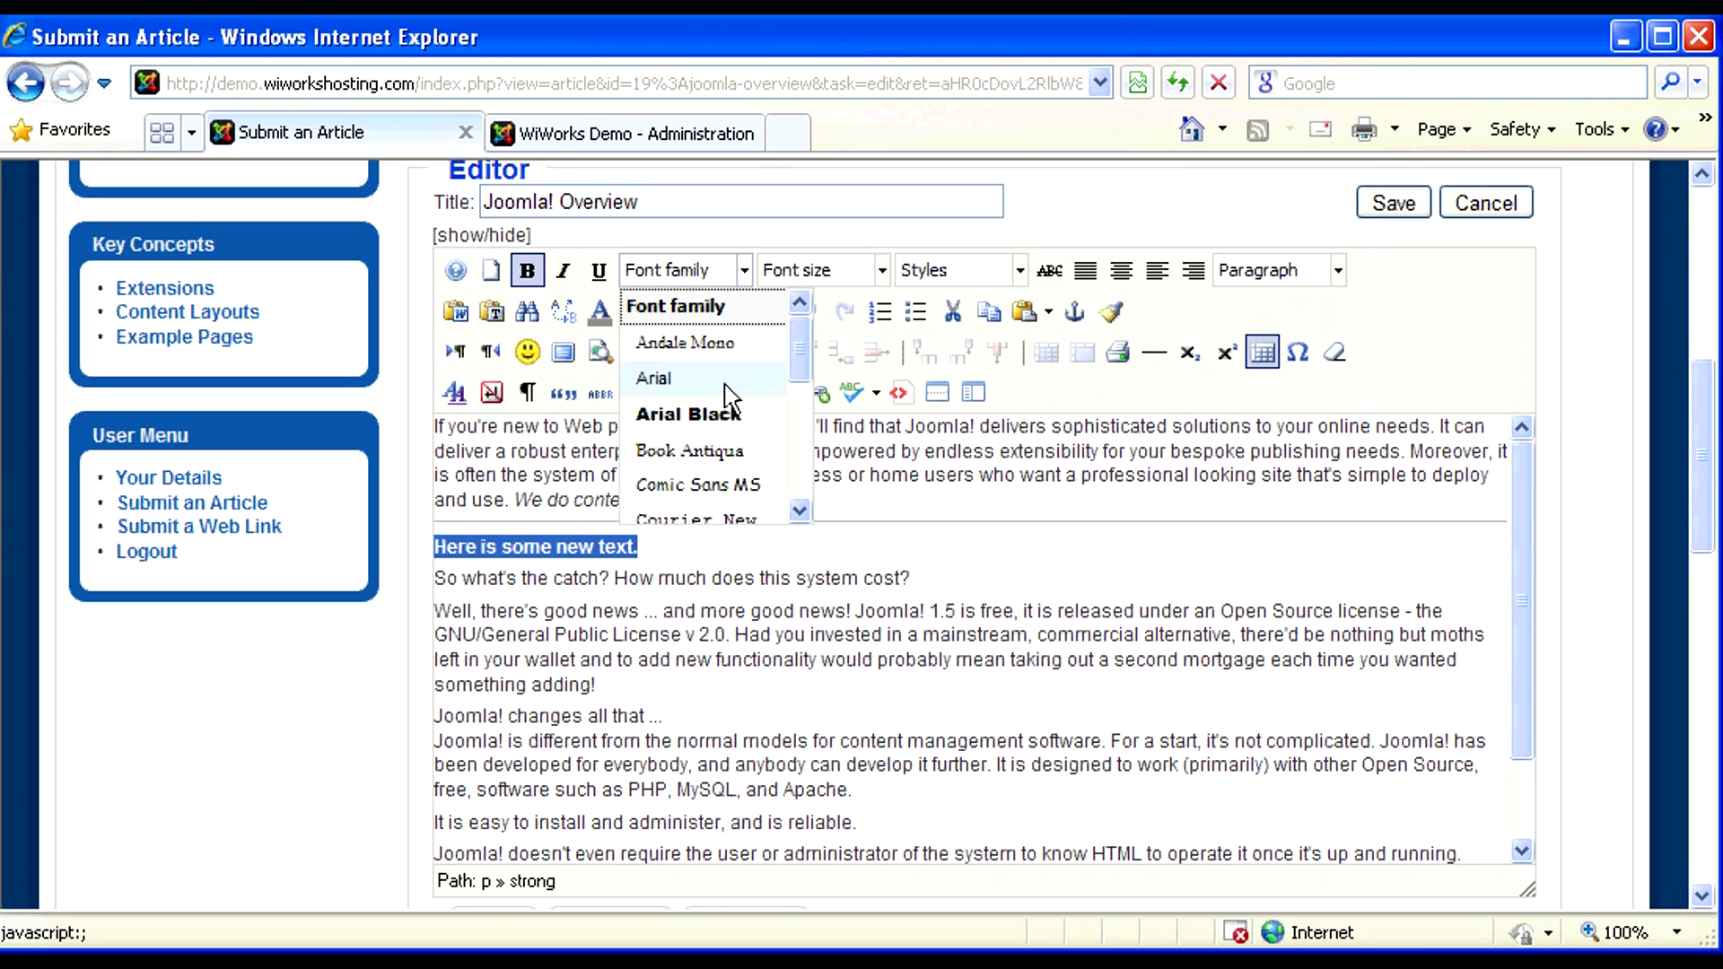
click(731, 489)
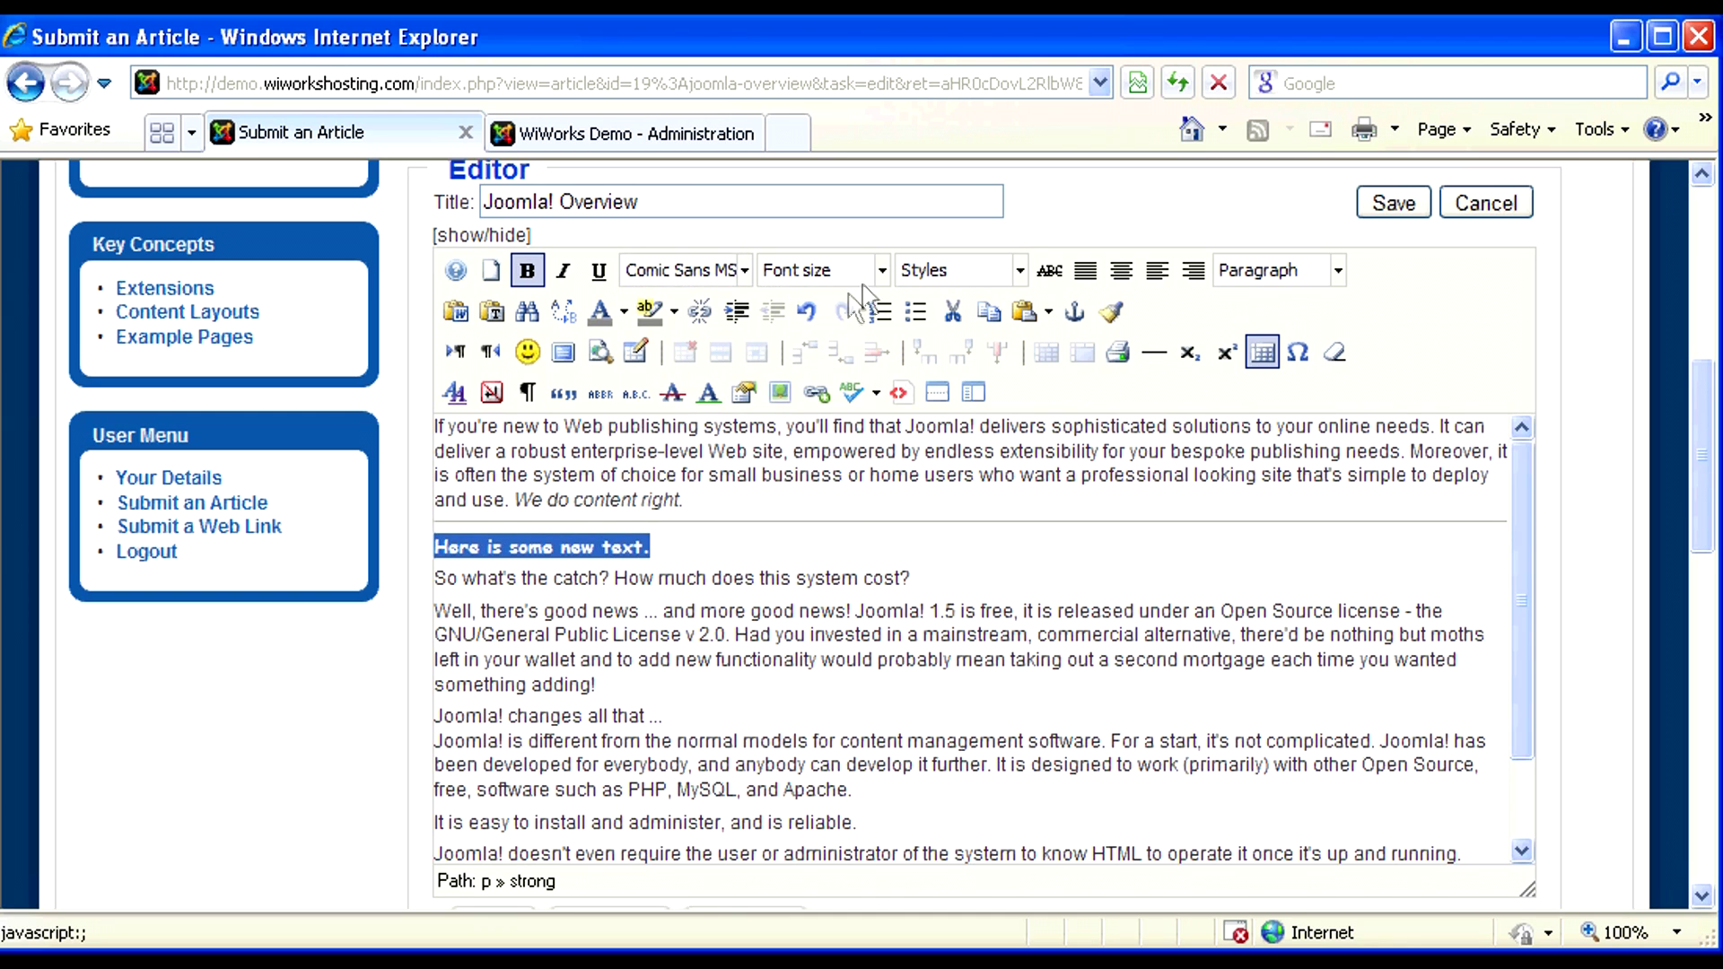
click(883, 271)
click(867, 510)
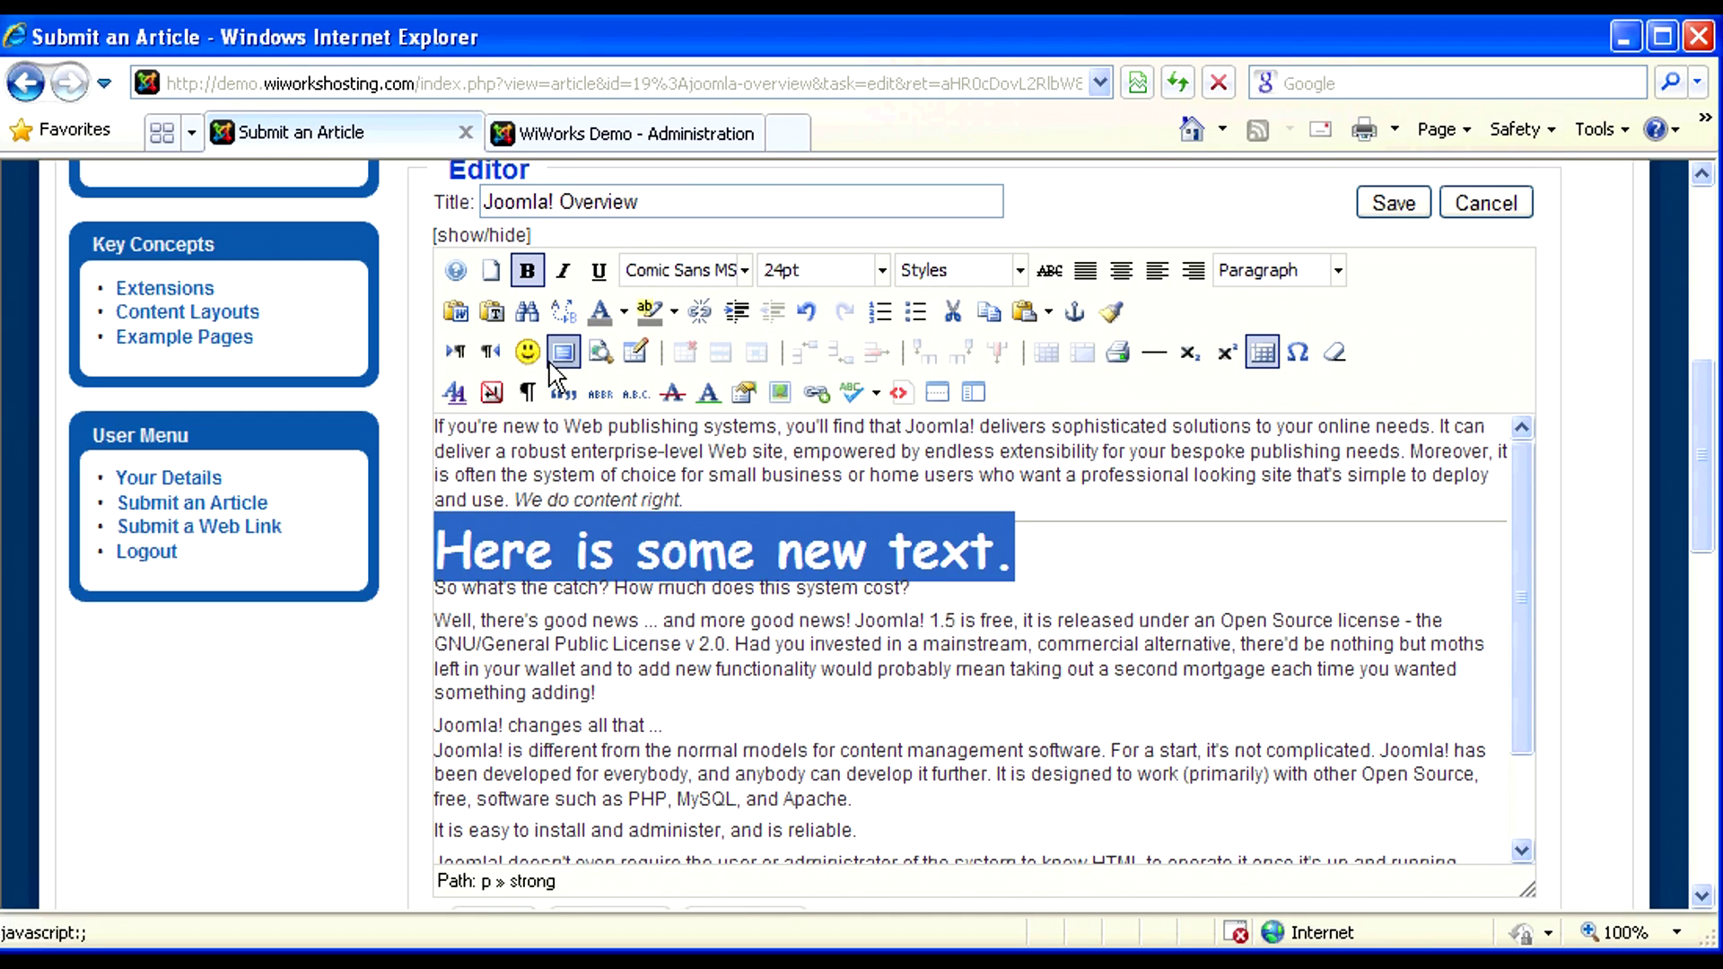
click(623, 312)
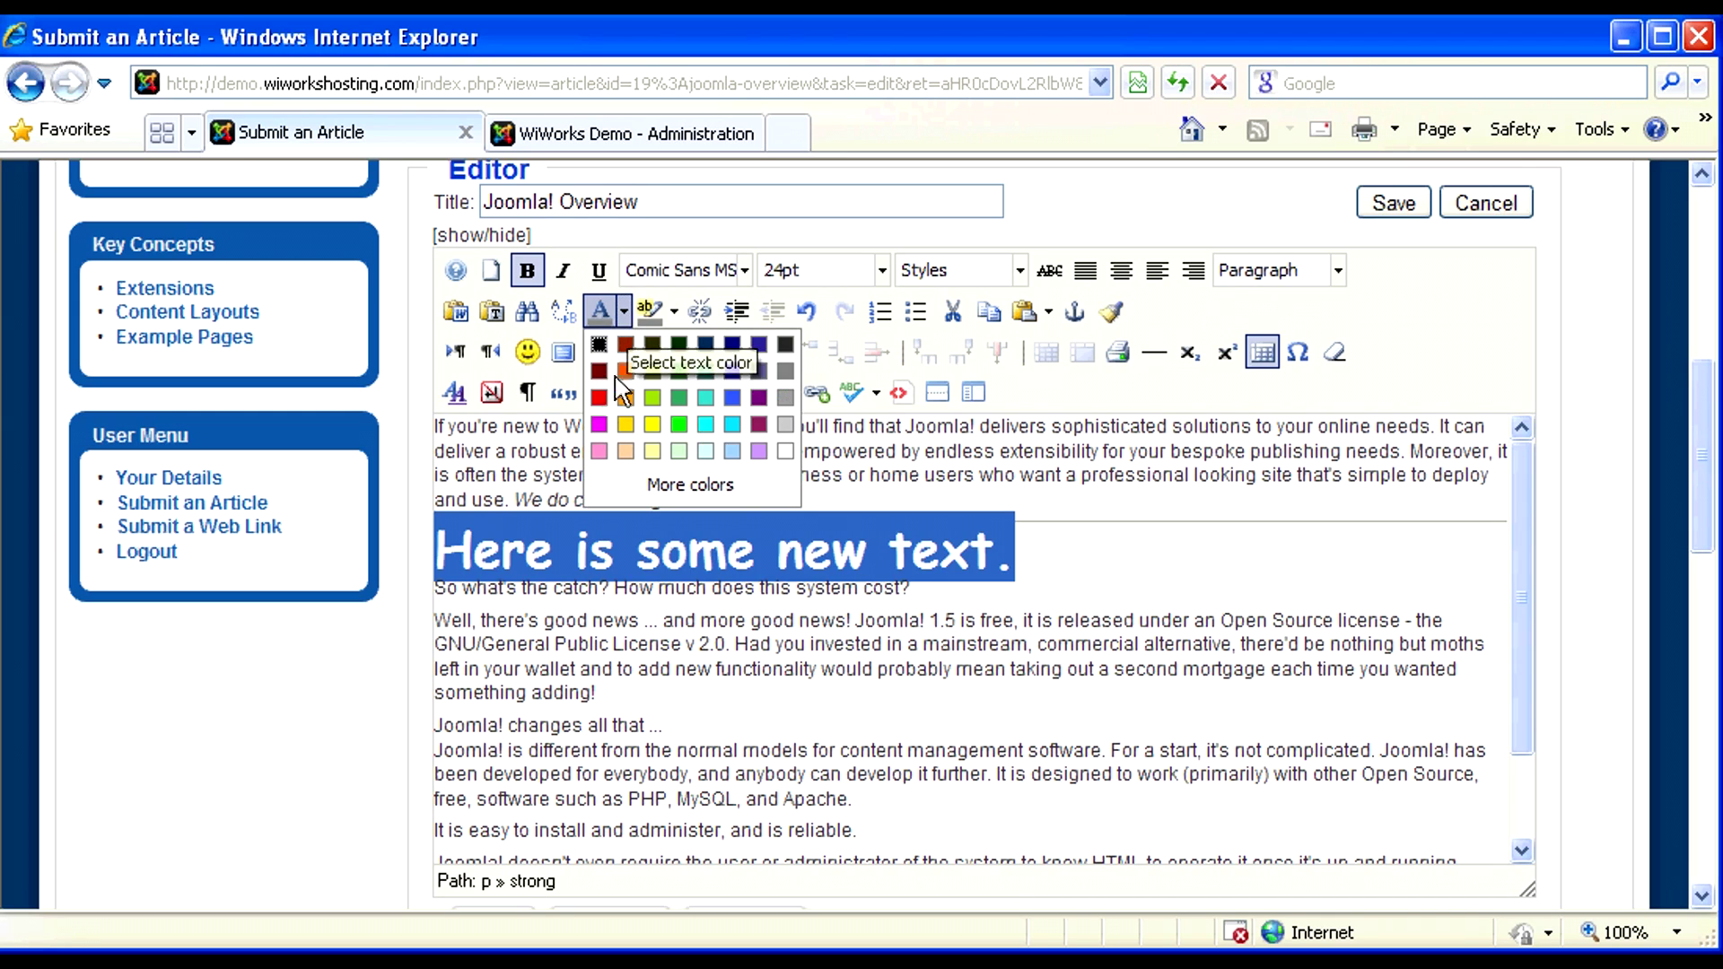
click(600, 401)
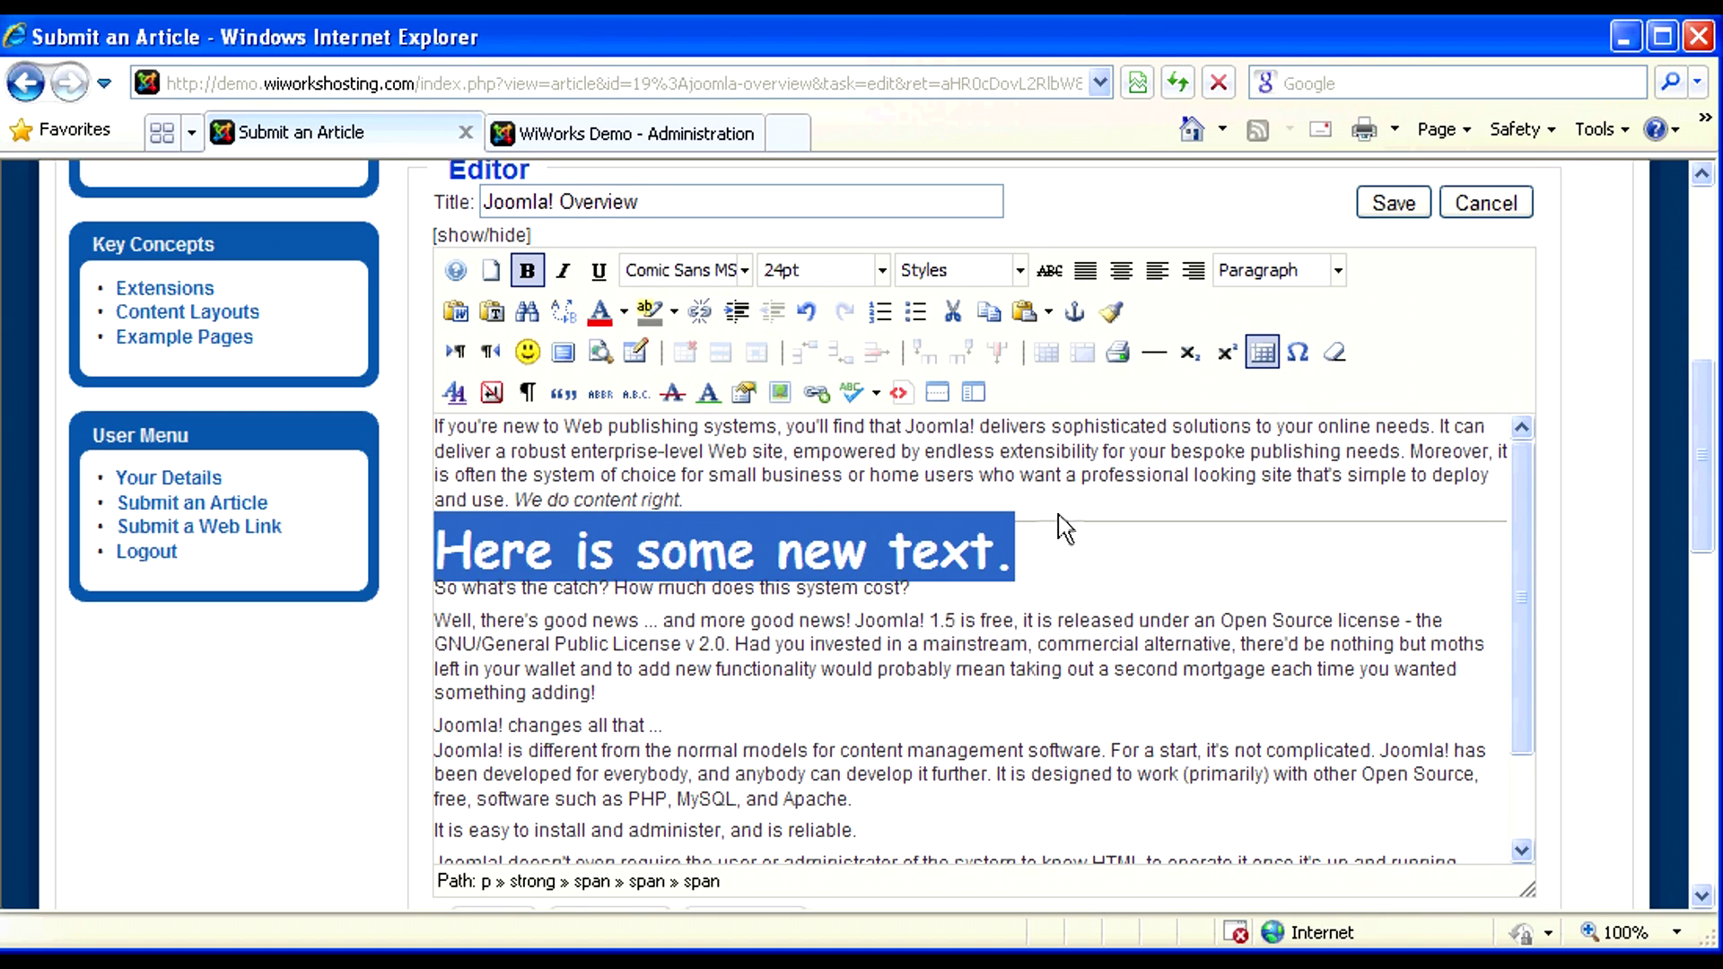
click(1053, 550)
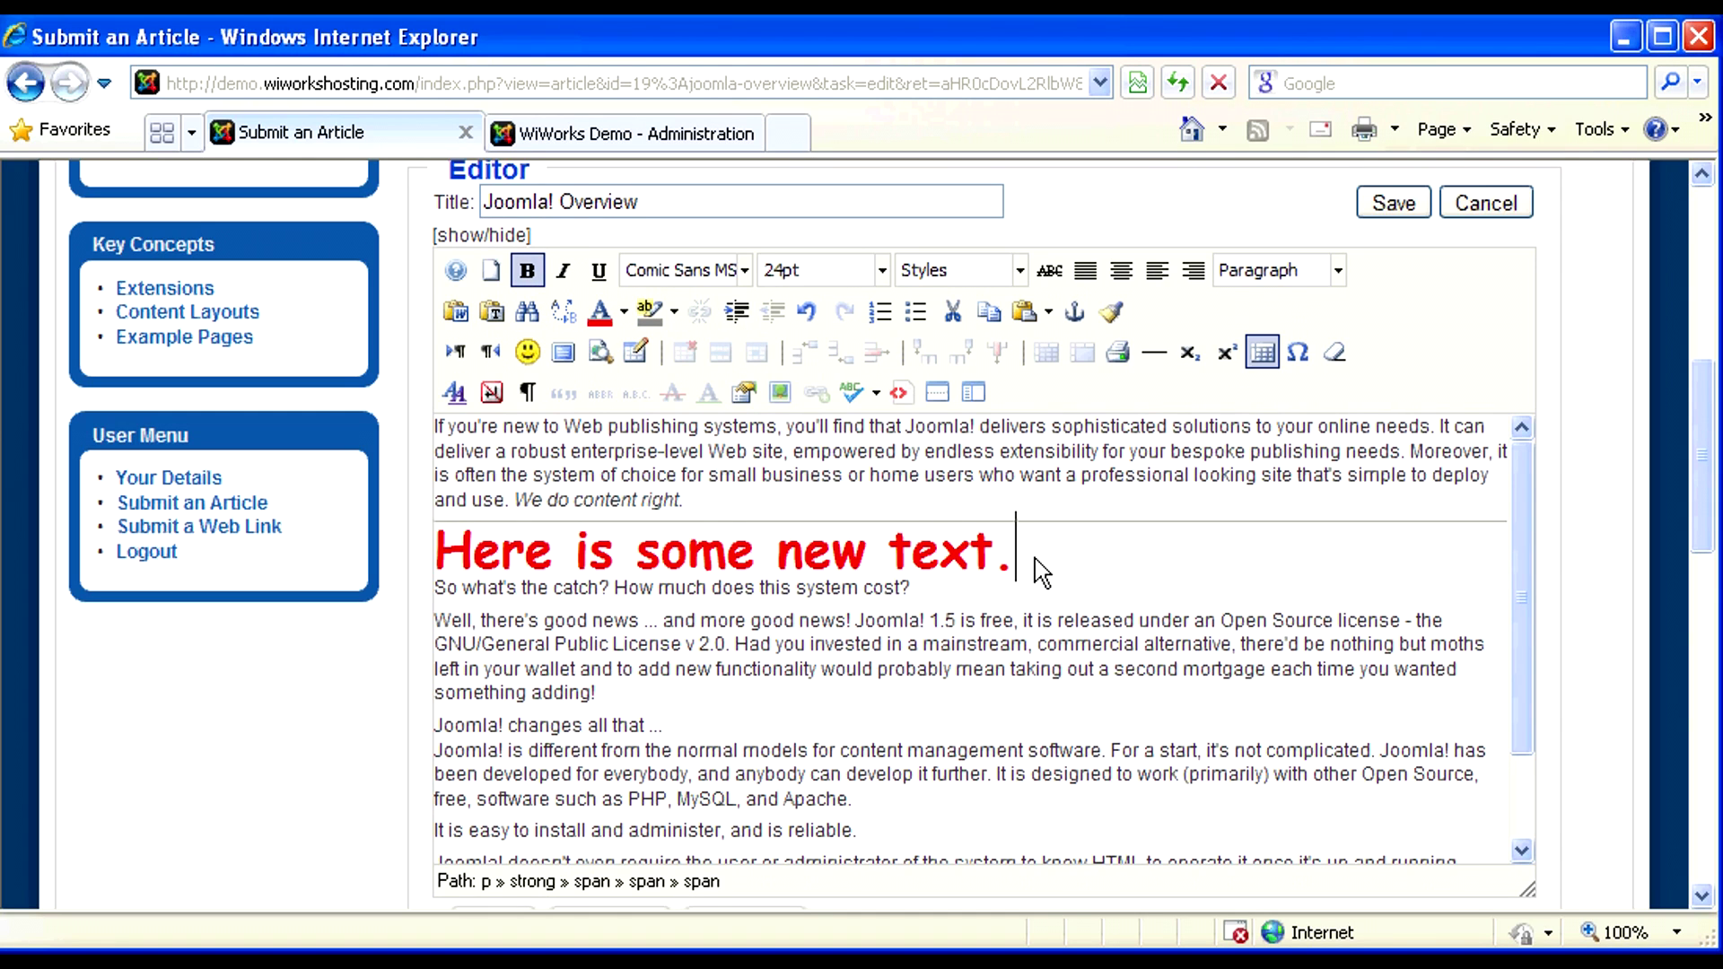
key(Return)
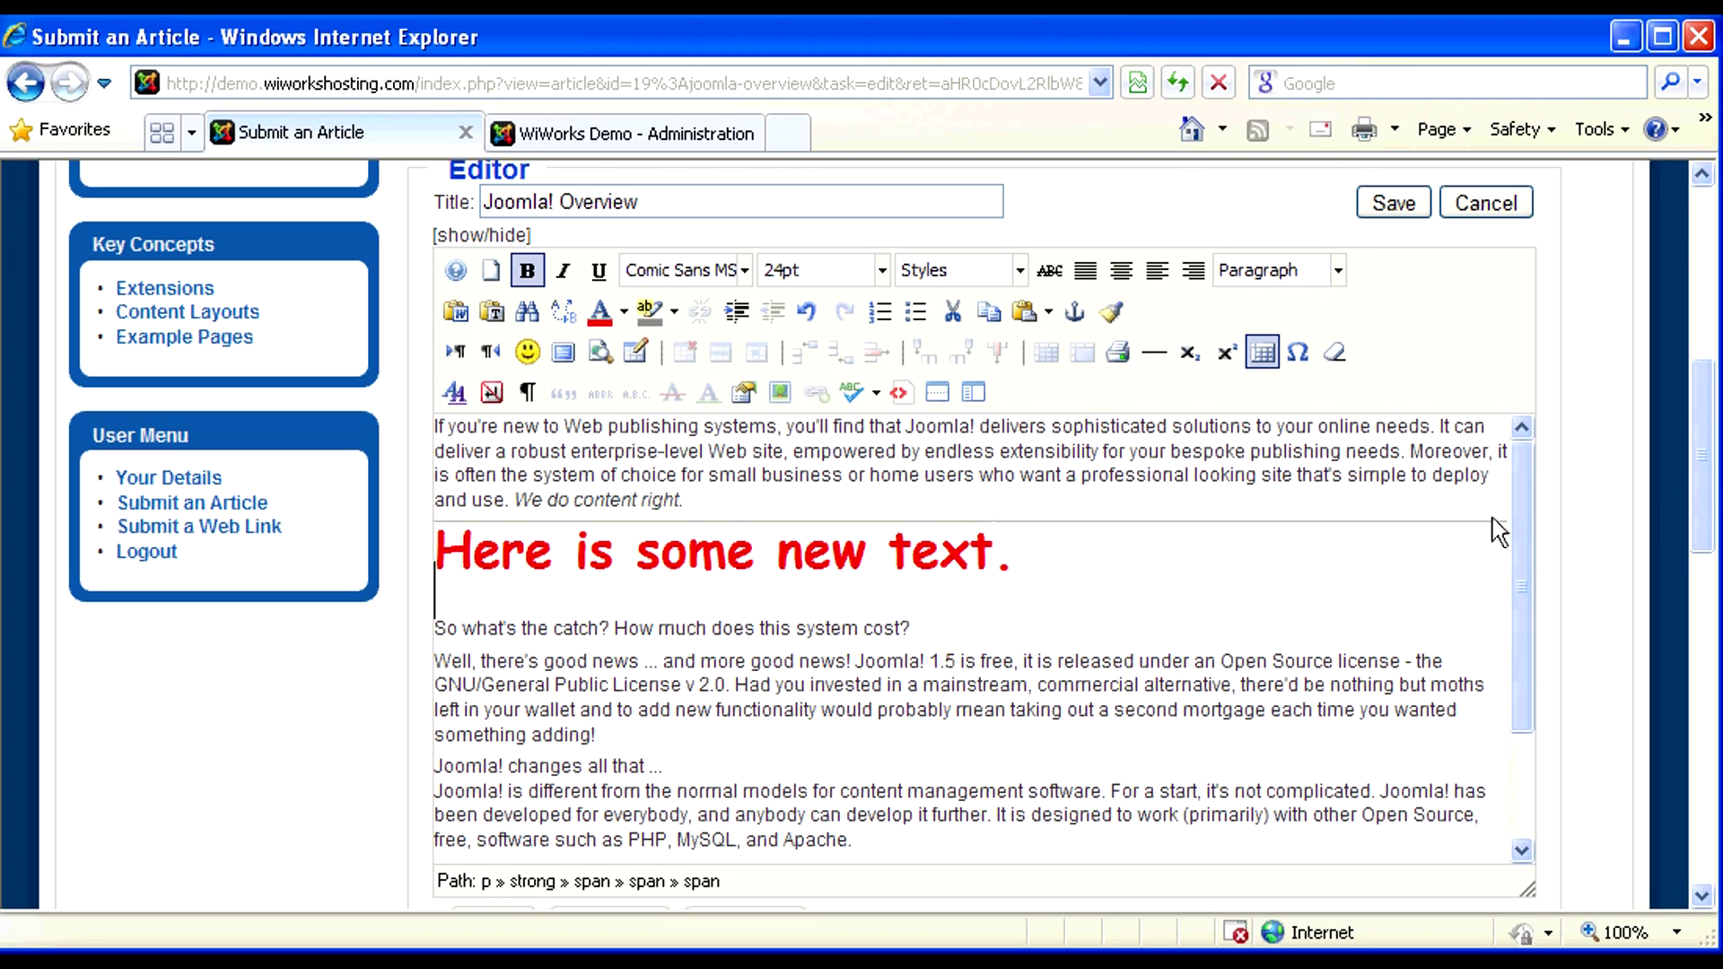
- Open the Image Manager via Insert/Edit image and bring up its Upload dialog
drag(1709, 488, 1709, 562)
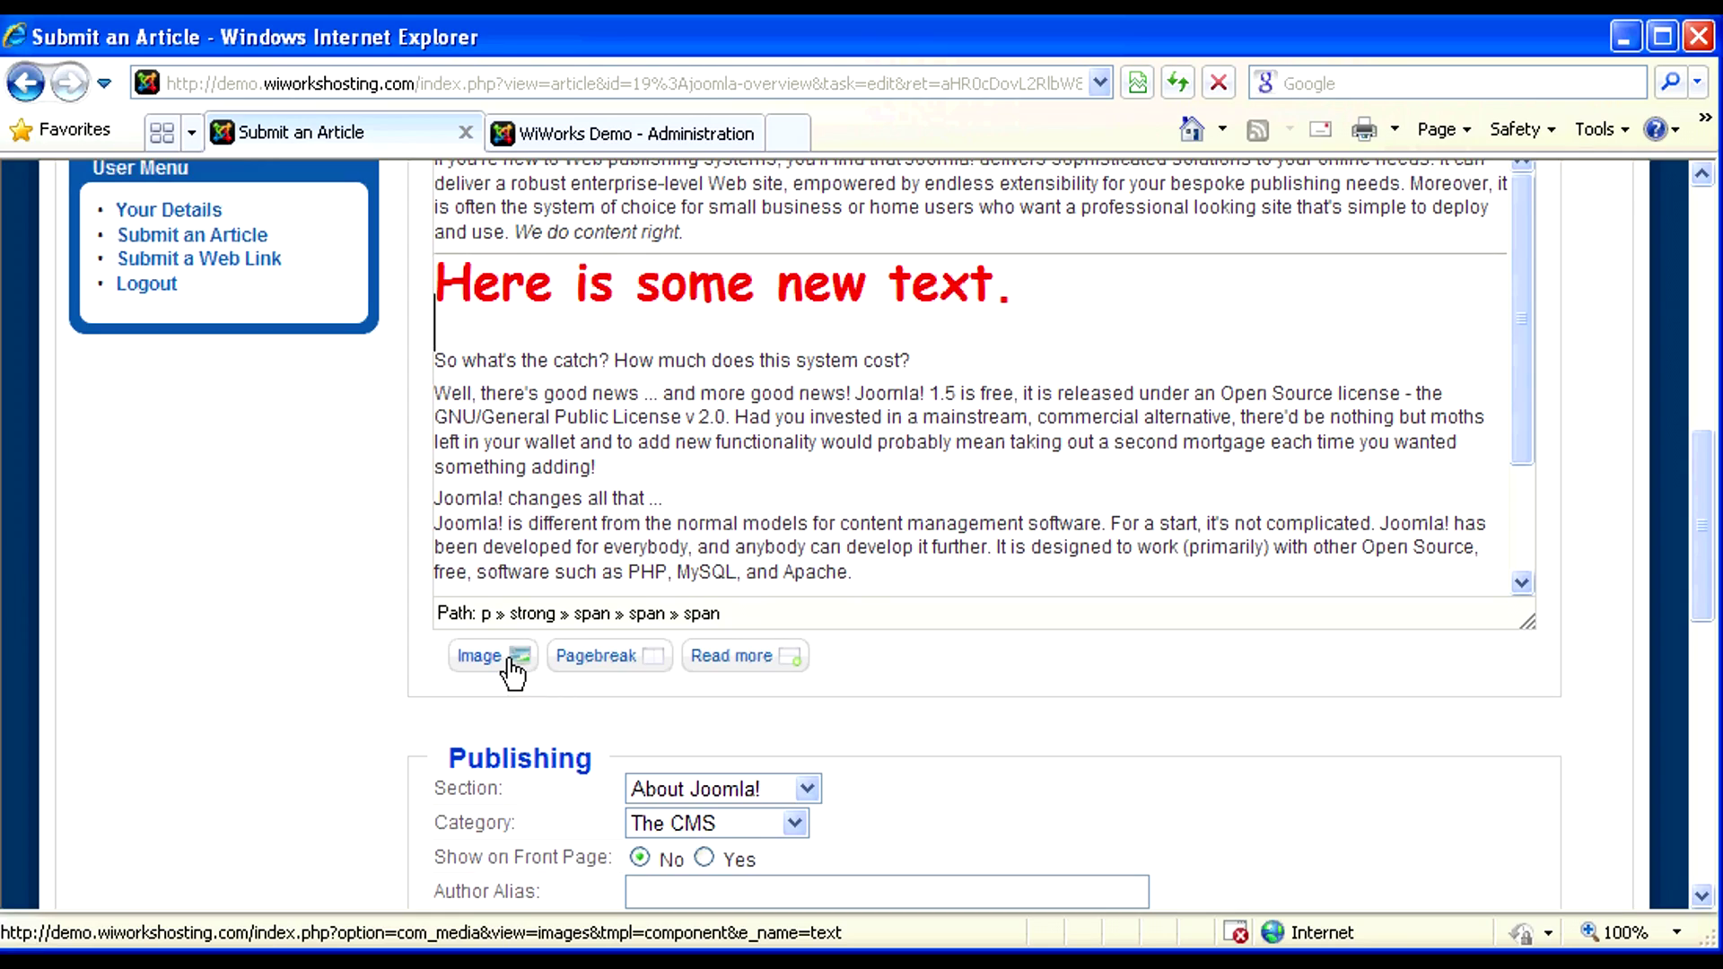
drag(1709, 535, 1705, 472)
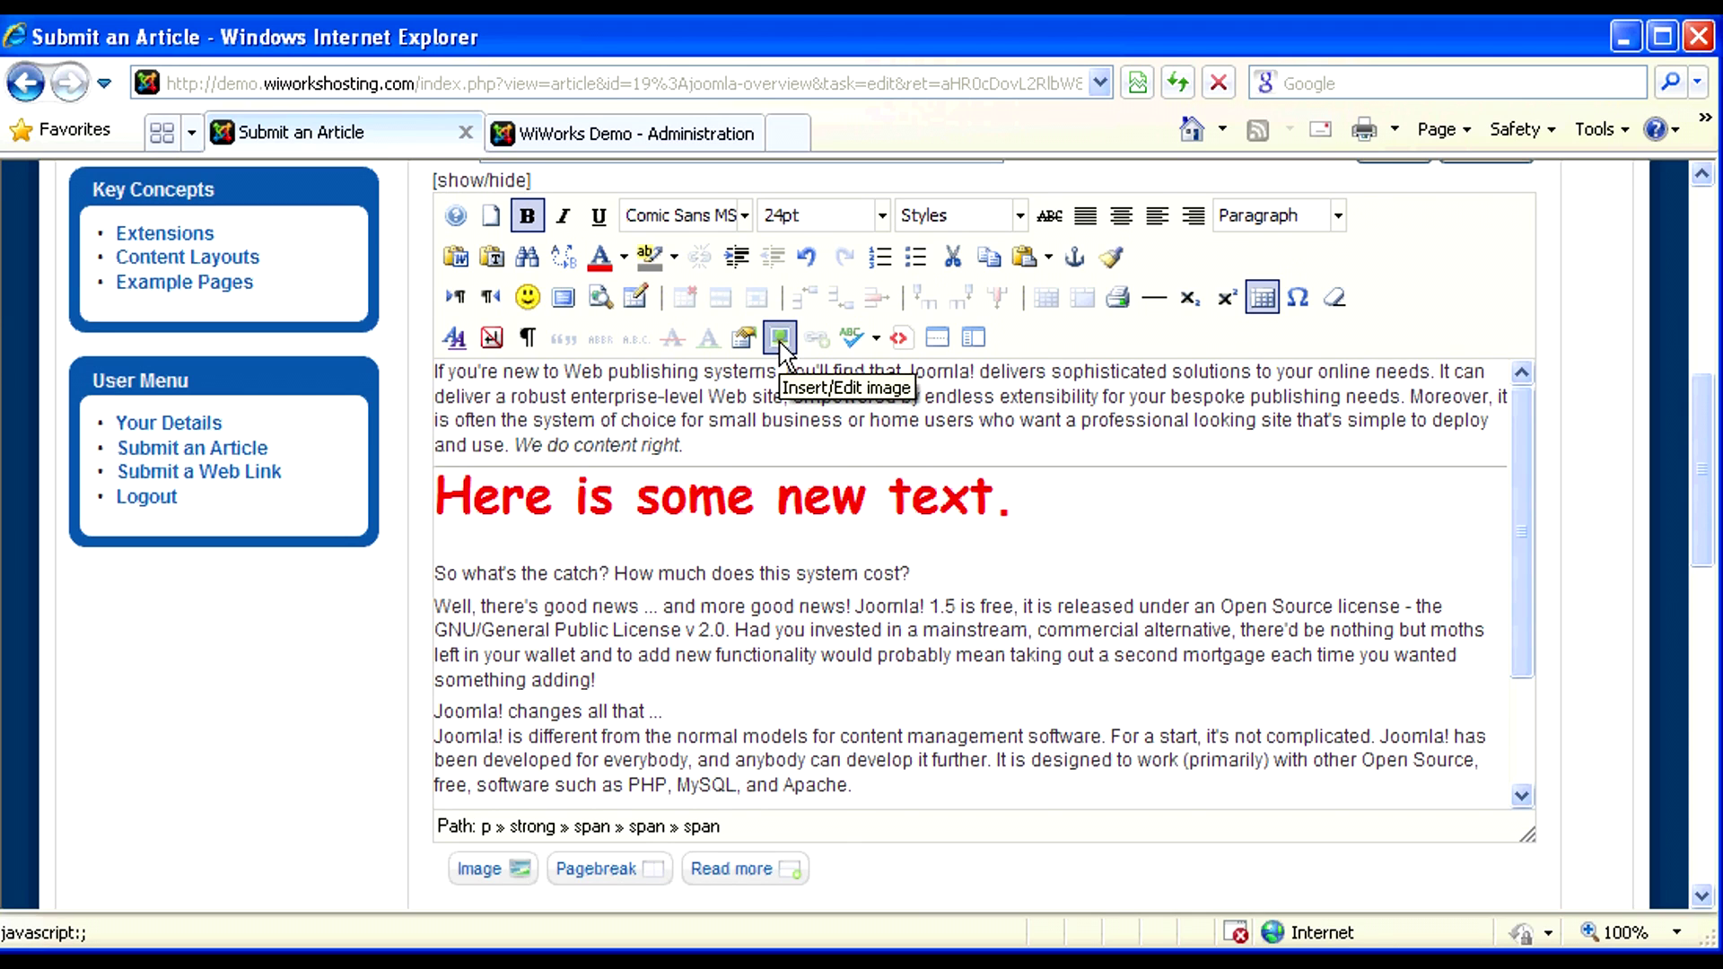
click(780, 339)
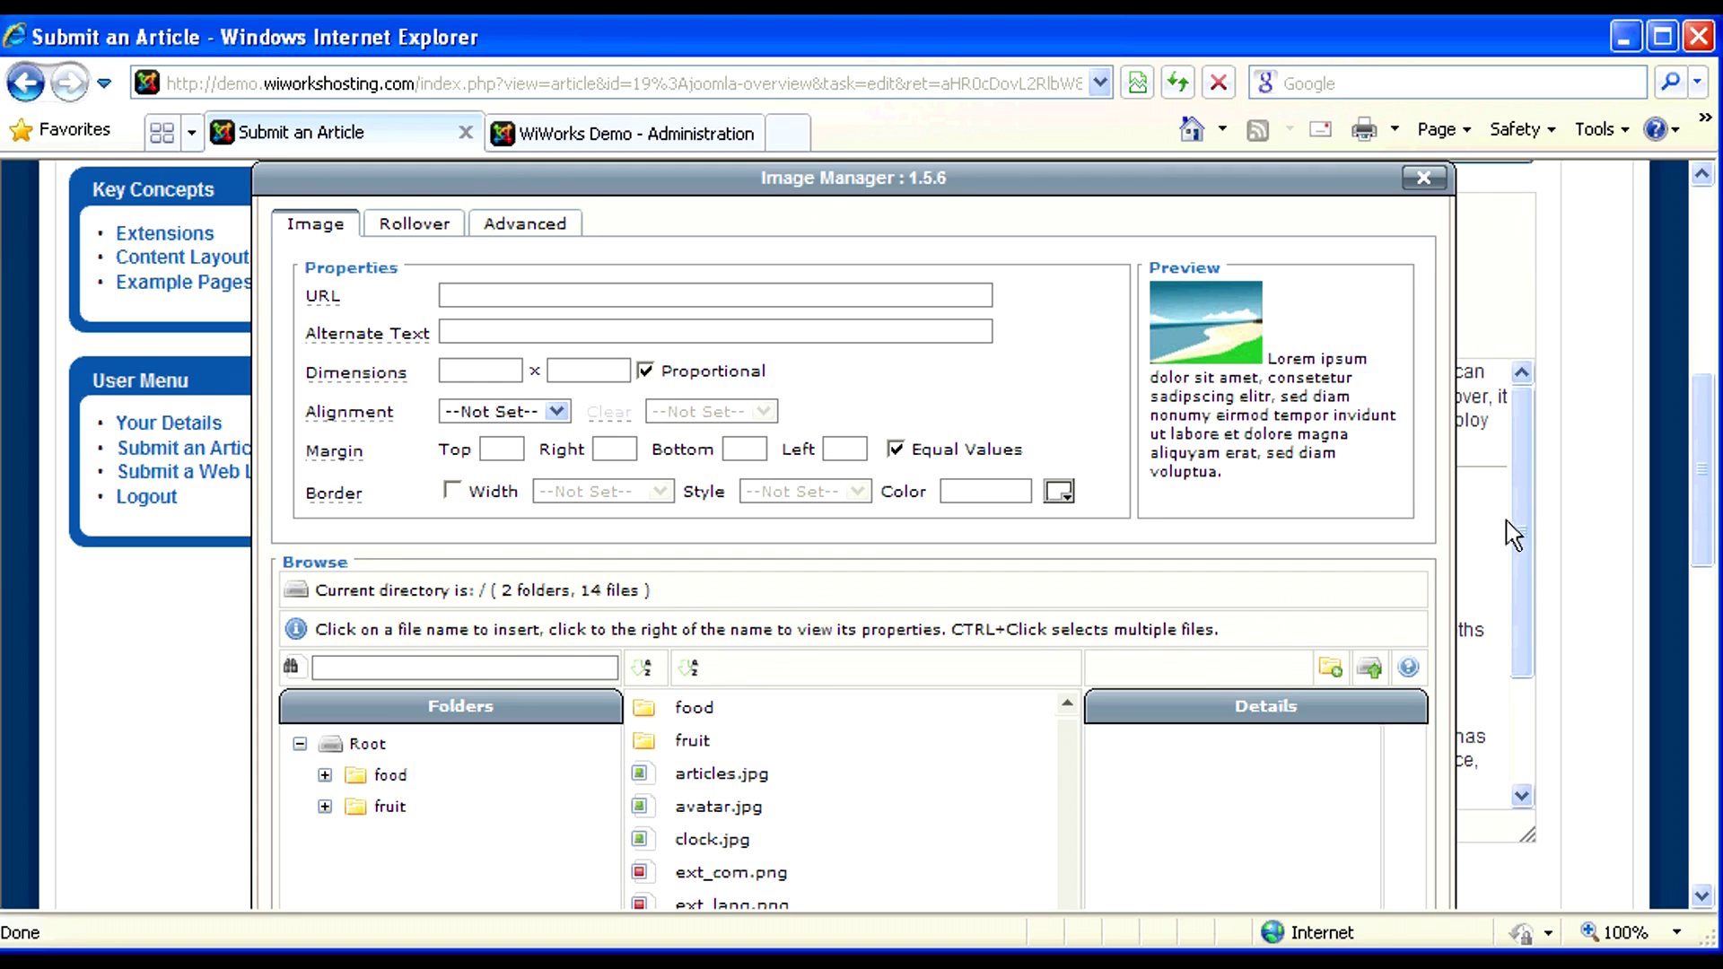
scroll(1505, 521, down, 1)
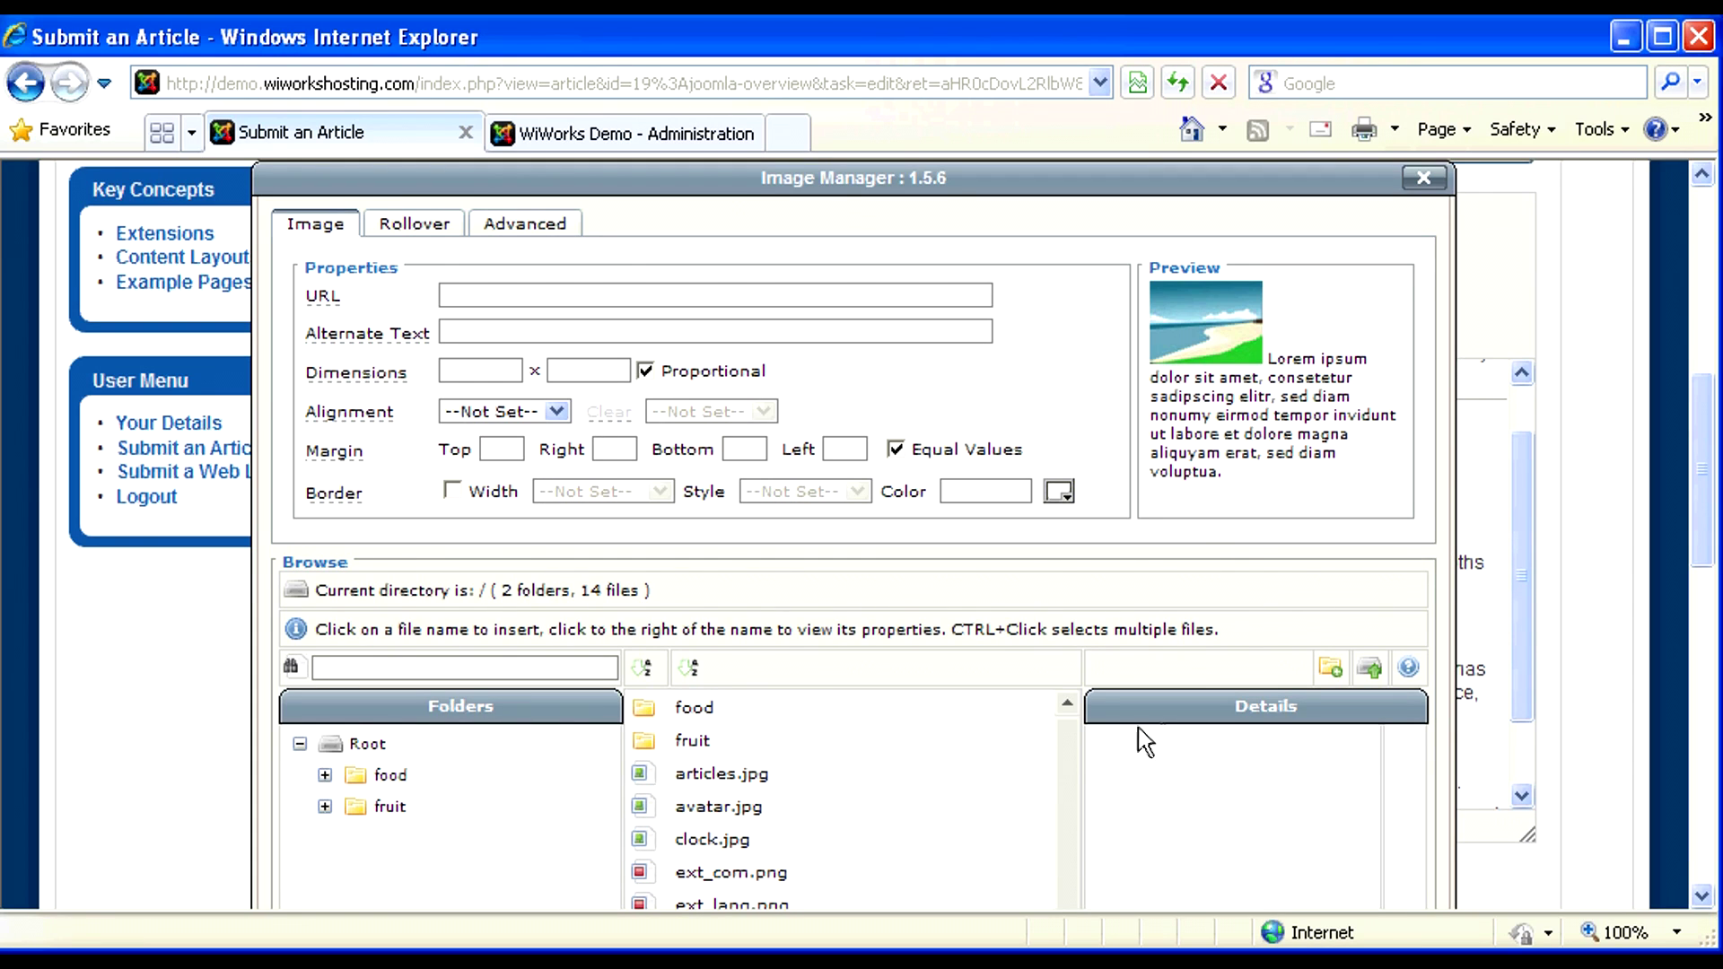
click(1370, 675)
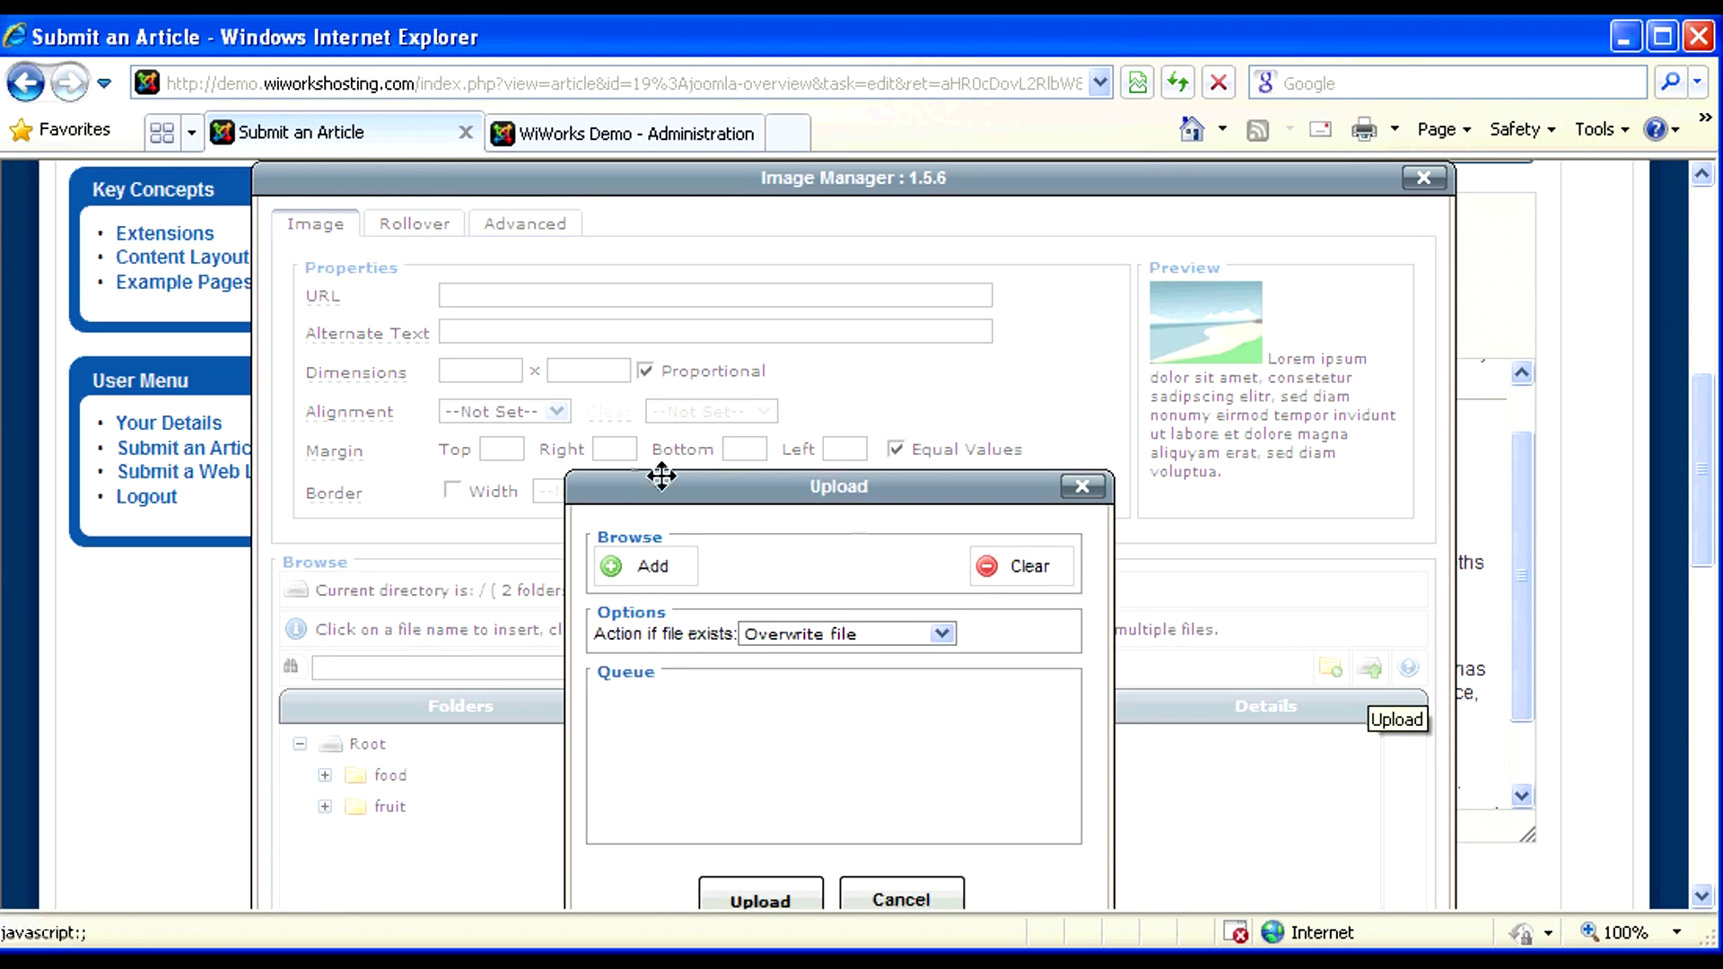
- Upload avatar.jpg to the image library, then close the Upload dialog
drag(691, 488, 684, 357)
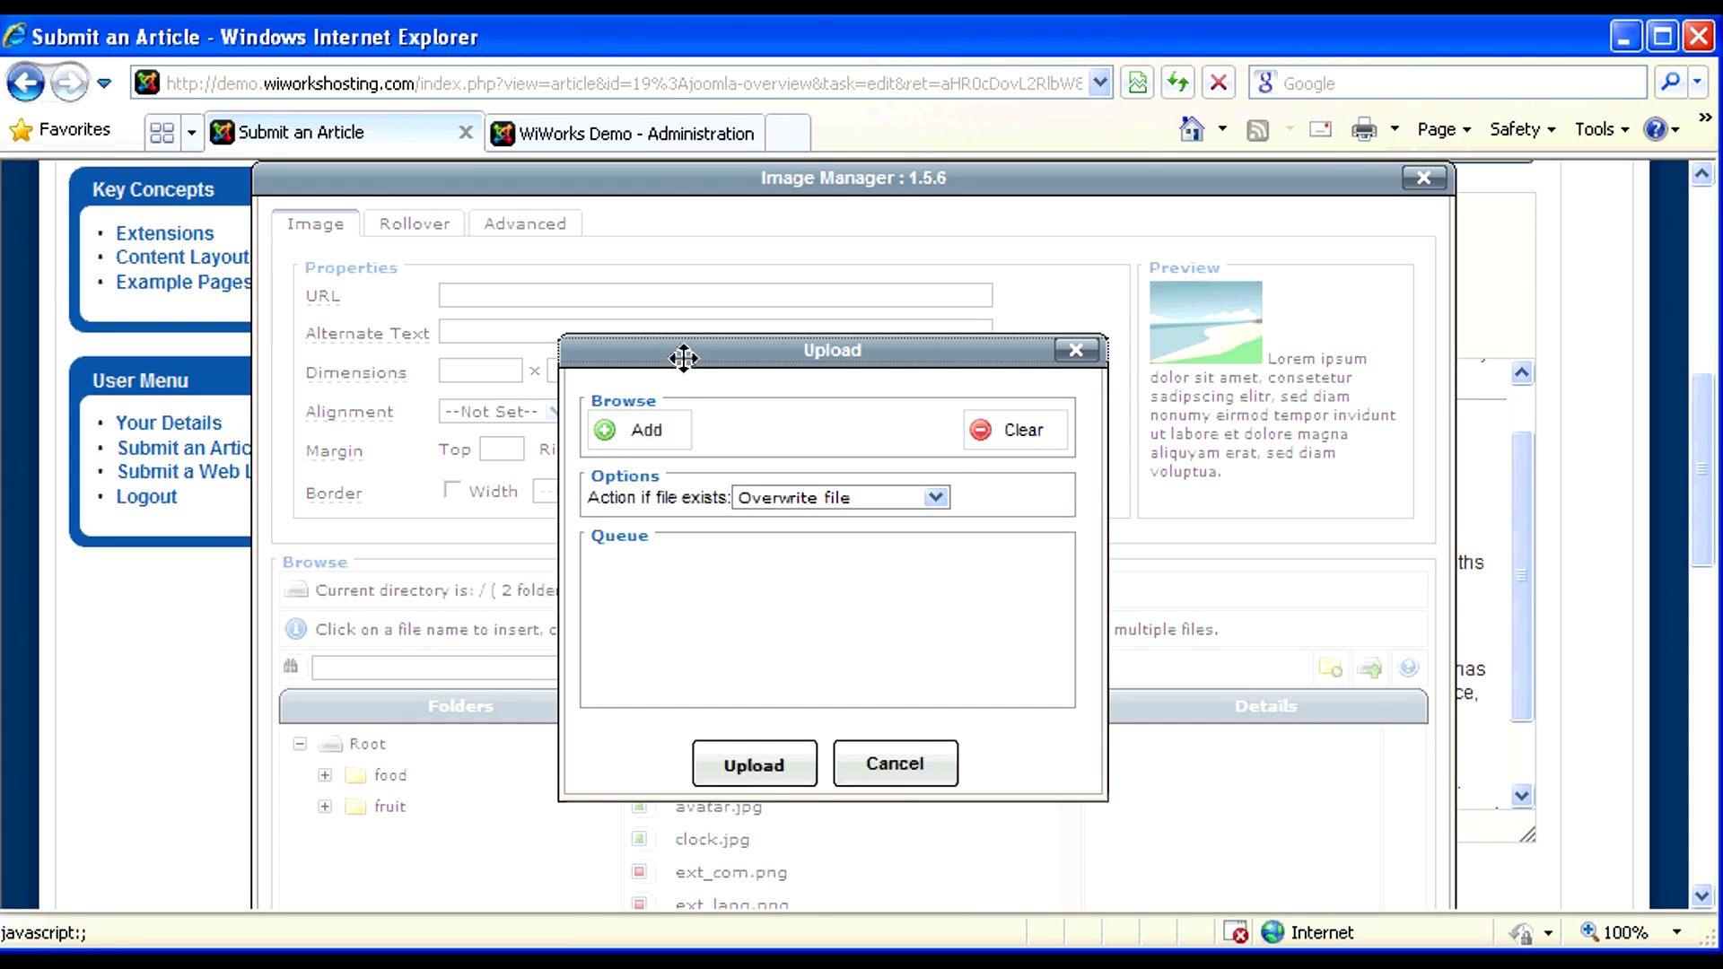
click(647, 430)
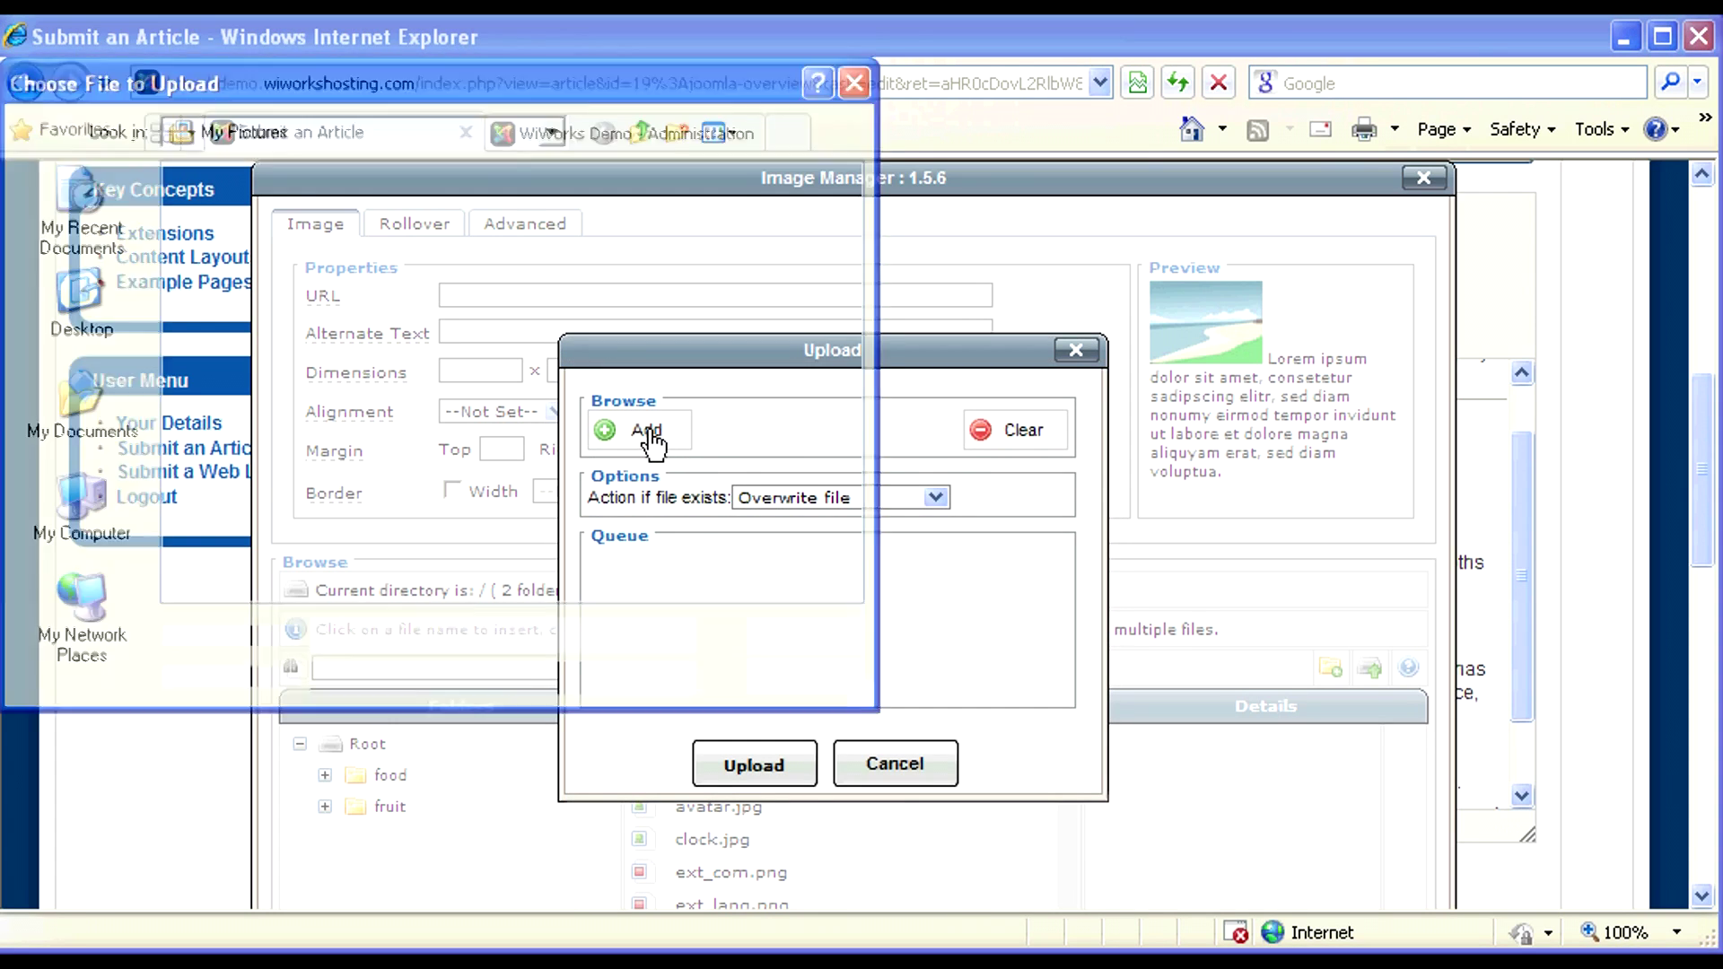
click(471, 256)
click(782, 636)
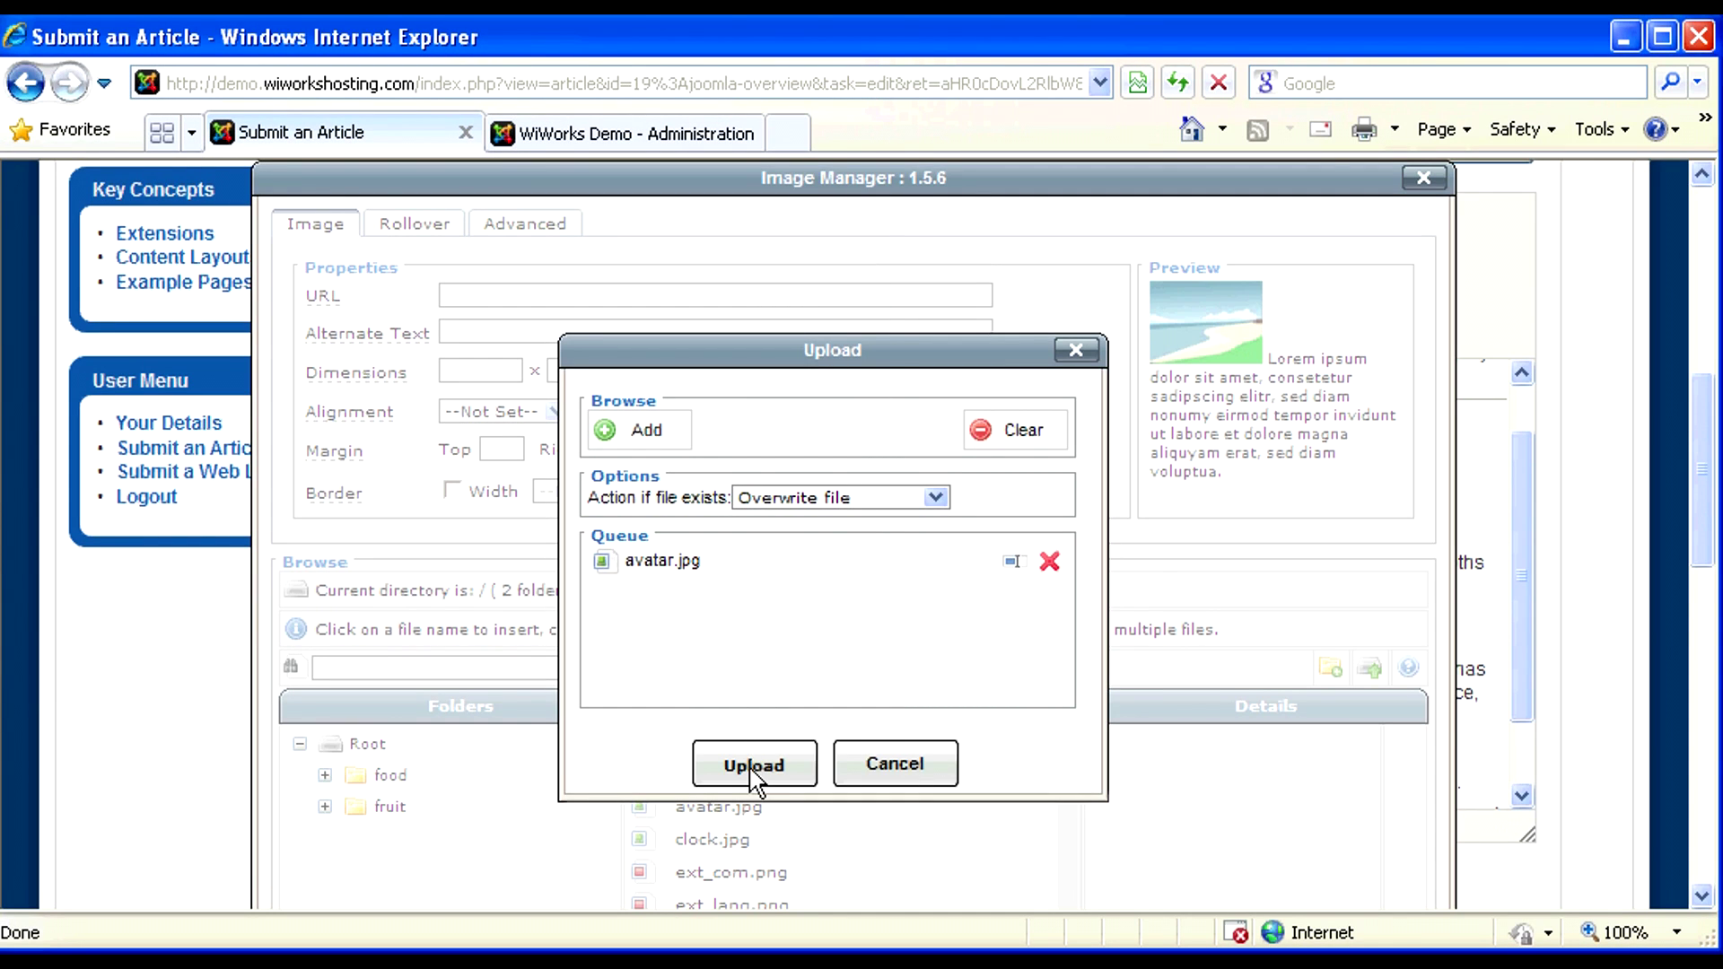
click(752, 768)
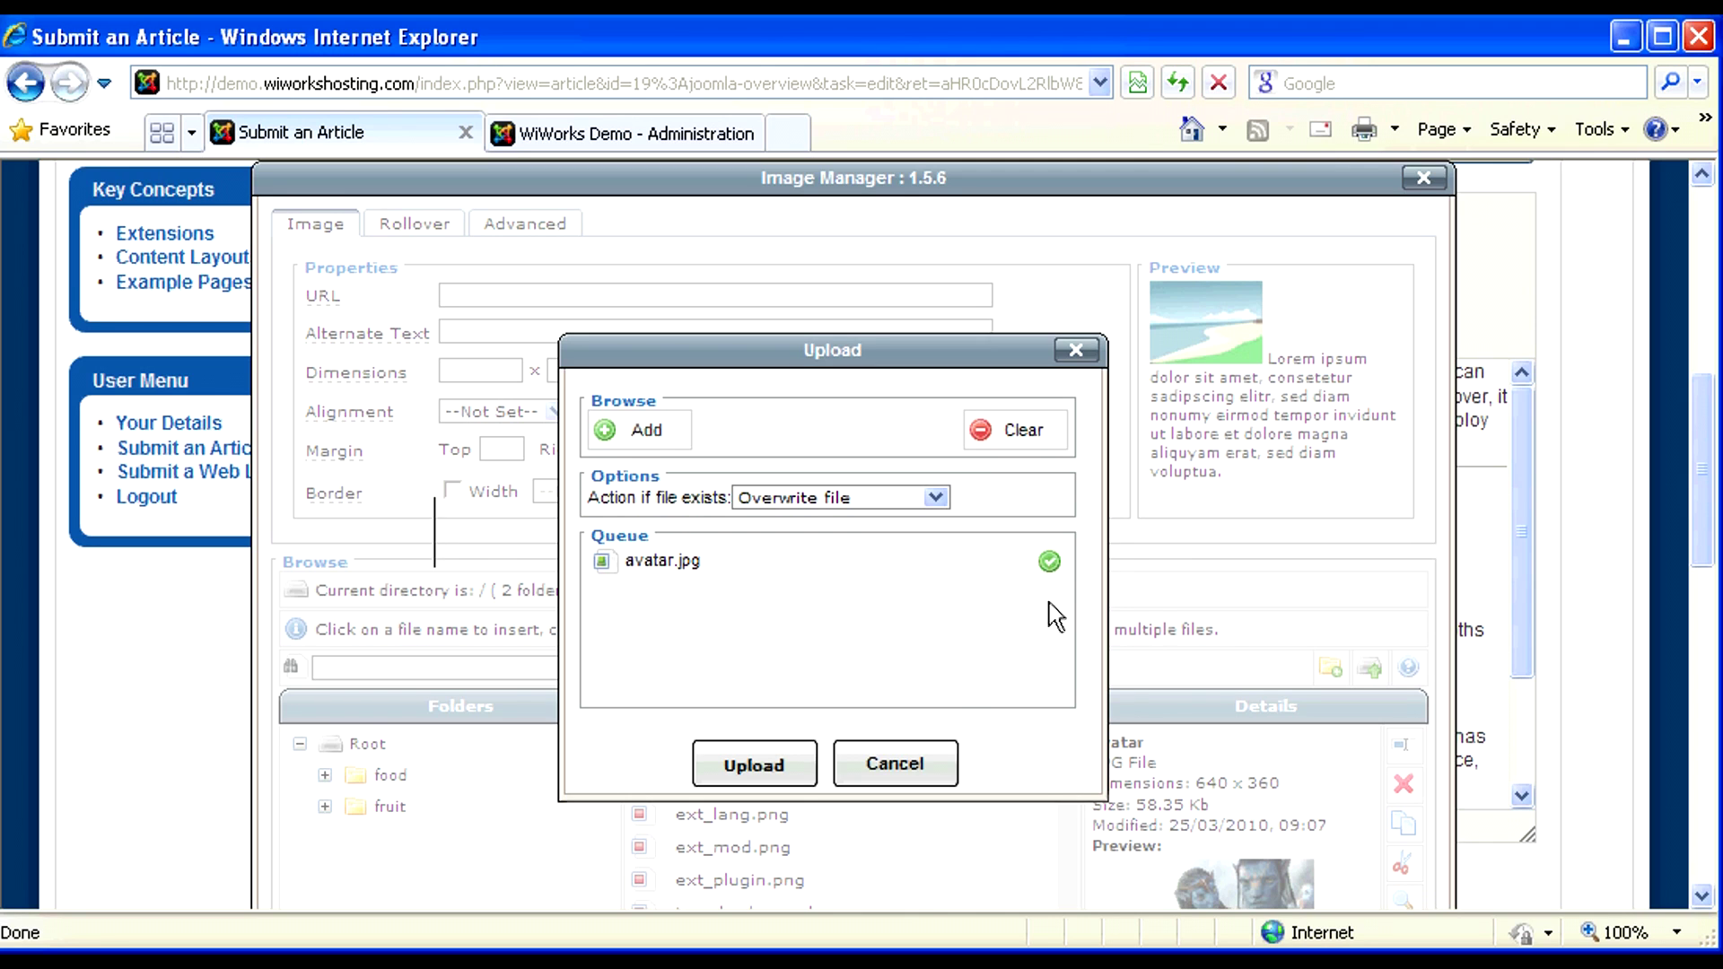
click(1075, 352)
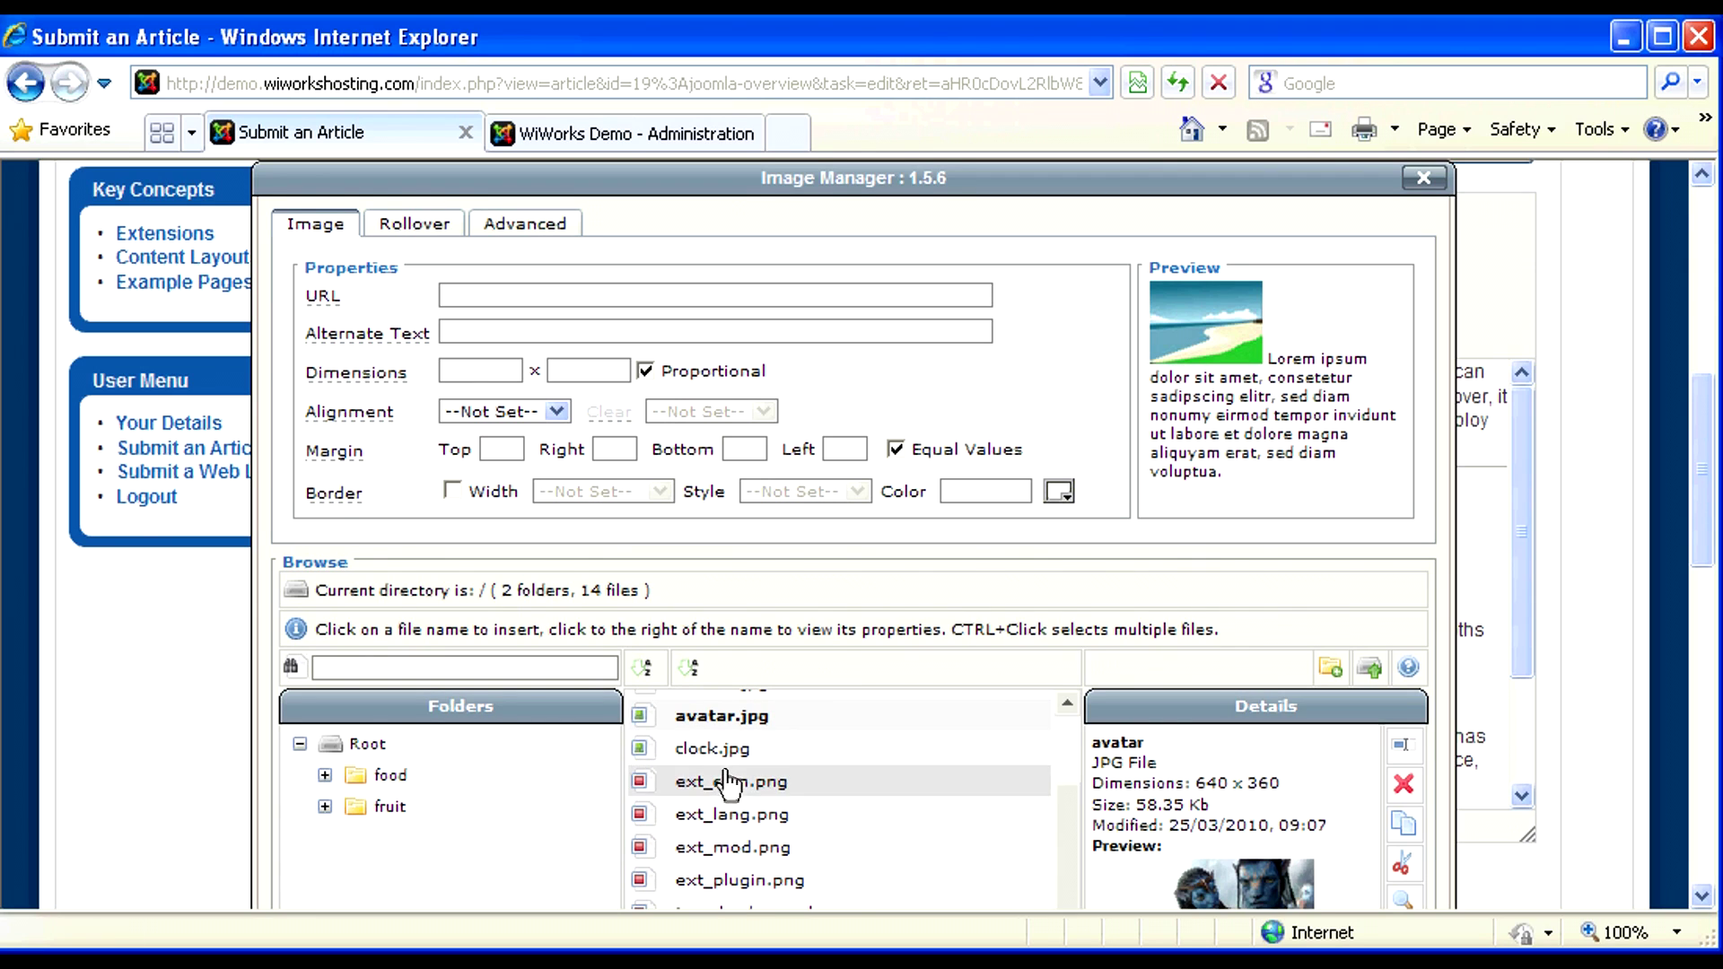
- Select avatar.jpg and change its width from 640 to 300, giving 300 × 169
click(718, 718)
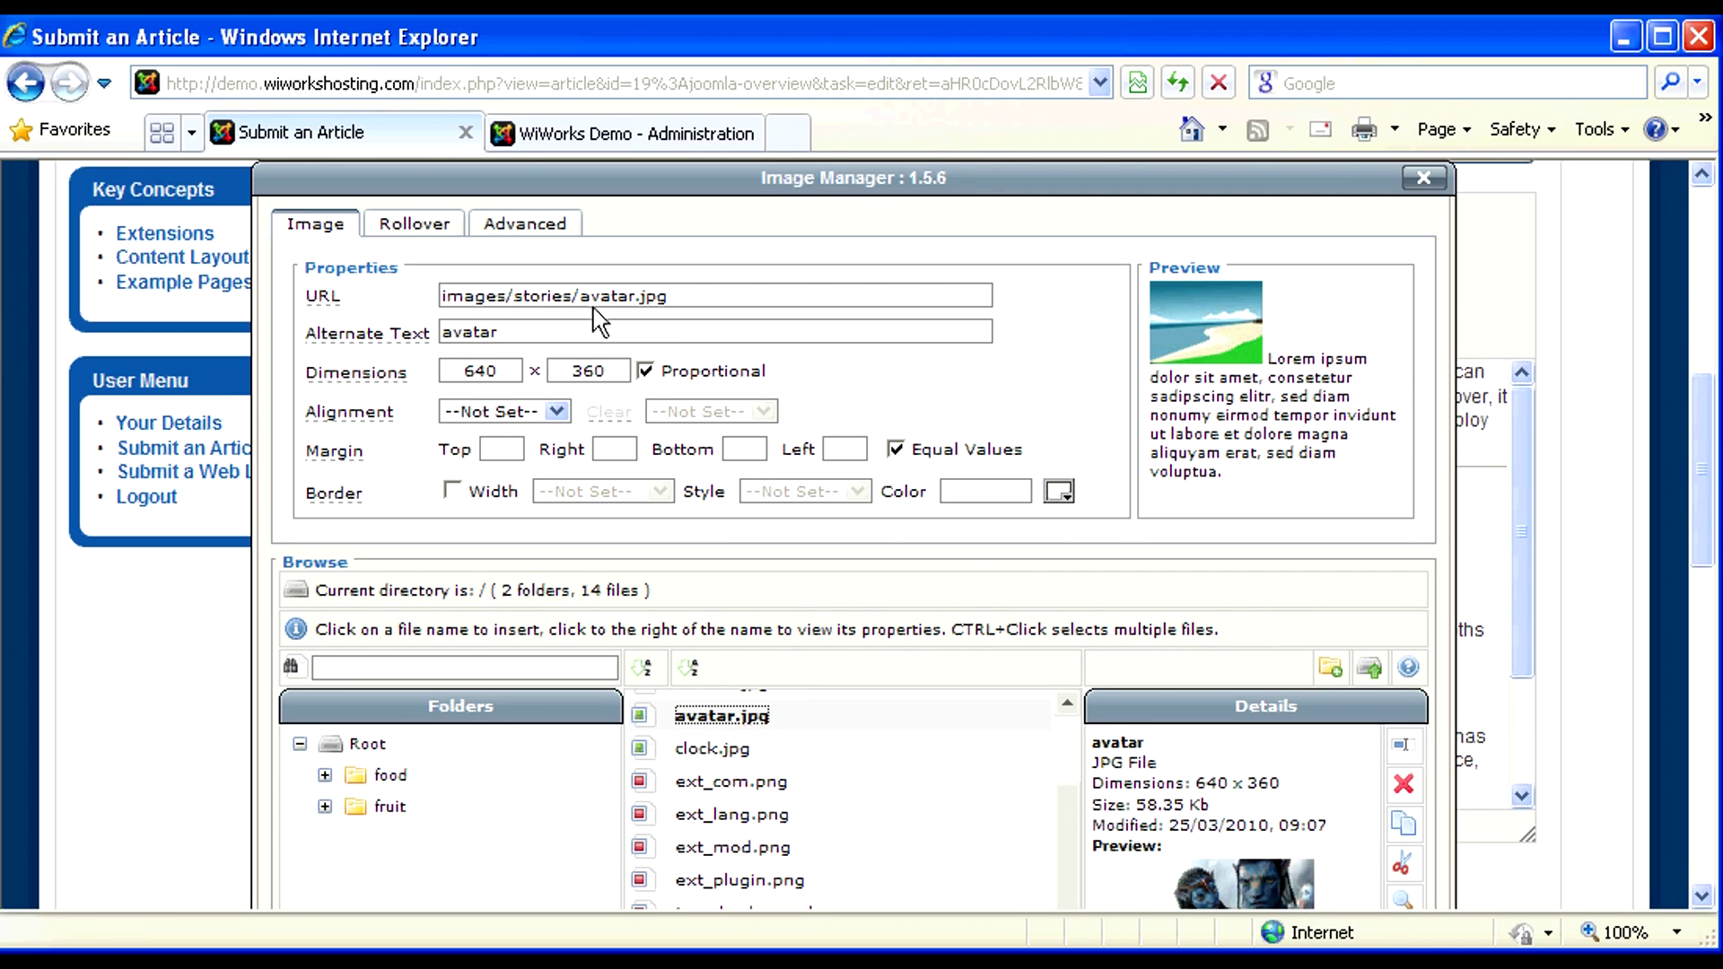
click(512, 331)
drag(501, 370, 434, 384)
text(300)
- Right-align the avatar image with an equal 10 margin on all sides
click(558, 411)
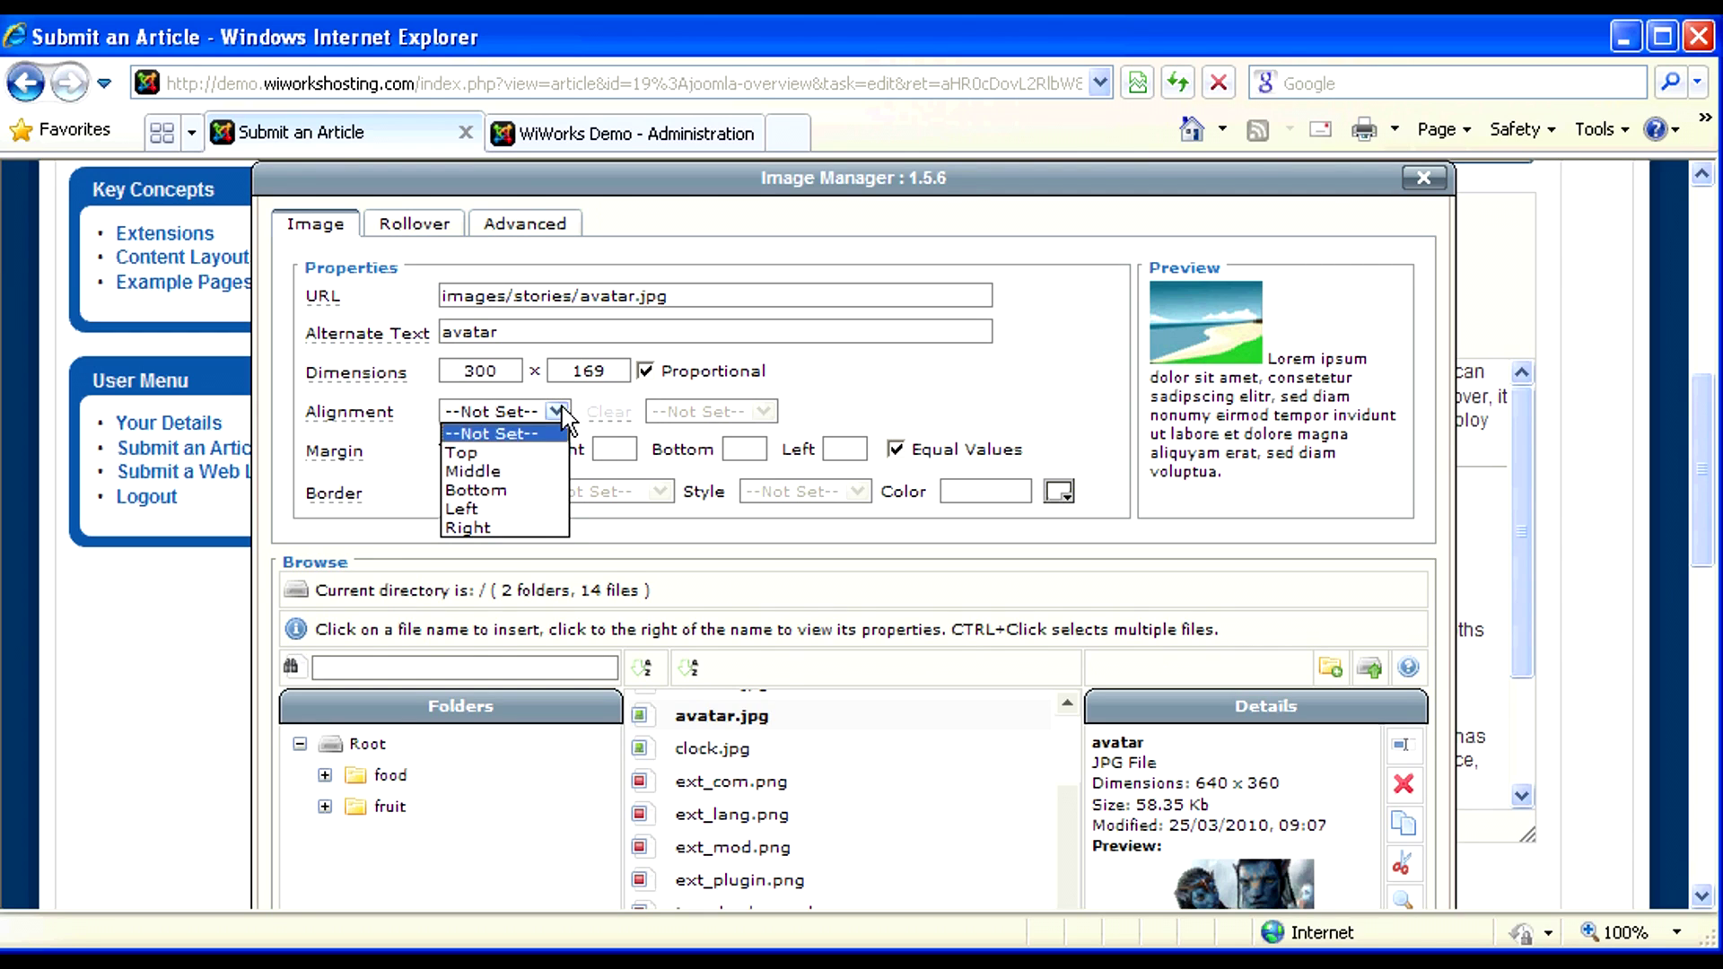
click(521, 510)
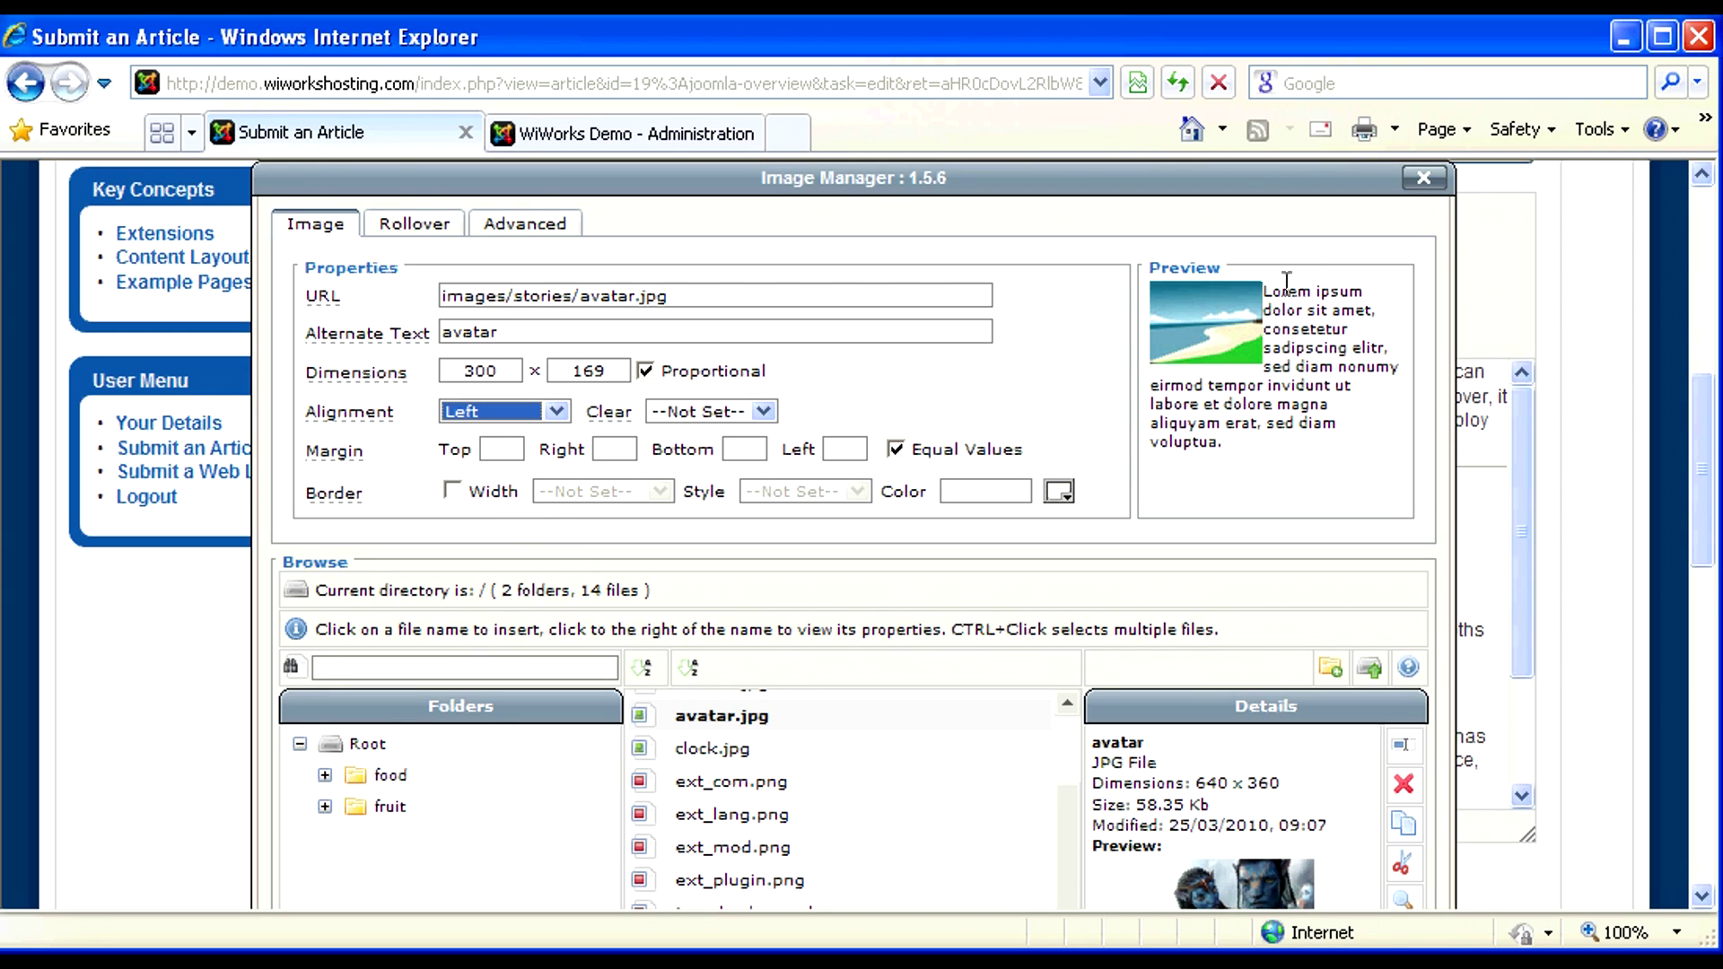
click(561, 411)
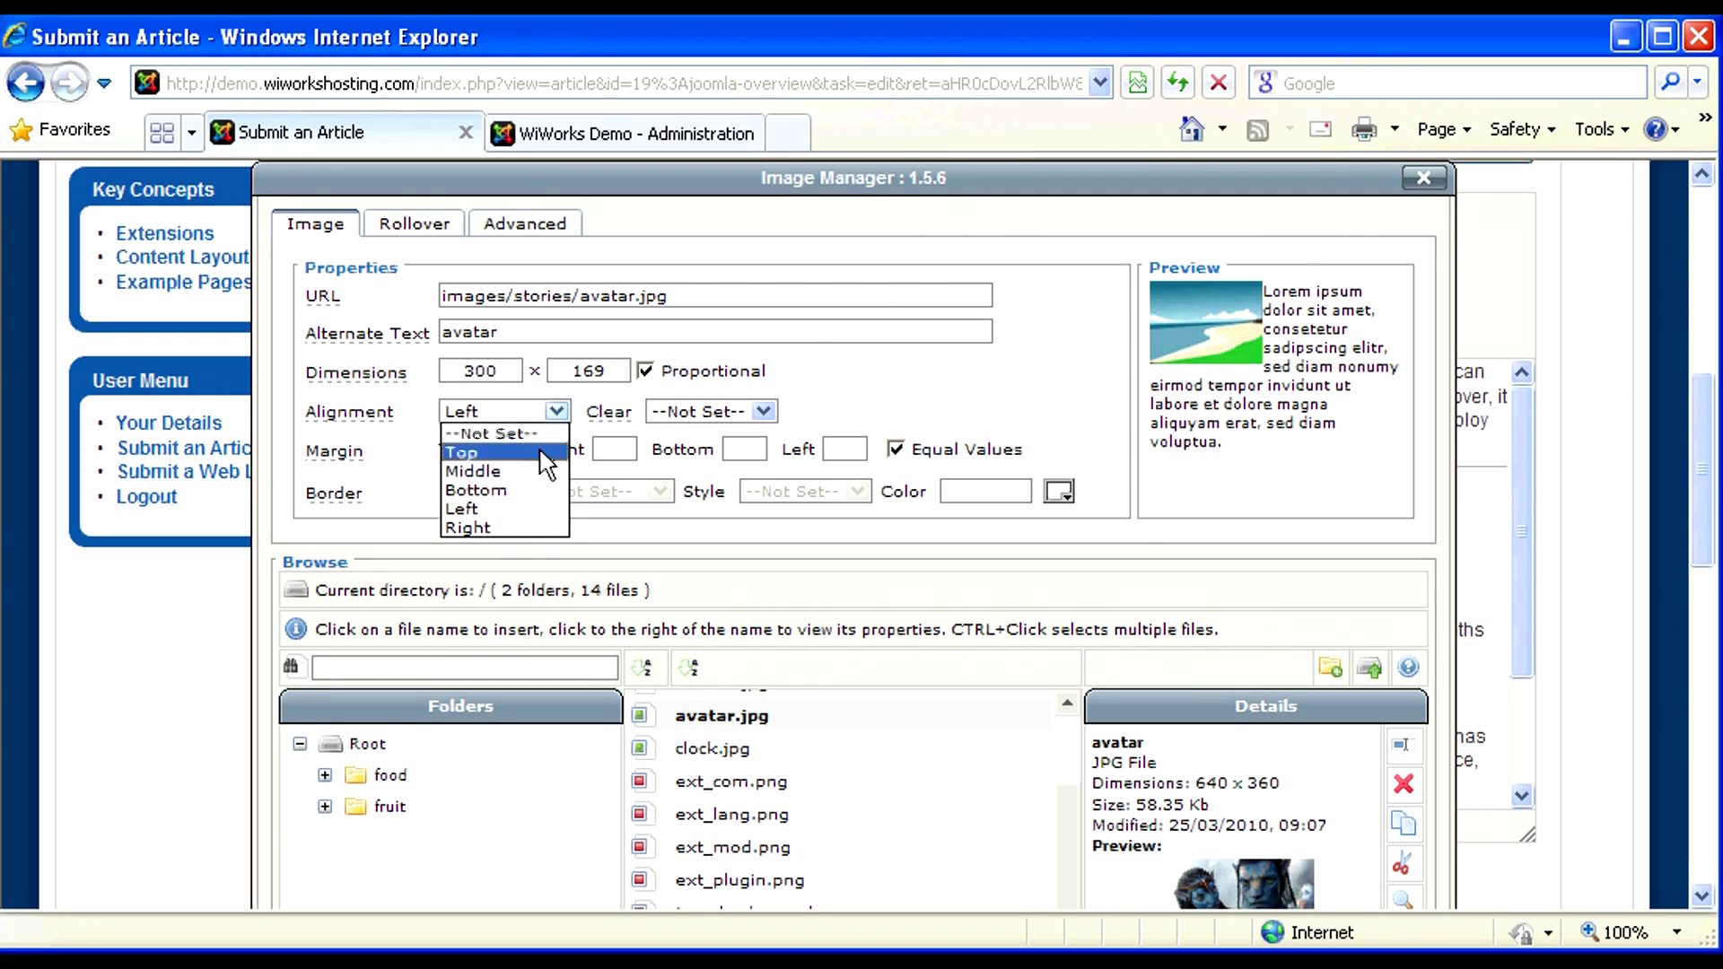
click(502, 531)
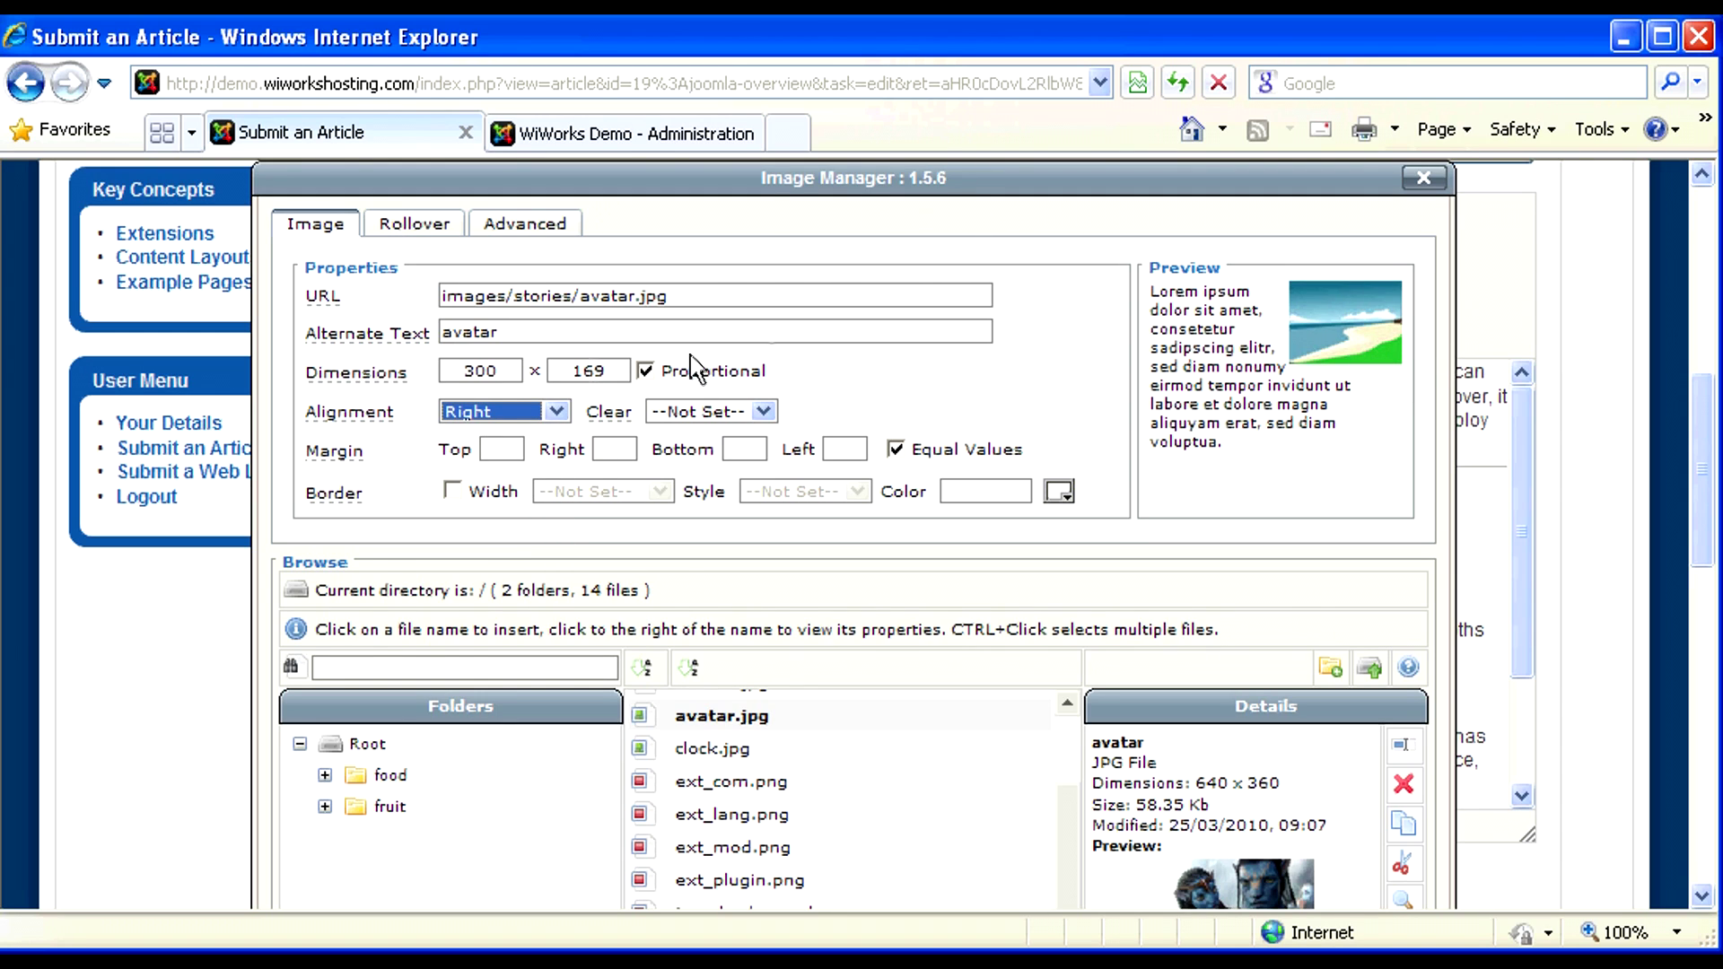
mouse_move(346, 467)
click(512, 450)
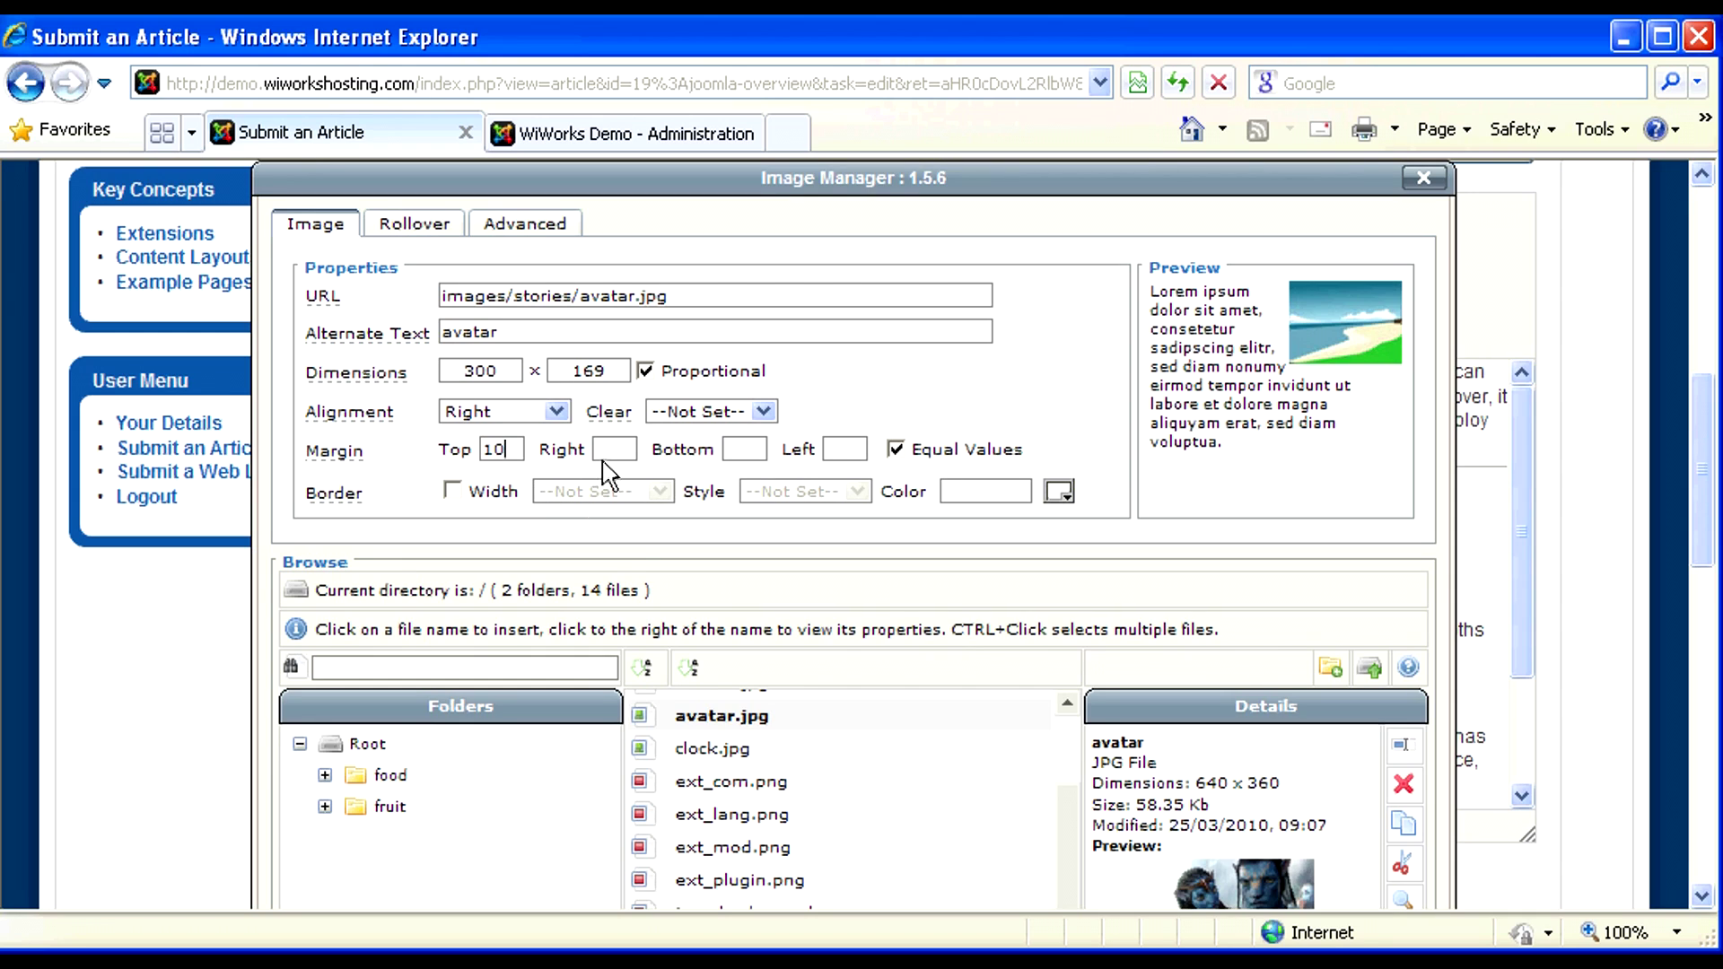
click(635, 452)
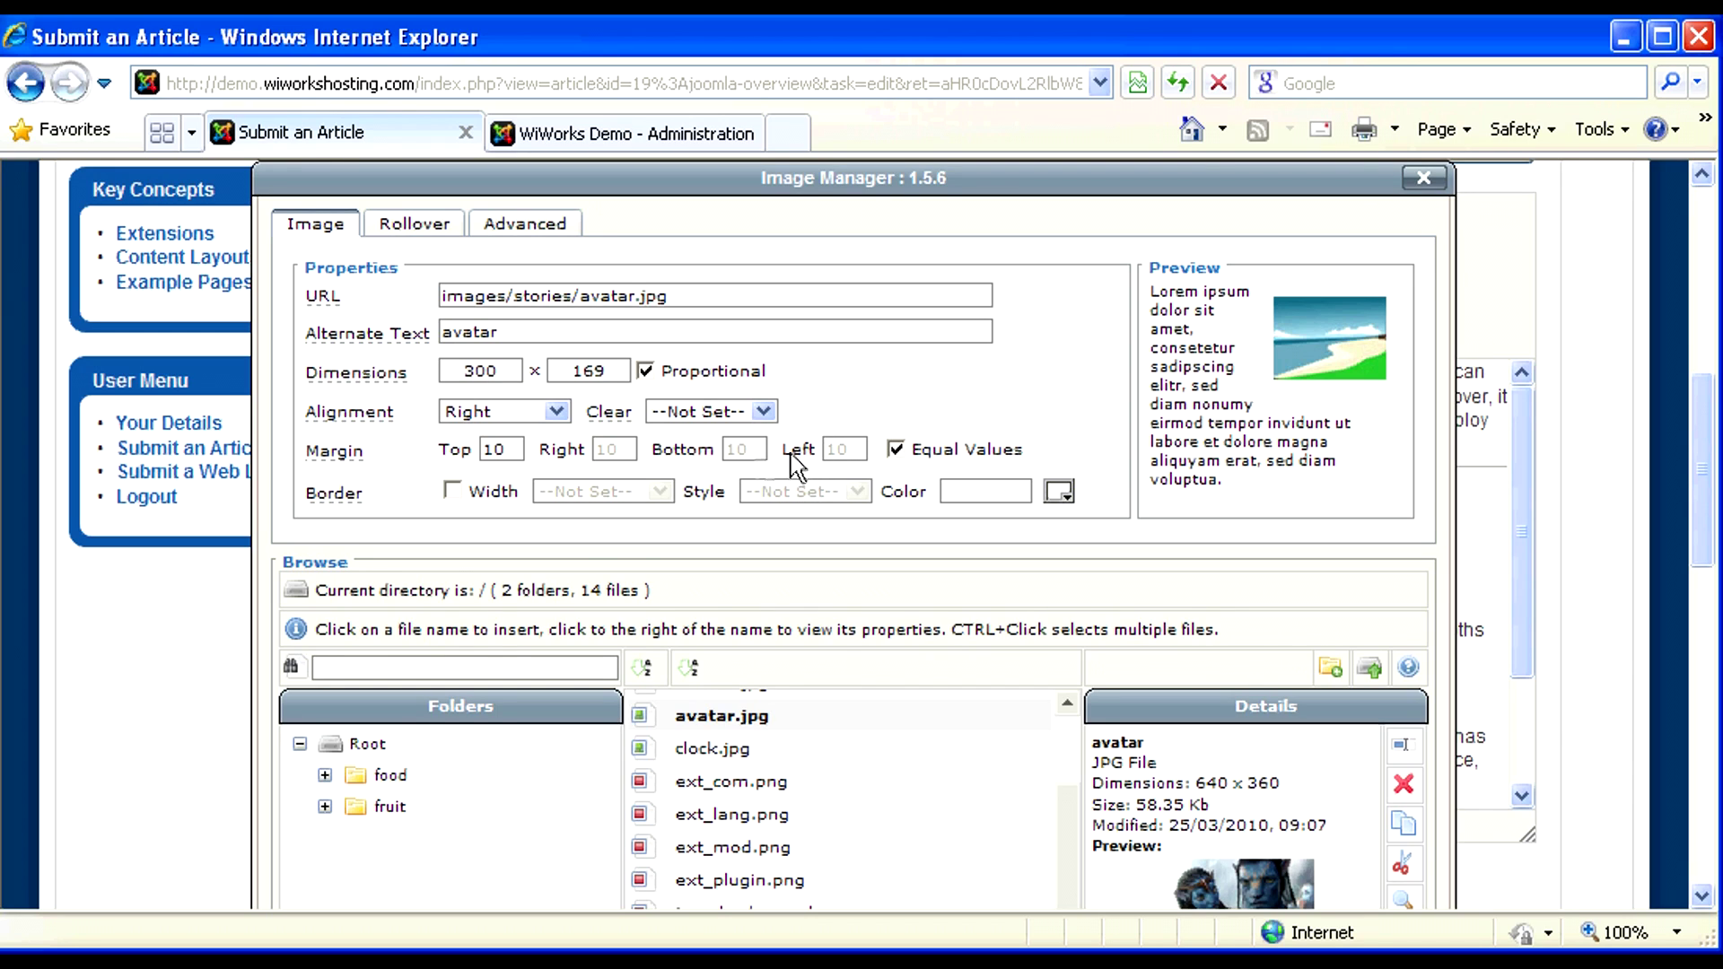
- Give the image a 1-width solid black (#000000) border
click(452, 492)
click(579, 491)
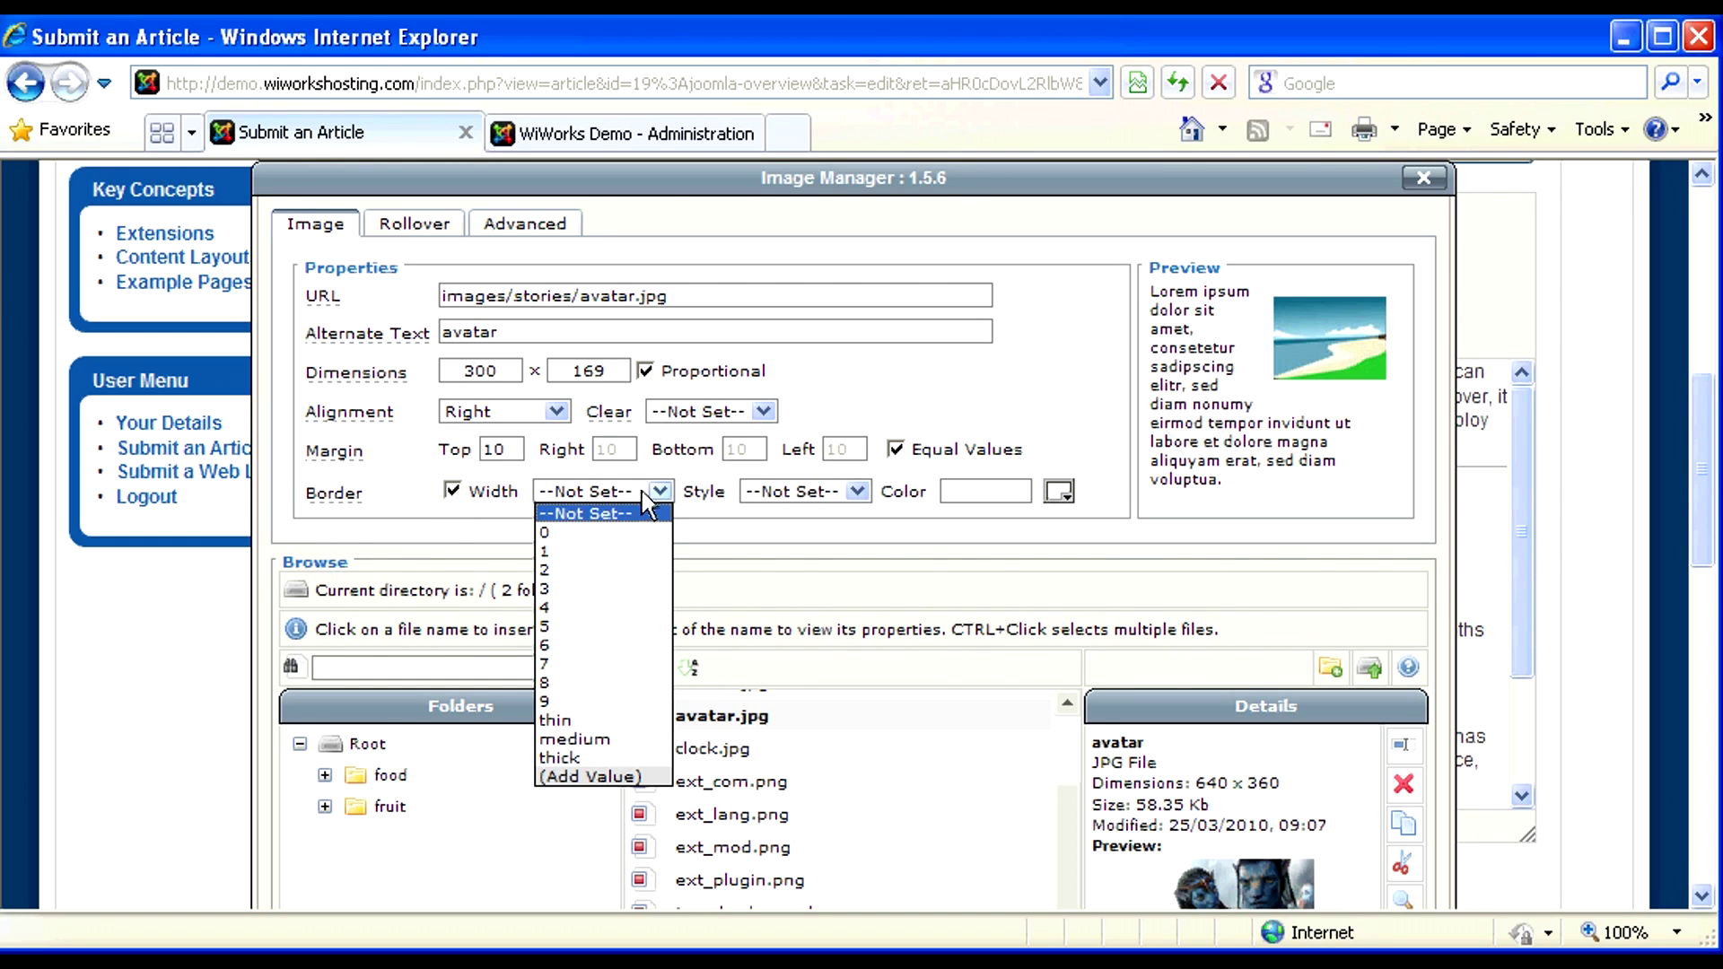
click(574, 523)
click(779, 492)
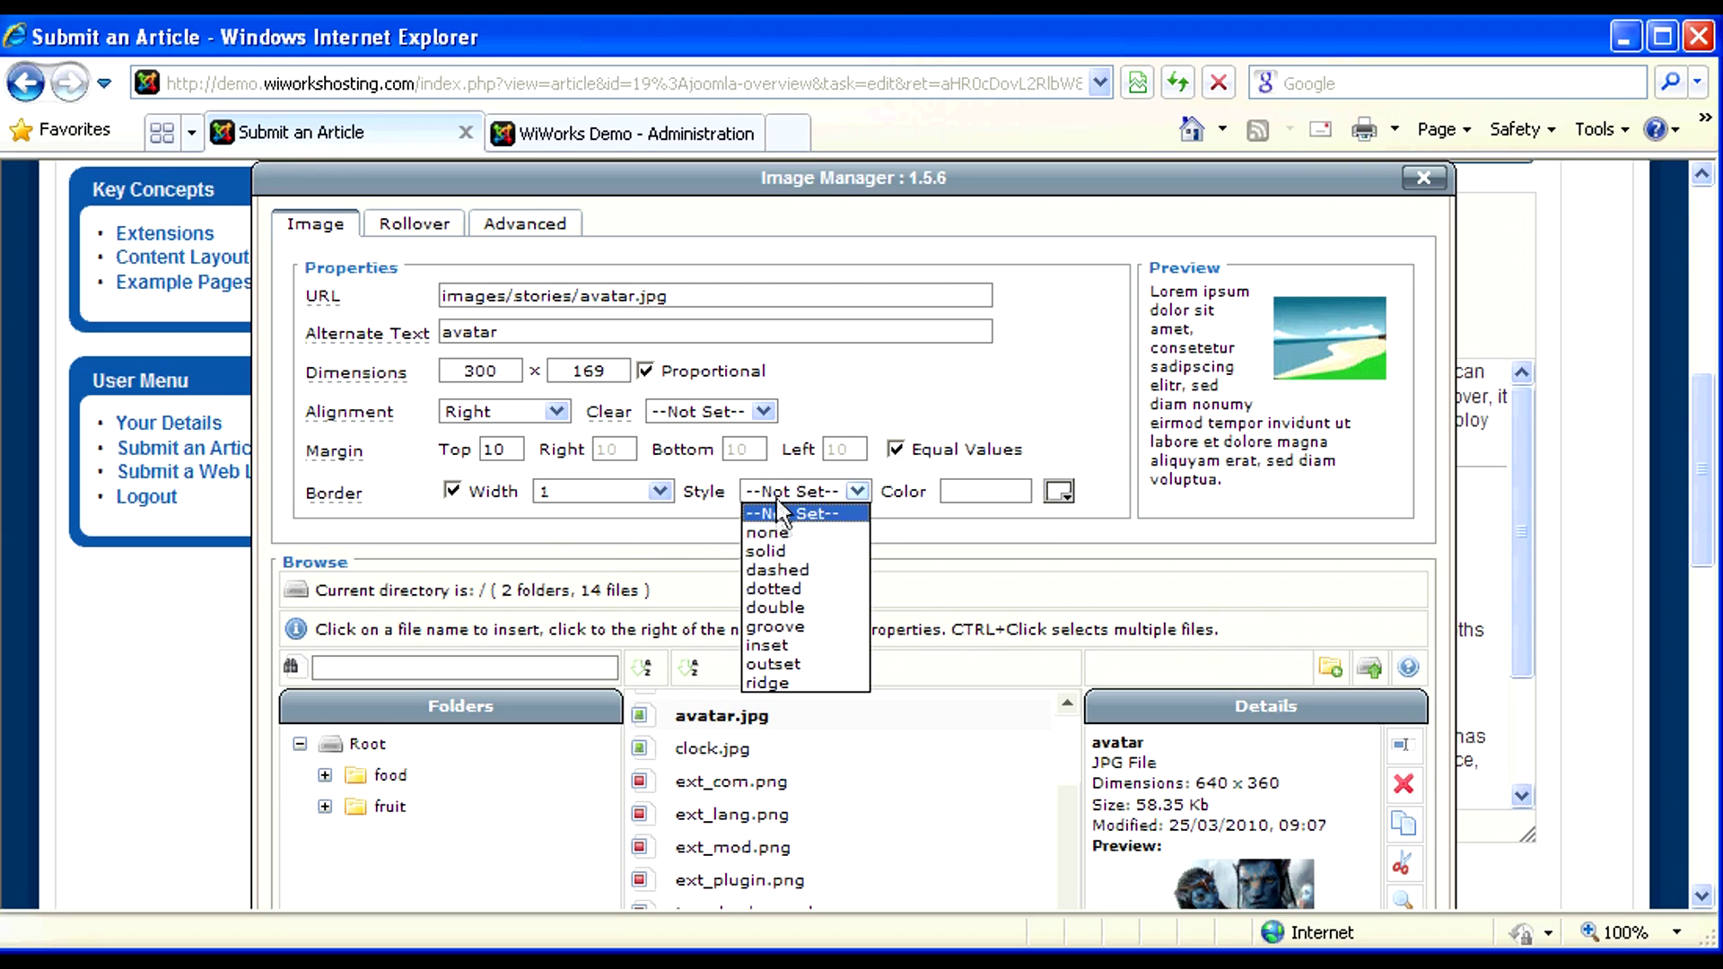
click(768, 551)
click(1060, 492)
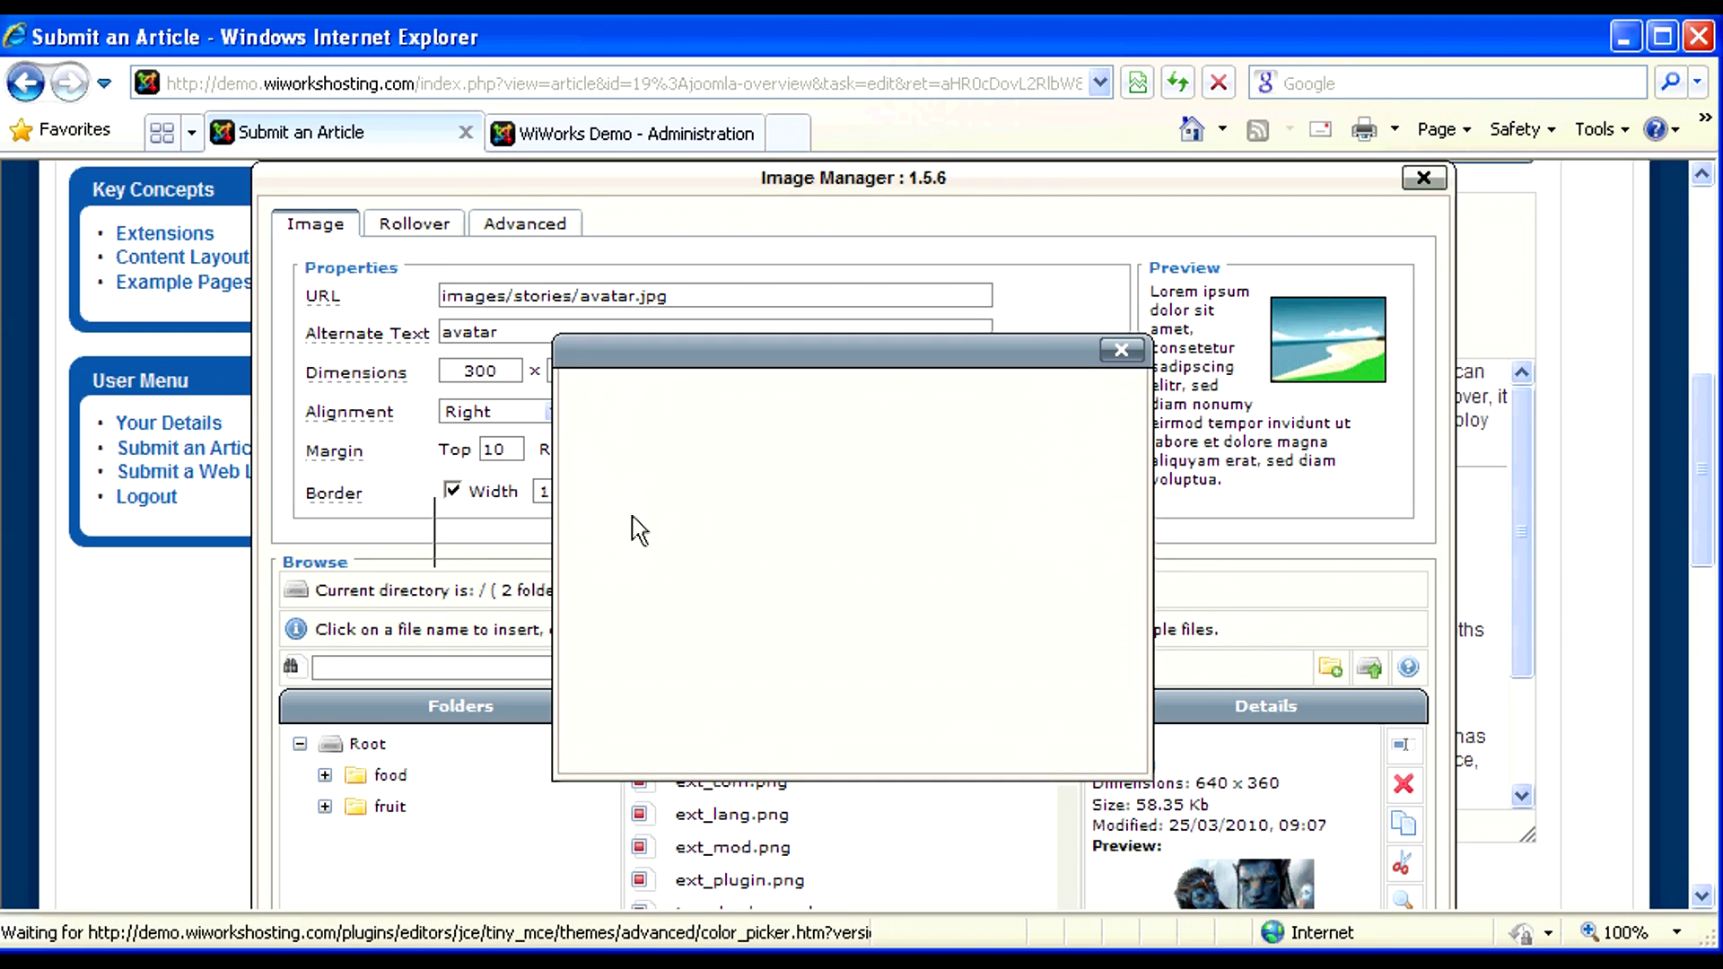
click(1093, 457)
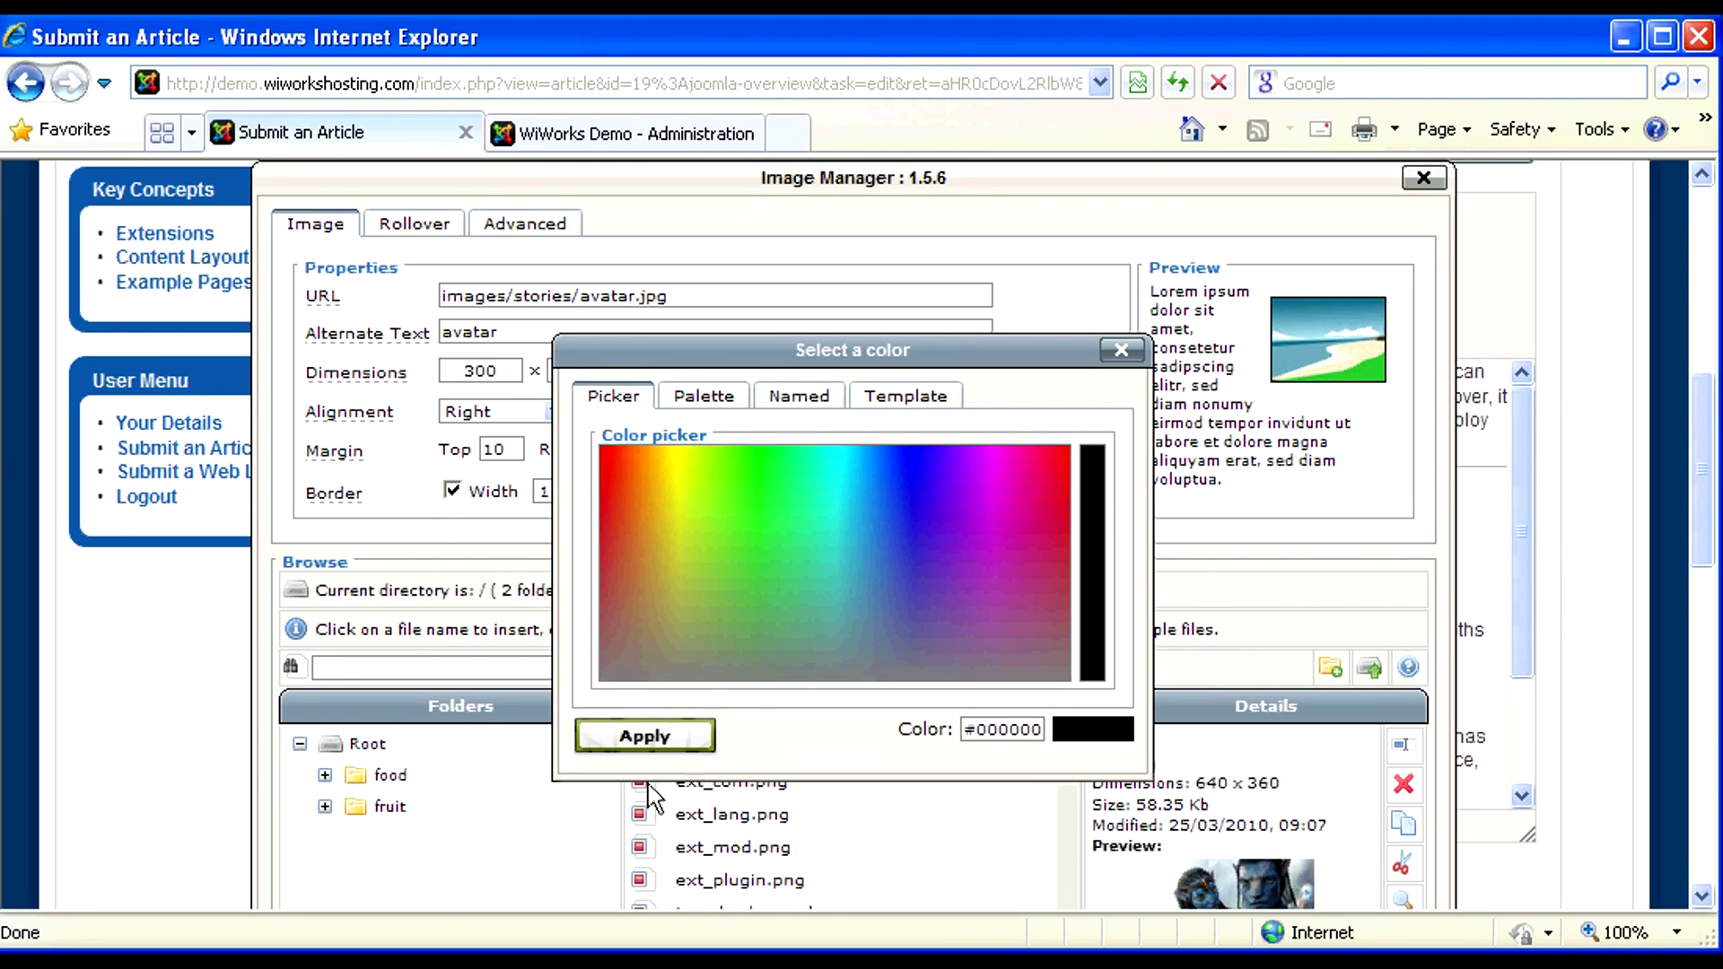
click(639, 739)
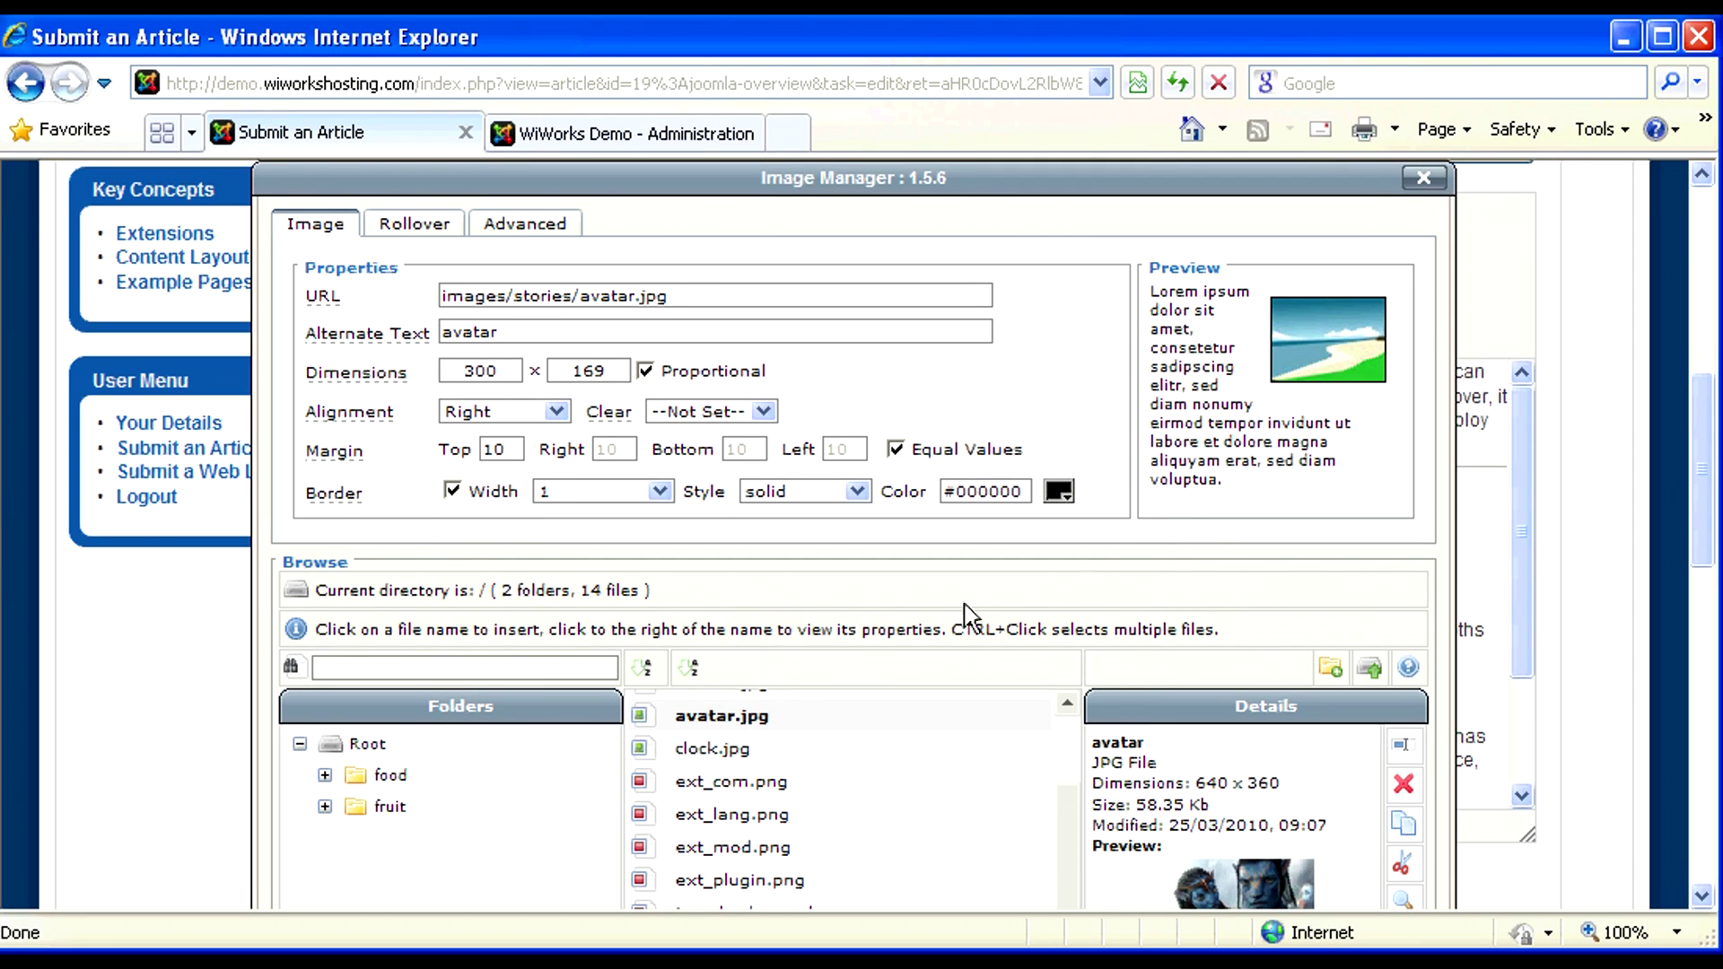
scroll(1200, 540, down, 5)
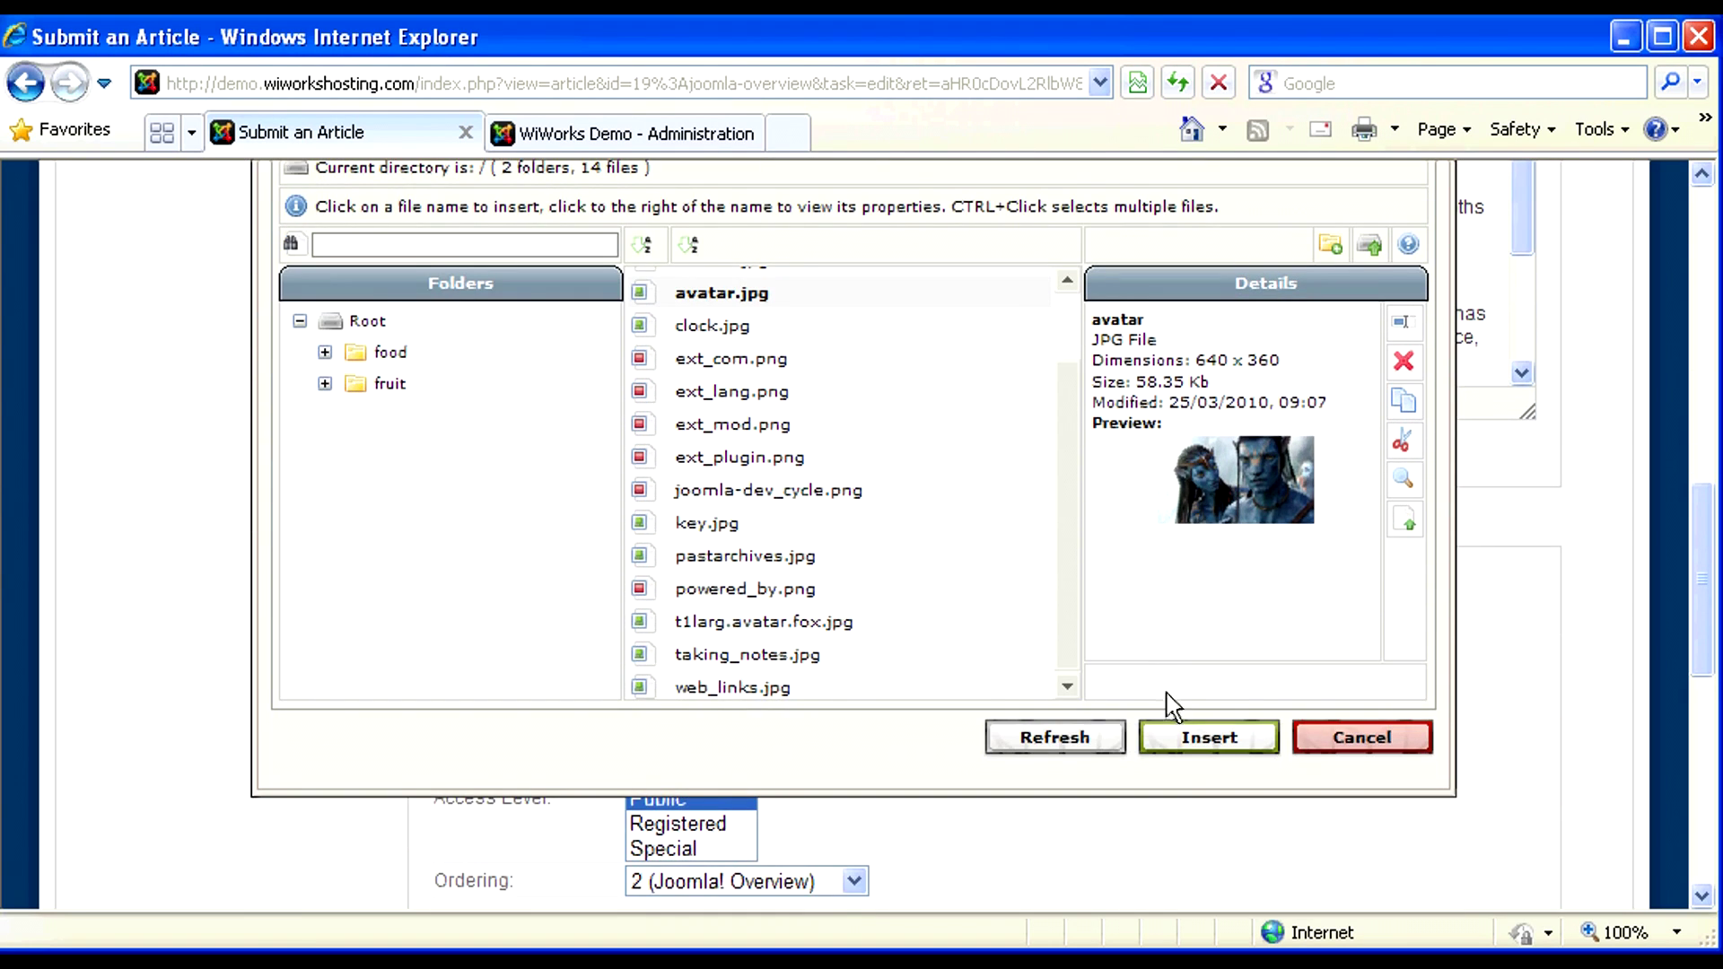
- Insert the resized avatar image into the Joomla! Overview article and save it
click(1189, 744)
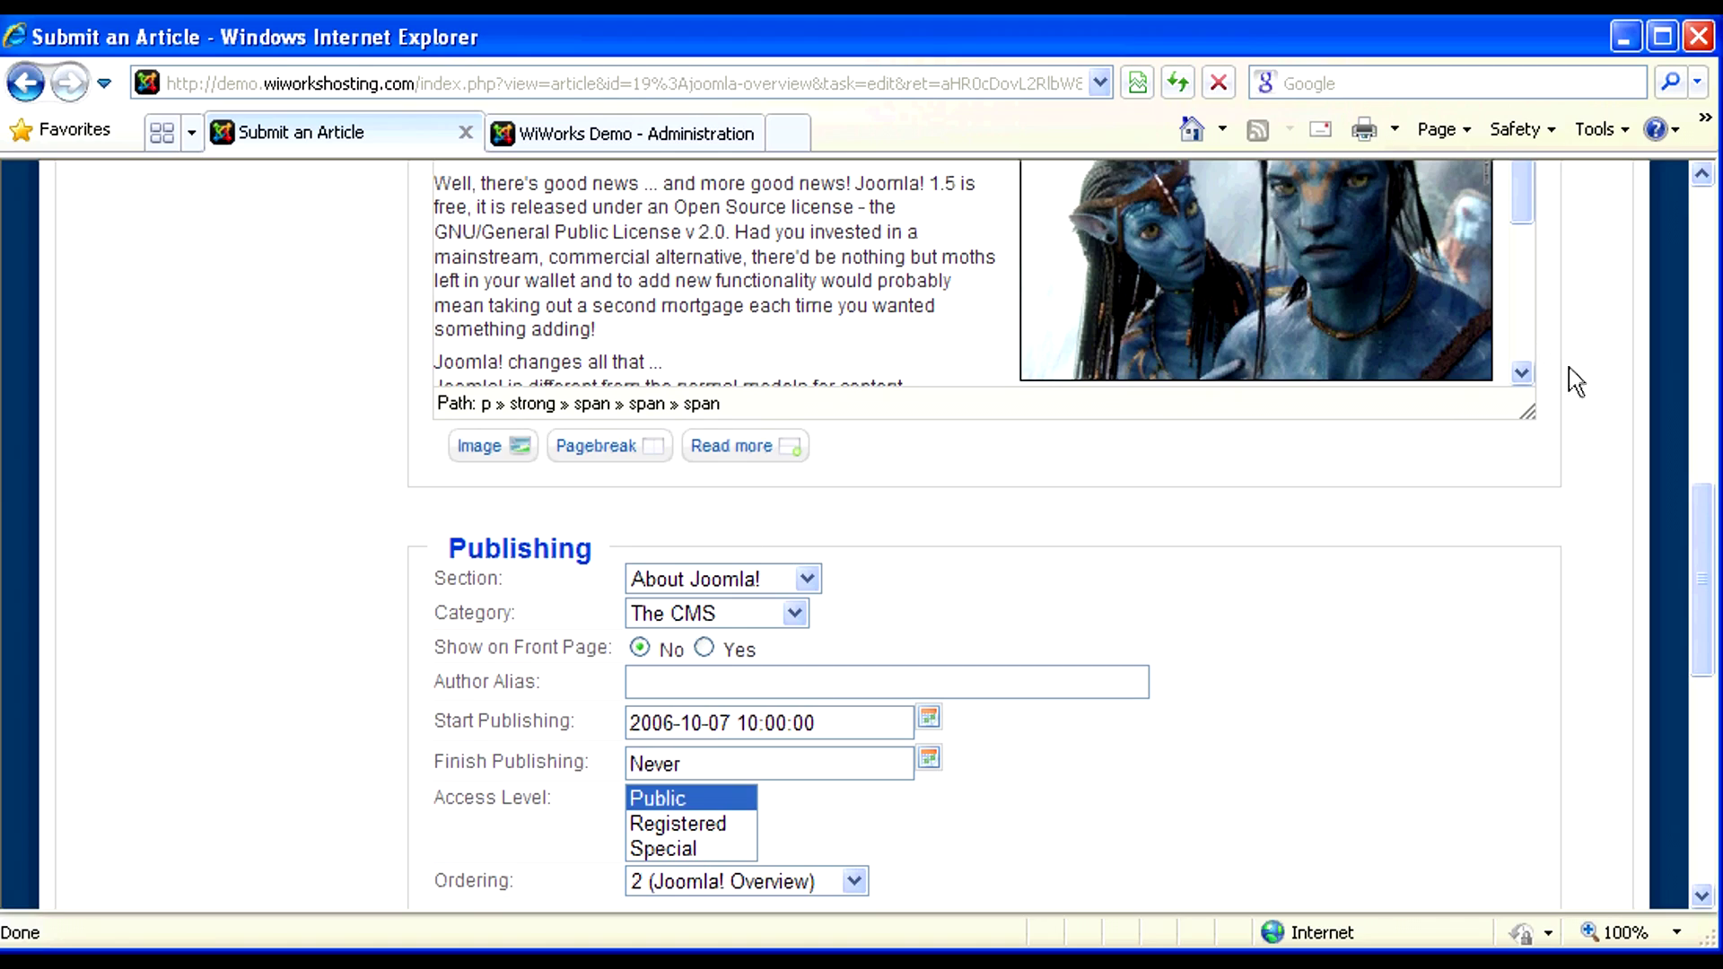
drag(1696, 577, 1687, 480)
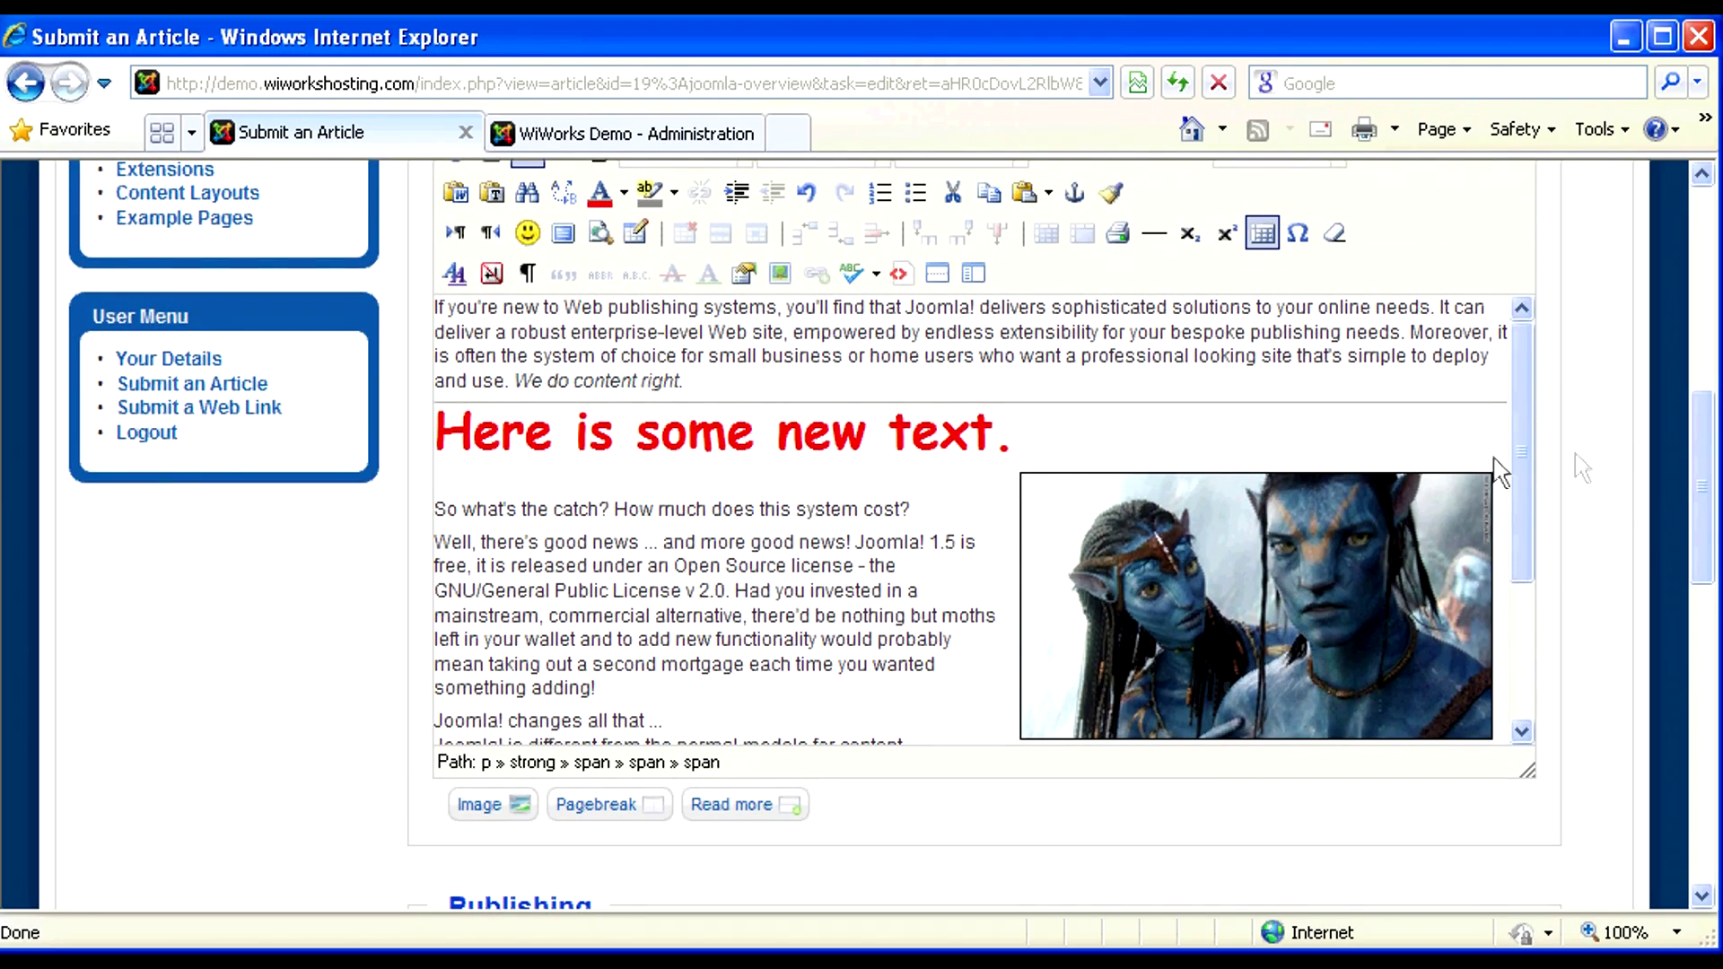
scroll(1678, 492, up, 3)
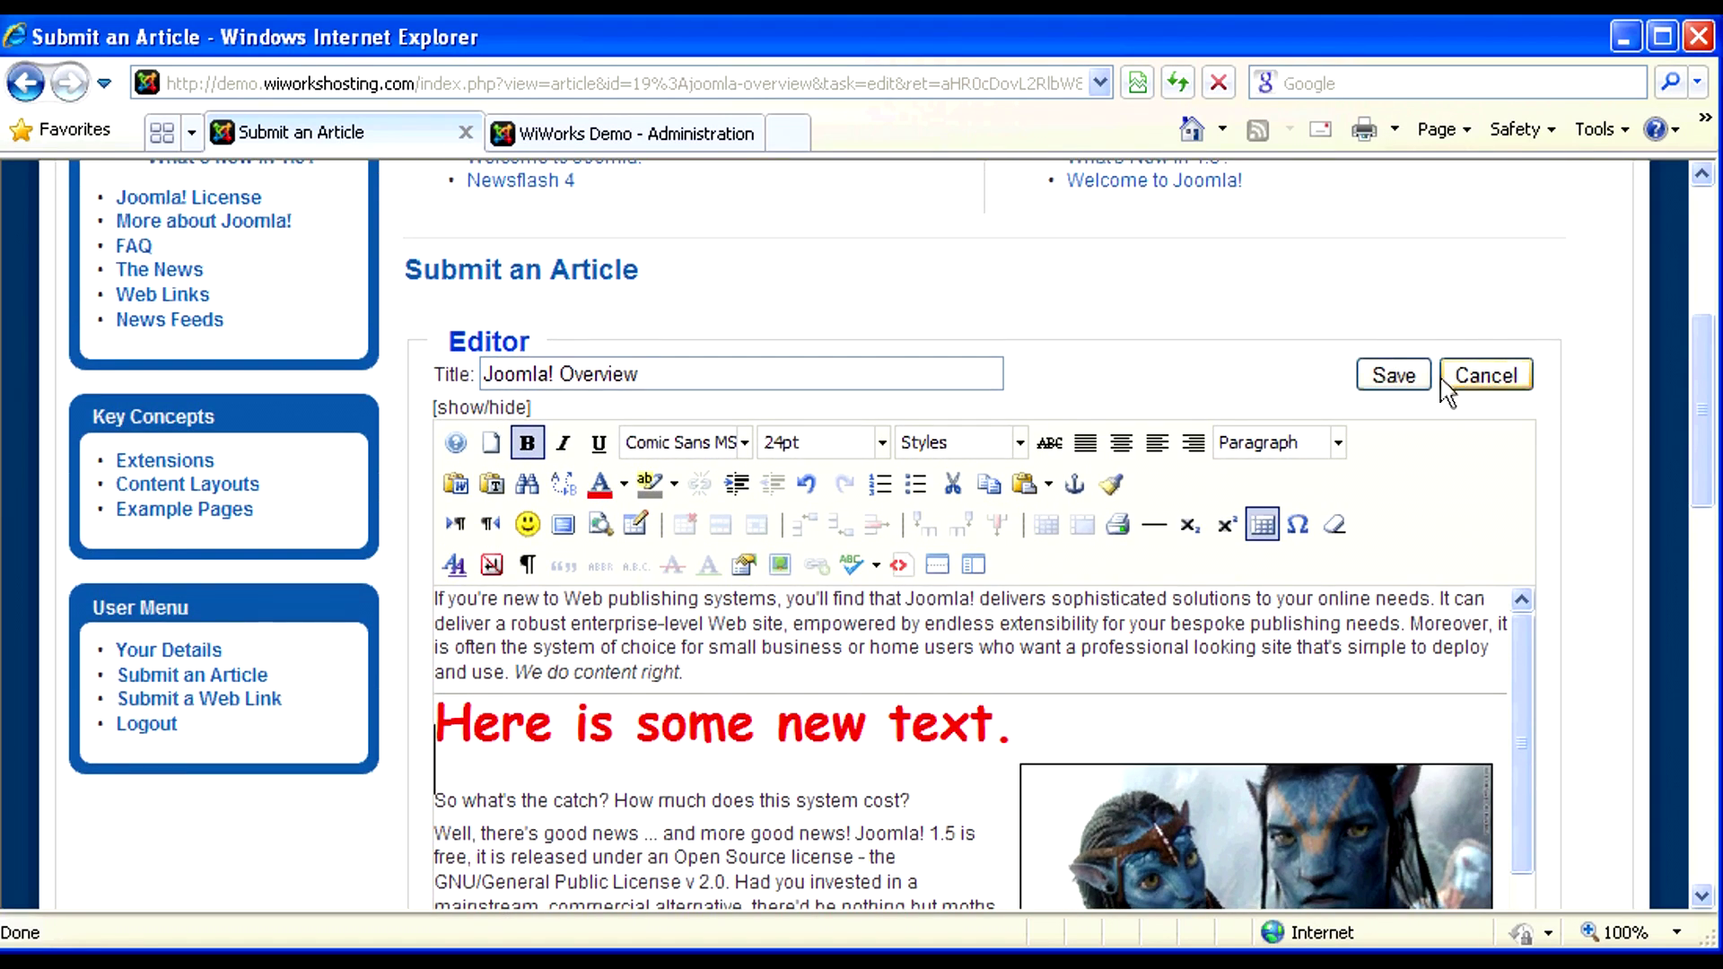
click(1393, 377)
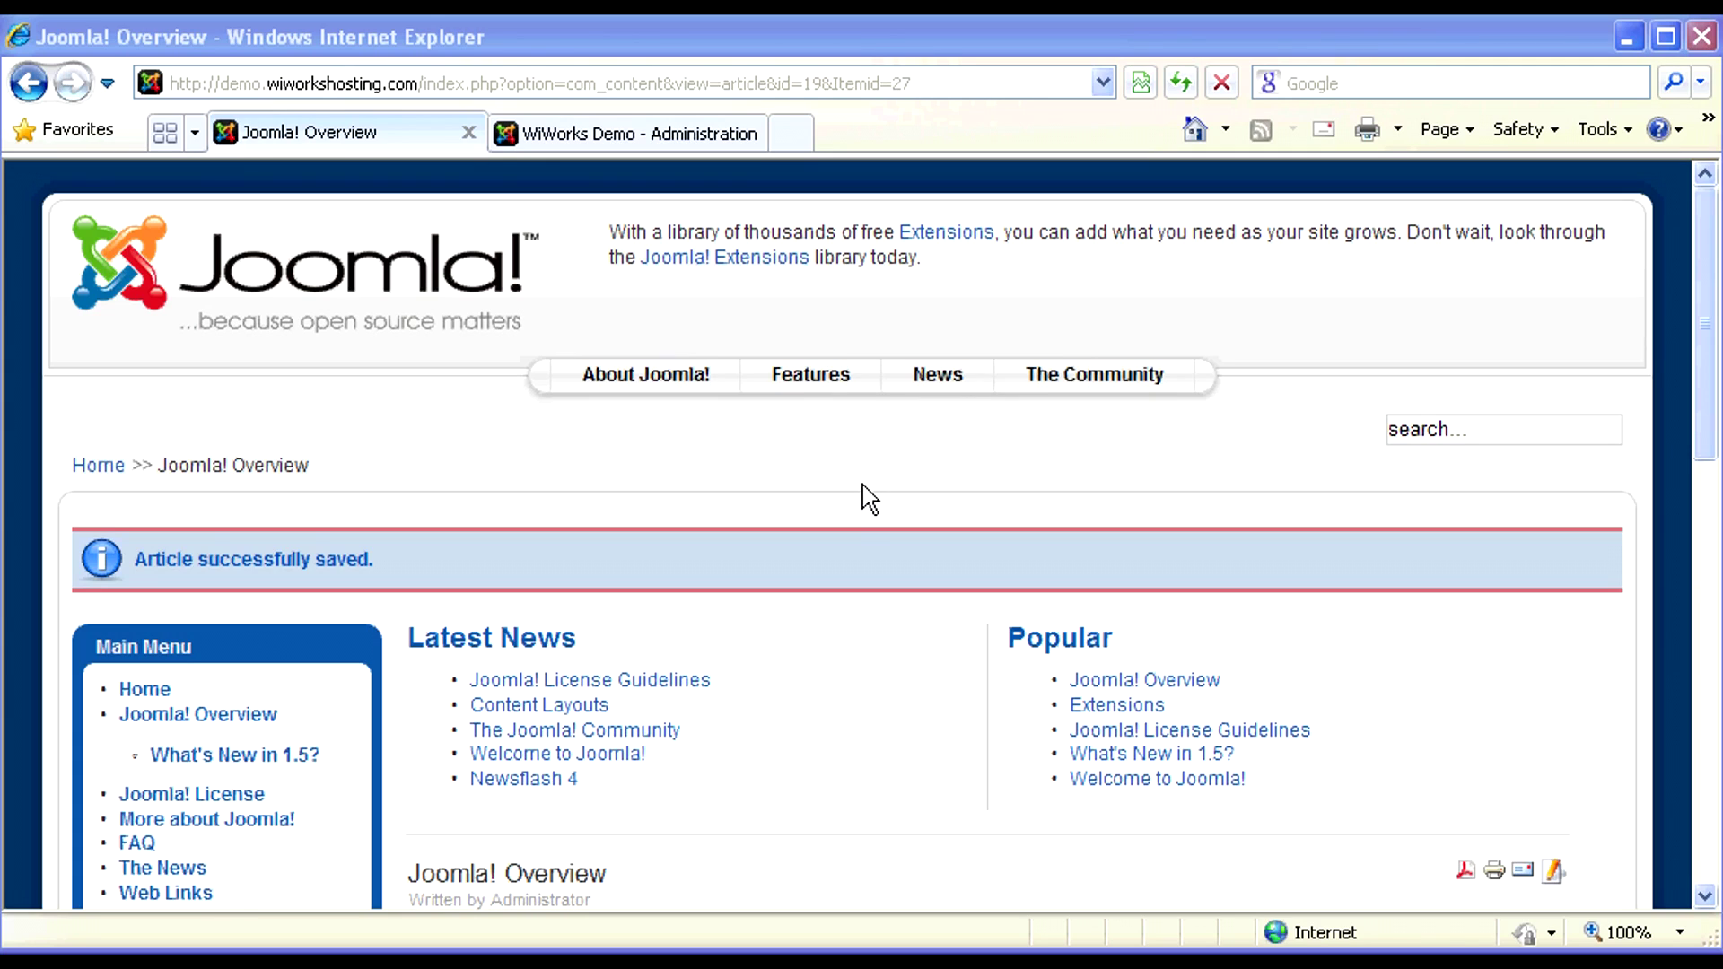
- Open the Logout page from the User Menu and confirm logging out
drag(1705, 247, 1710, 588)
click(145, 377)
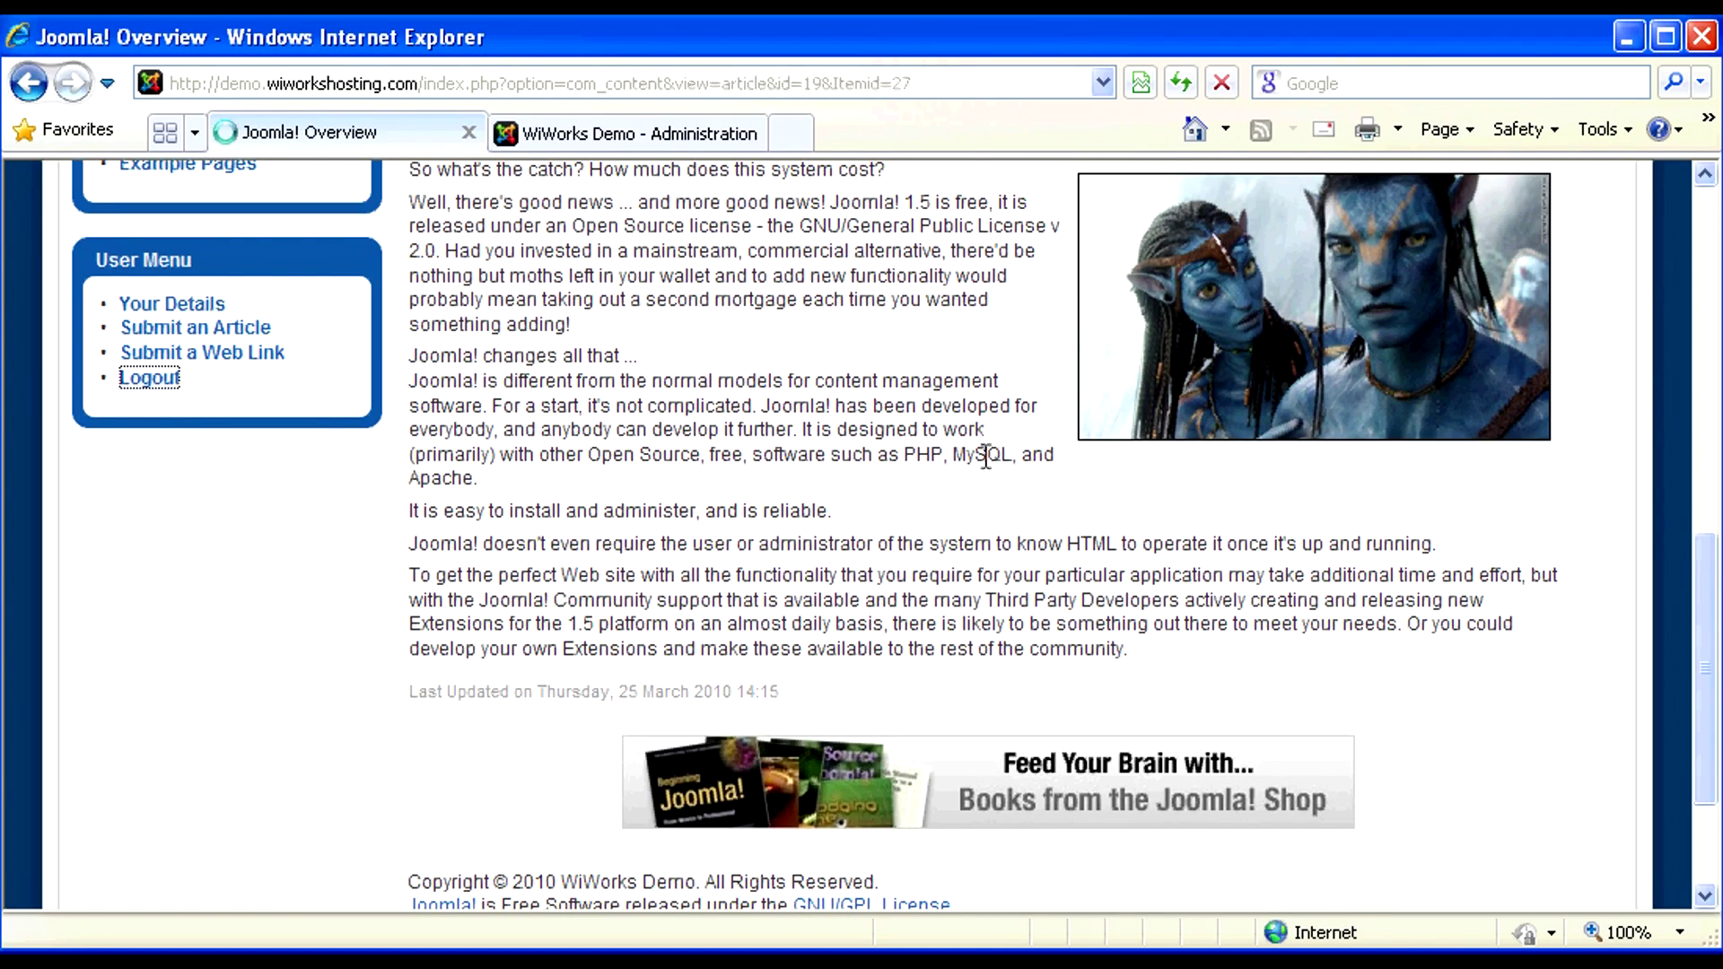
click(462, 767)
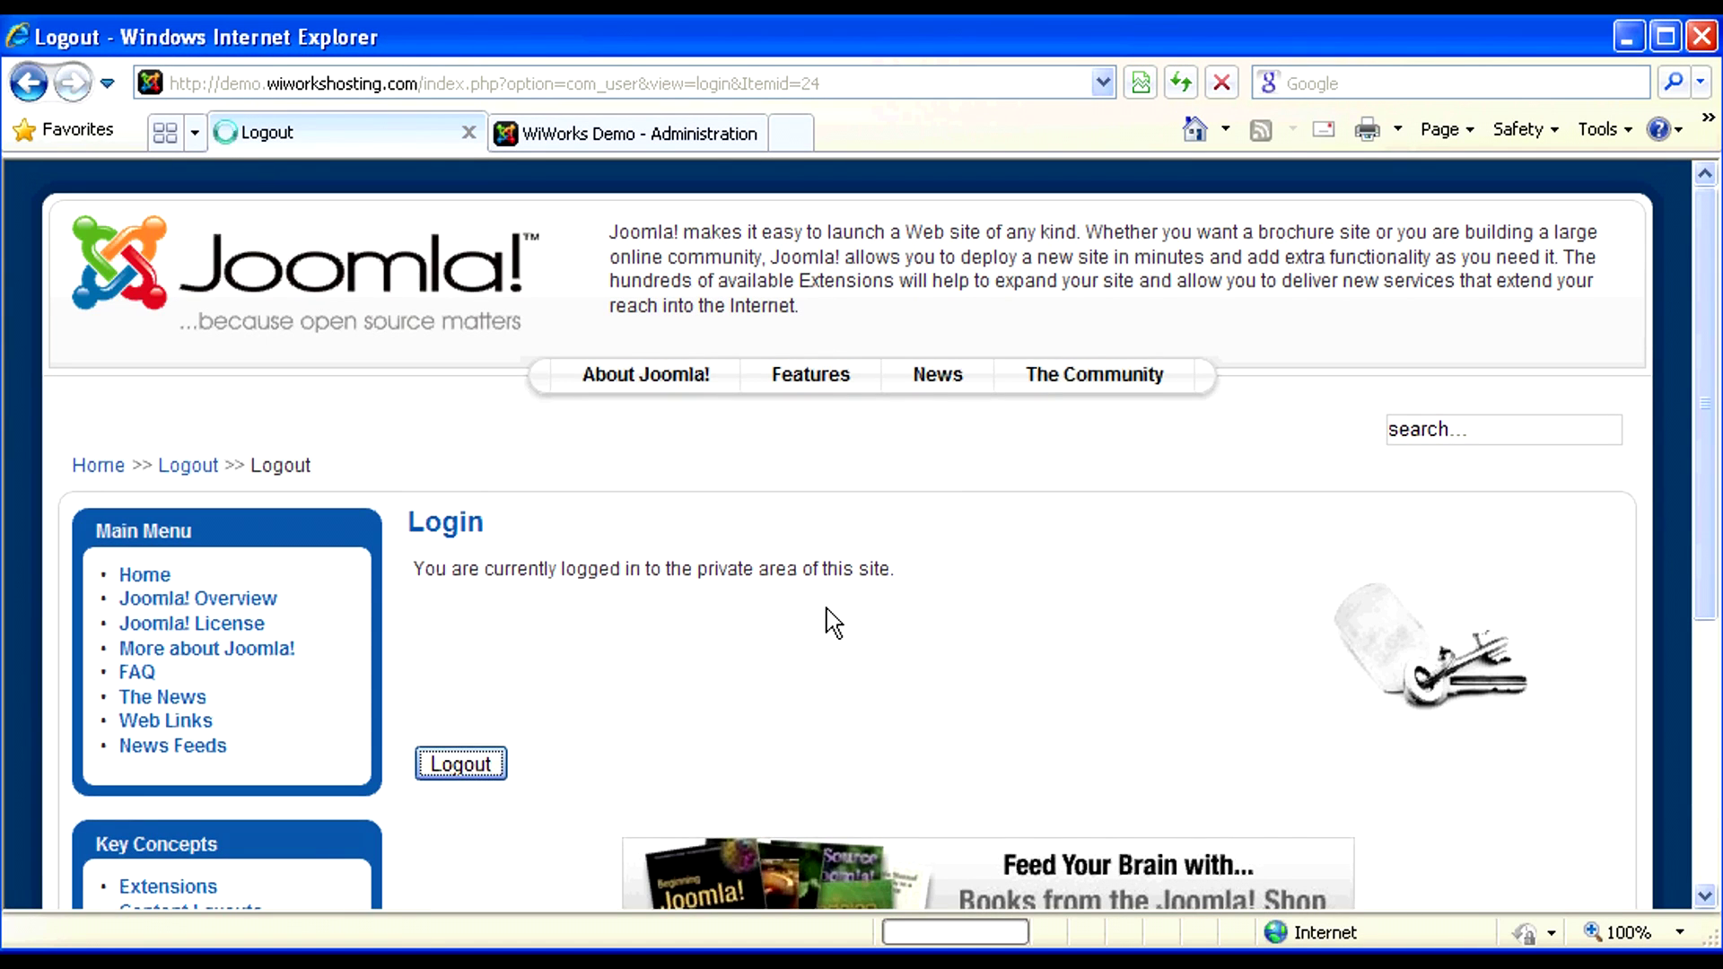